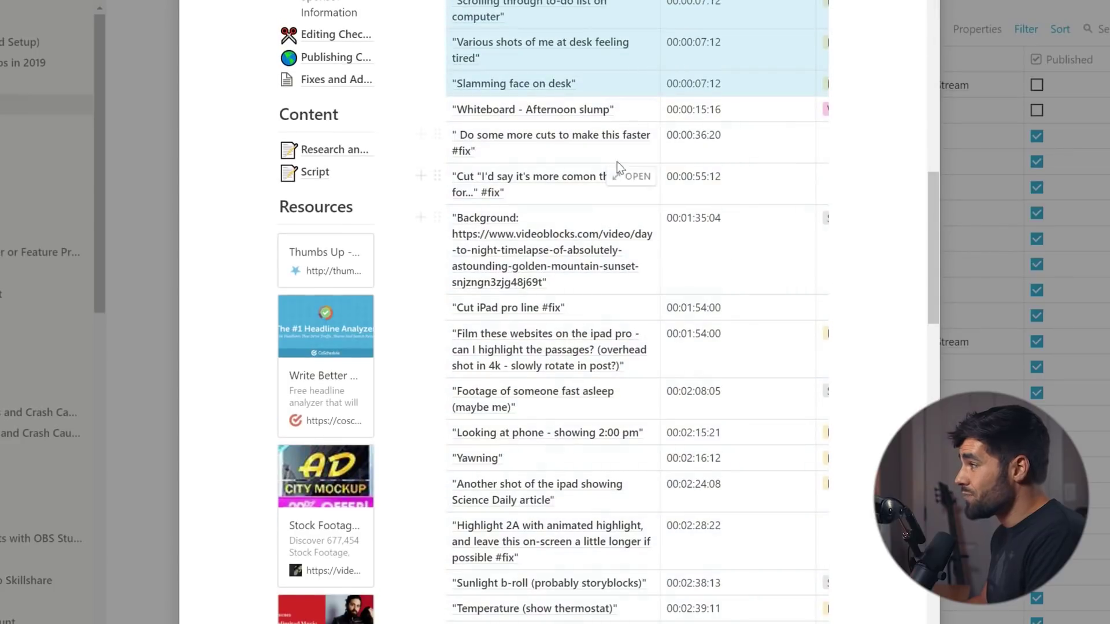
Step: Close the open project page and add a row named "How to Tame Llamas" at the end of the Projects table
scroll(750, 245, up, 4)
click(671, 123)
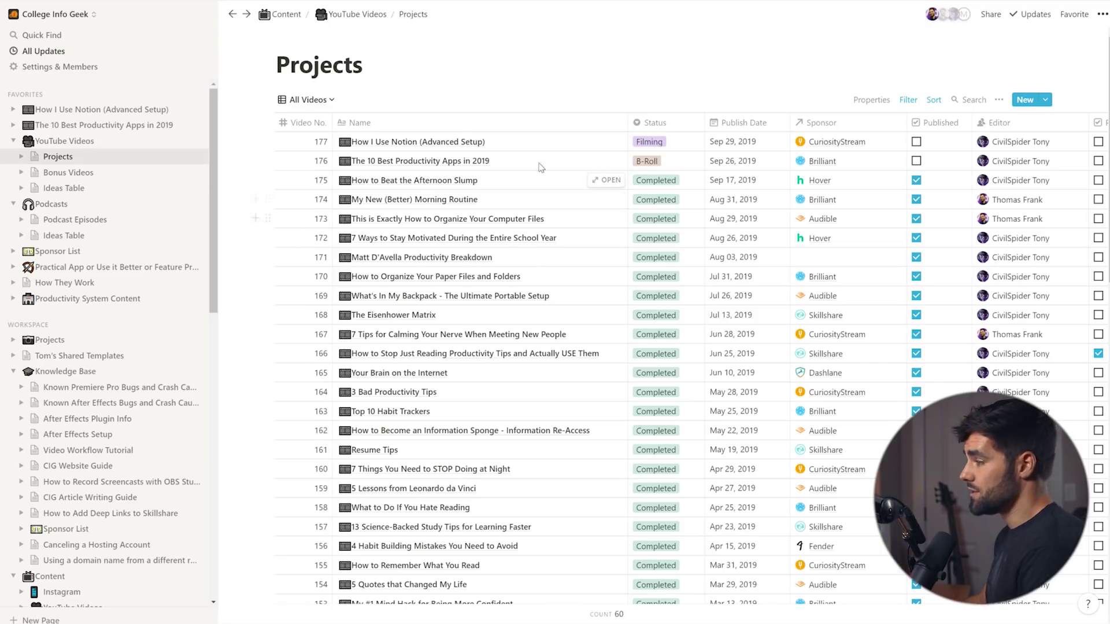
scroll(615, 275, down, 14)
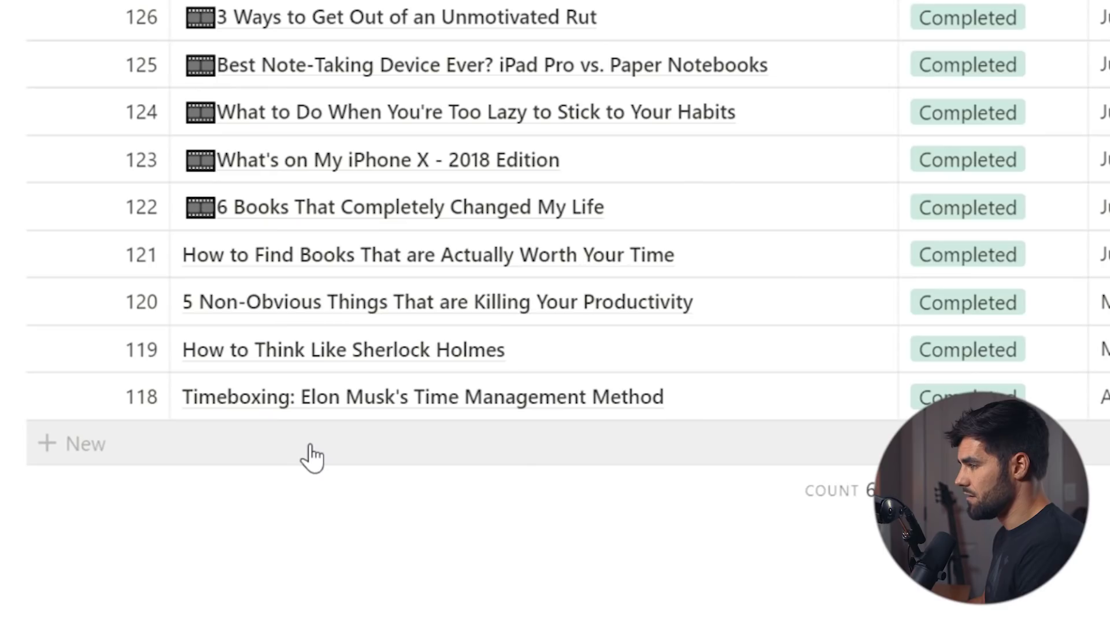
click(391, 494)
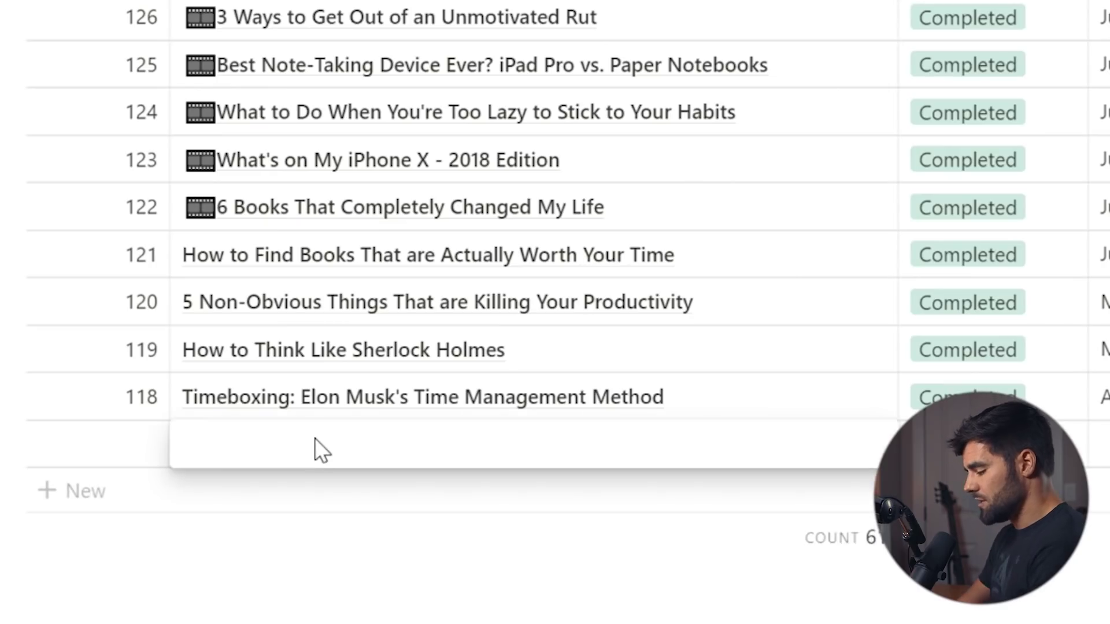
text(How to Tame Llamas)
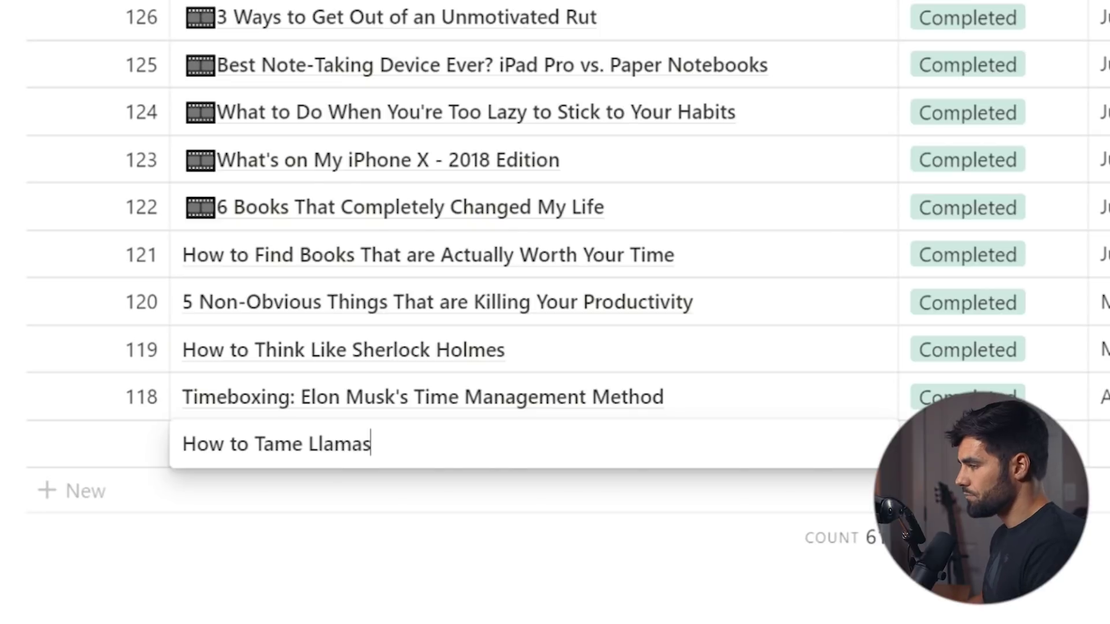
key(Return)
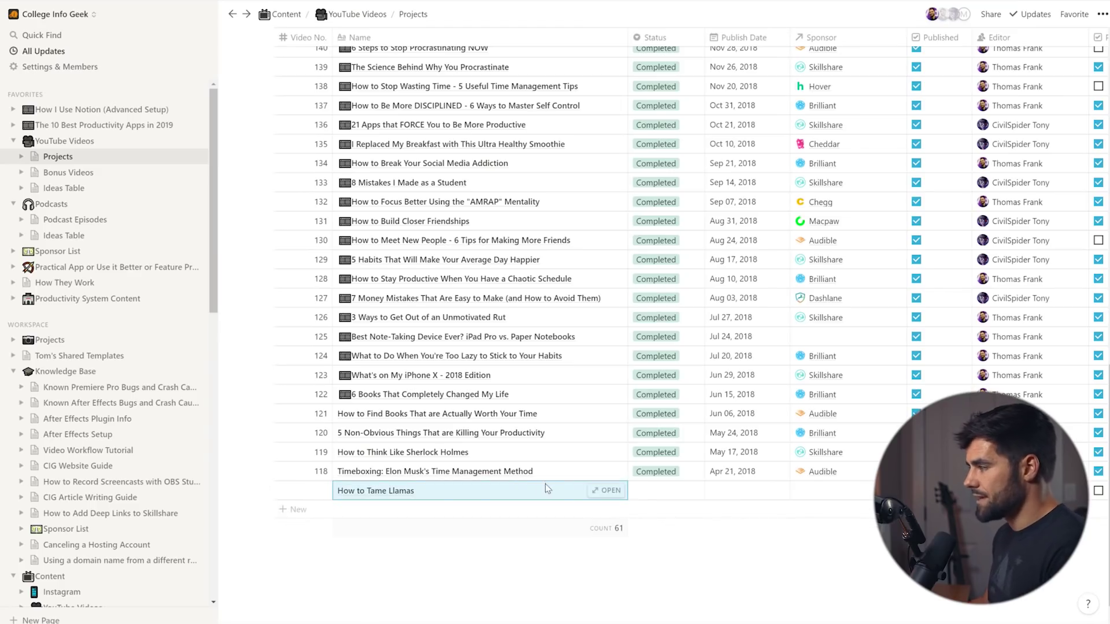
Step: View the template choices on the new How to Tame Llamas page, close it, and delete its row
click(615, 496)
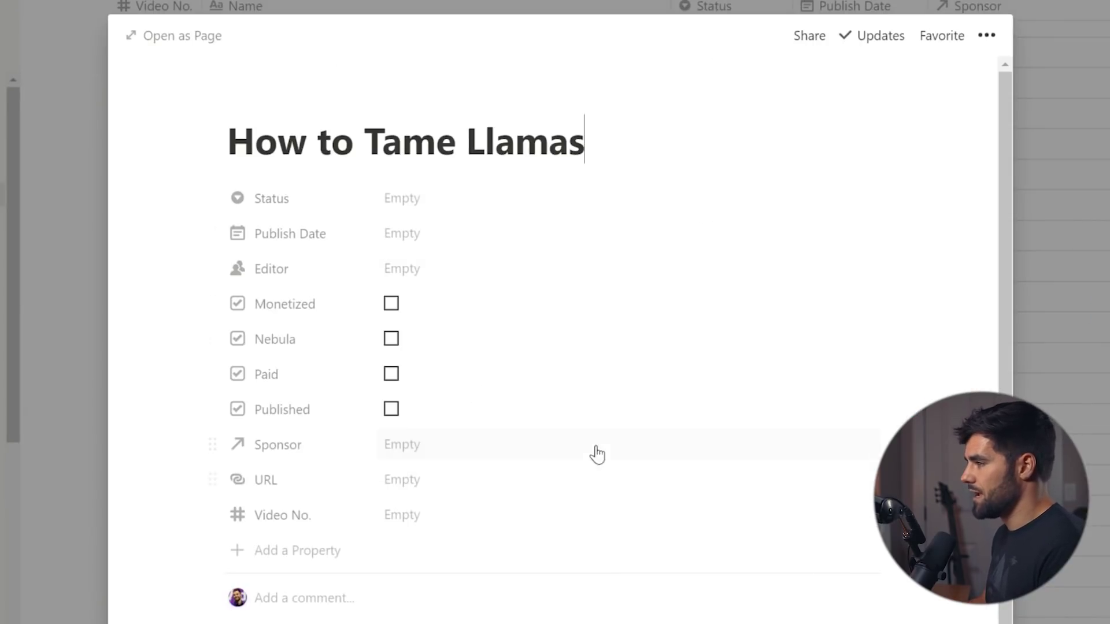
key(Return)
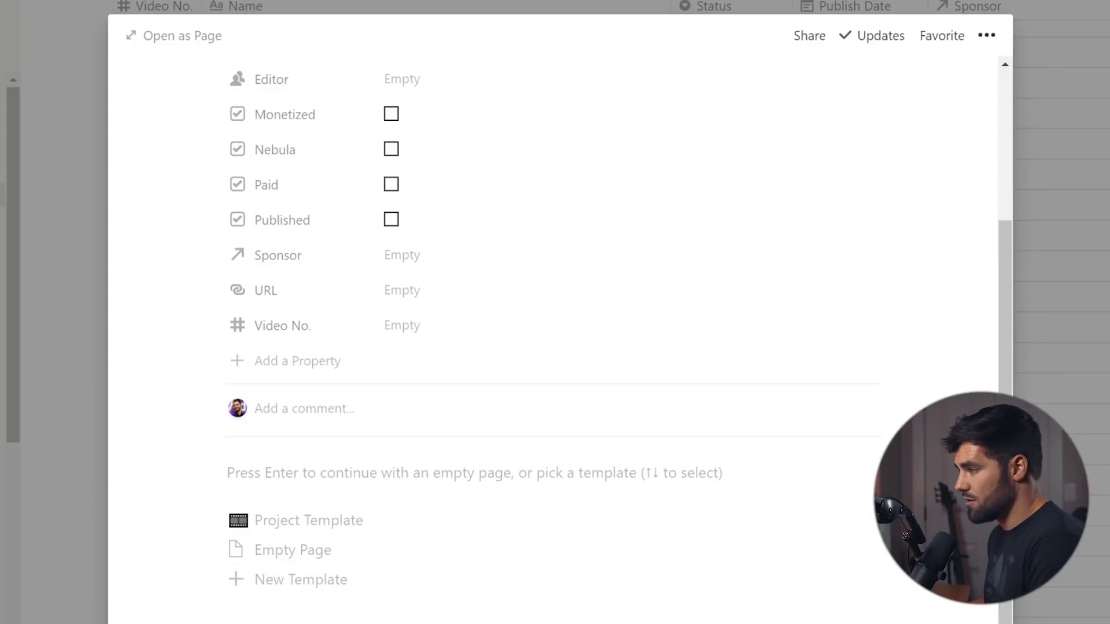
key(Escape)
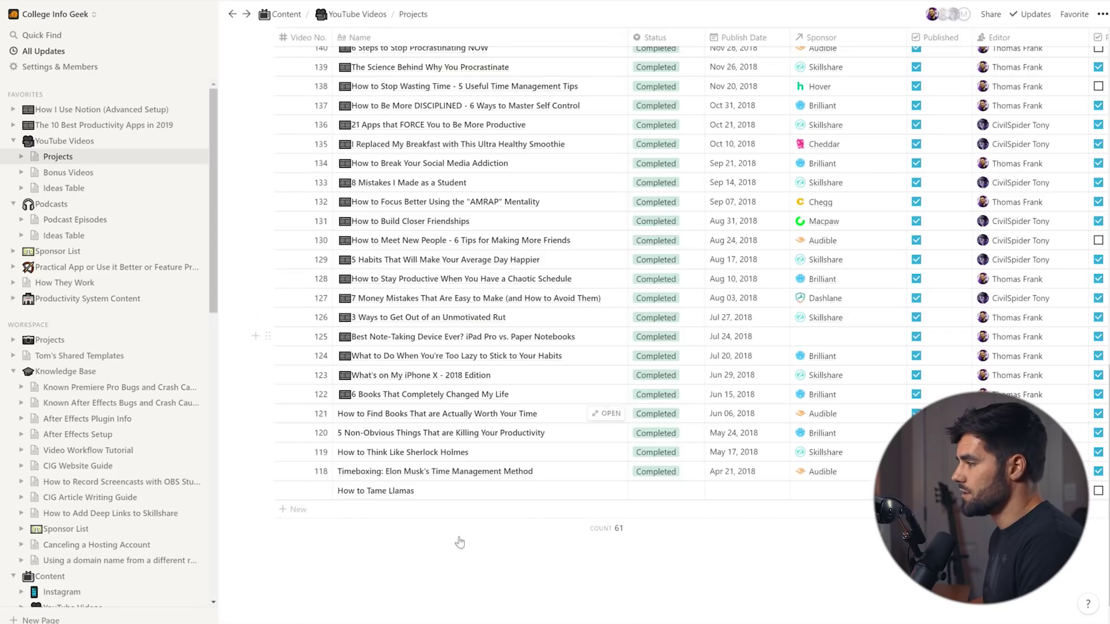
right_click(507, 495)
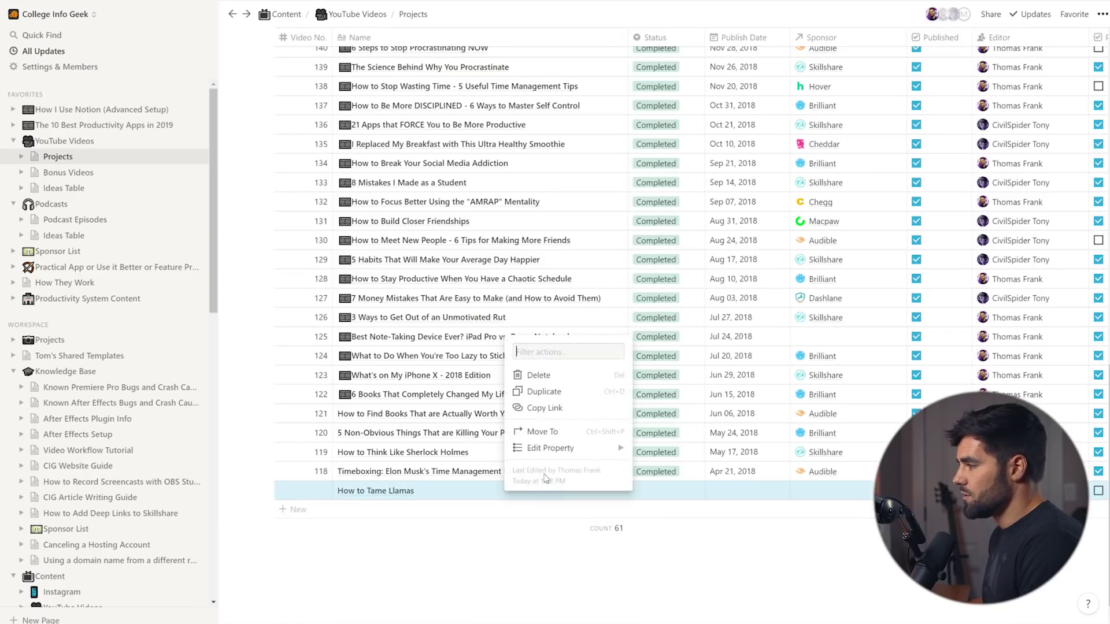
click(549, 374)
Step: Create a new project from the Project Template and title it "How to Tame Llamas"
scroll(546, 487, up, 7)
scroll(545, 478, up, 10)
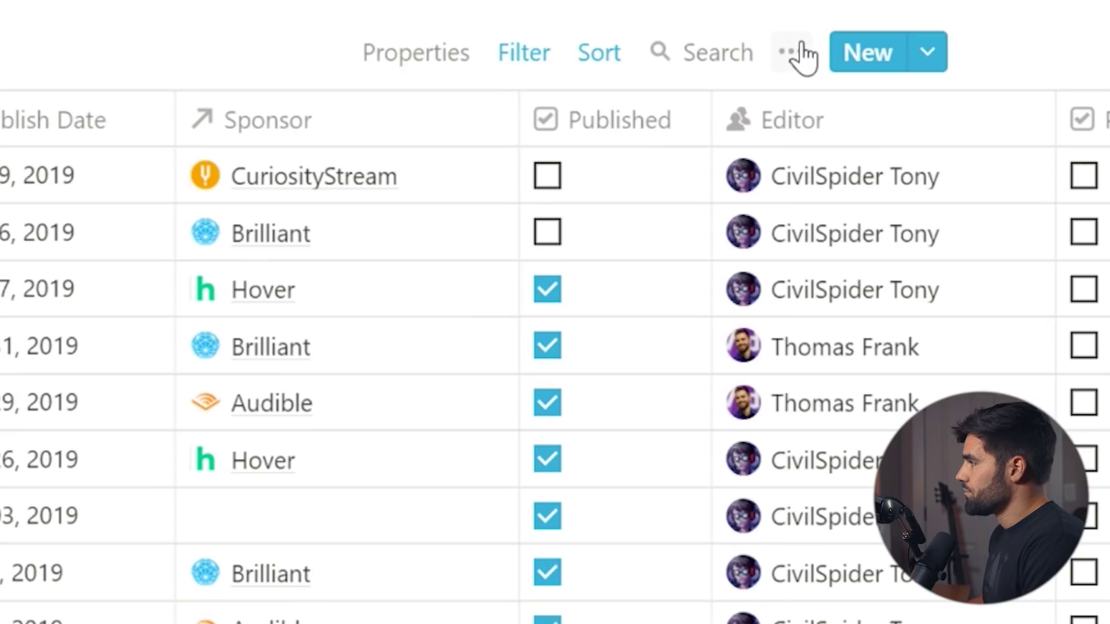
click(995, 92)
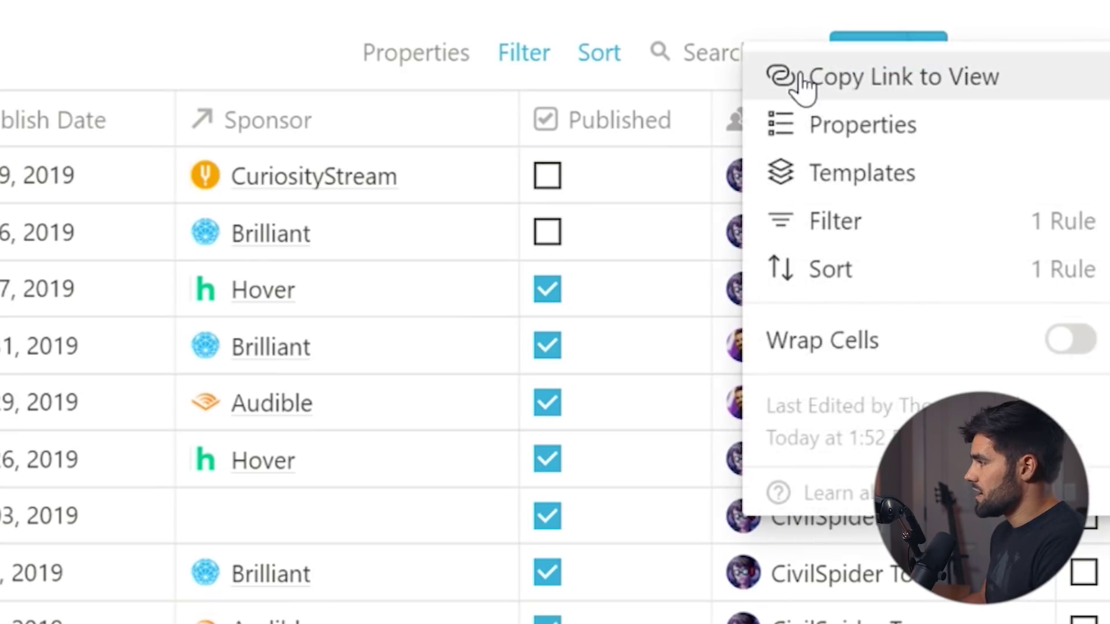
click(902, 185)
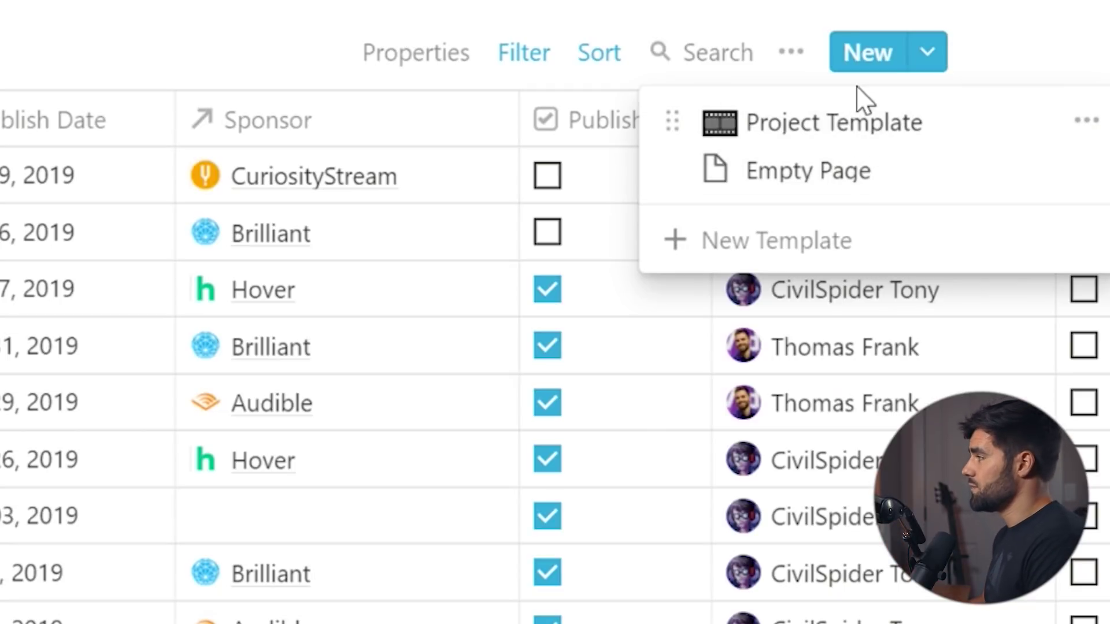
click(878, 123)
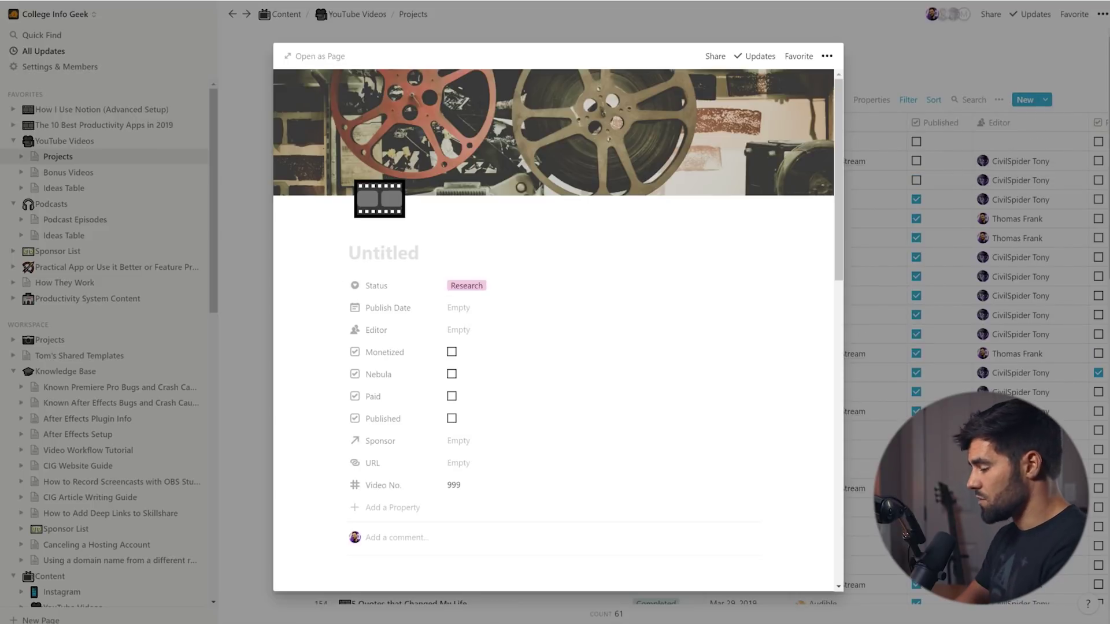
text(How to Tame Llamas)
key(Return)
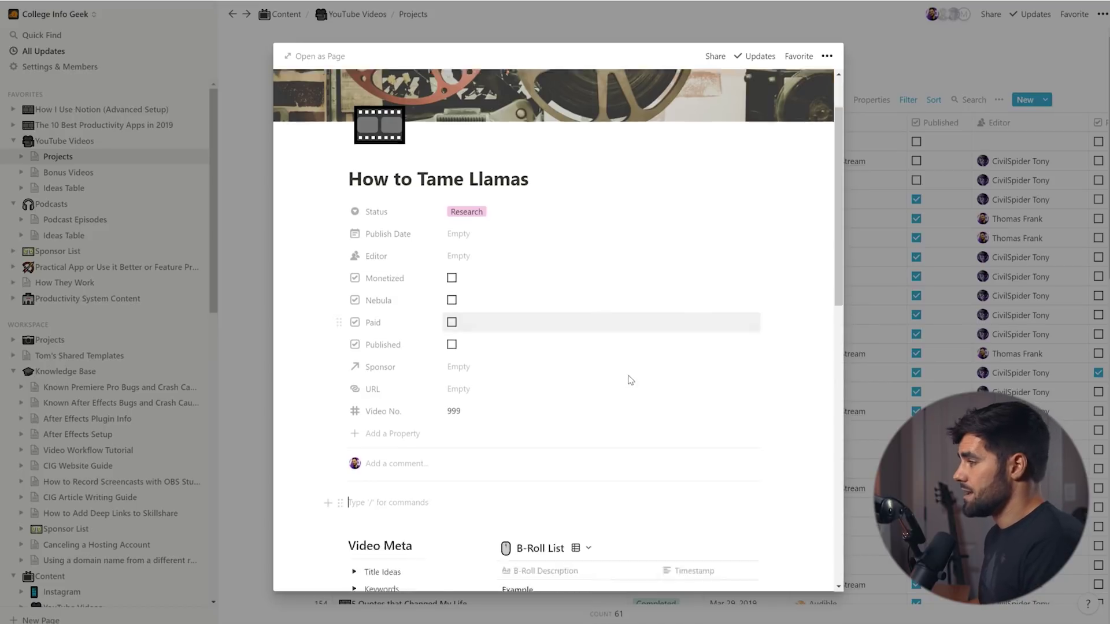
Step: Look over the properties and template content of the How to Tame Llamas page and close it
scroll(613, 379, down, 10)
scroll(507, 461, up, 5)
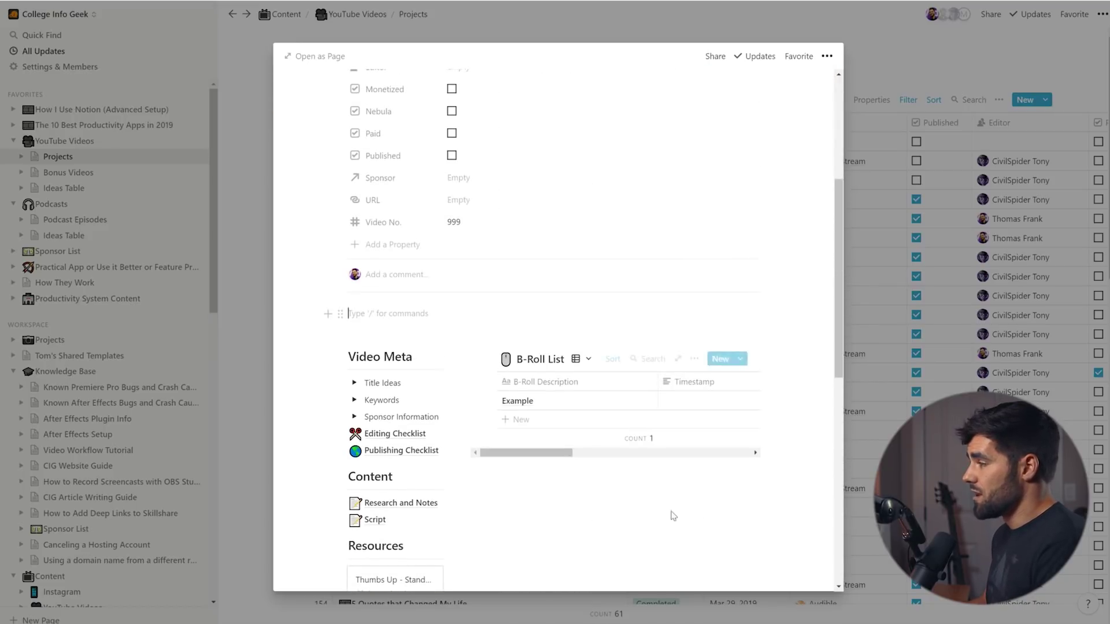
scroll(631, 498, down, 5)
click(882, 80)
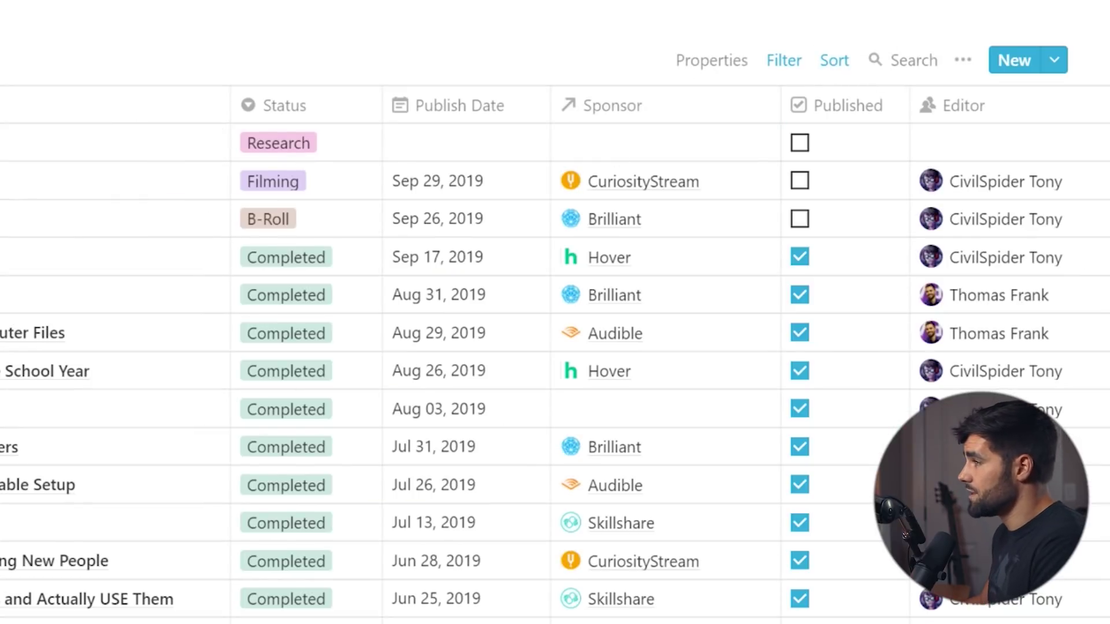
Step: Review the table's sort rule and set the Video No. of How to Tame Llamas to 177
click(828, 60)
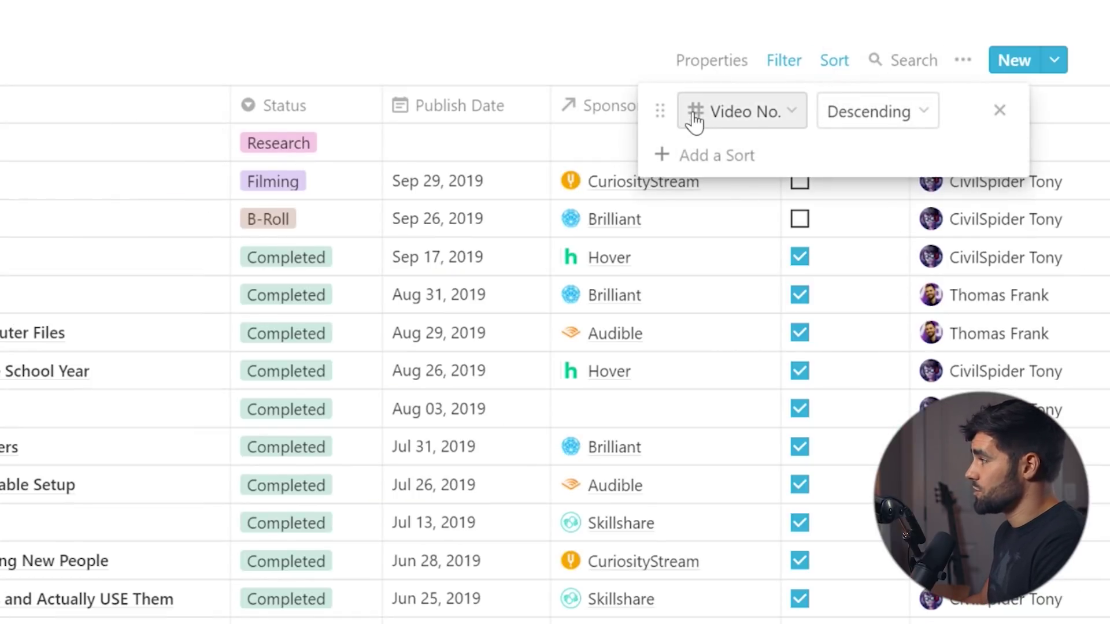
click(39, 216)
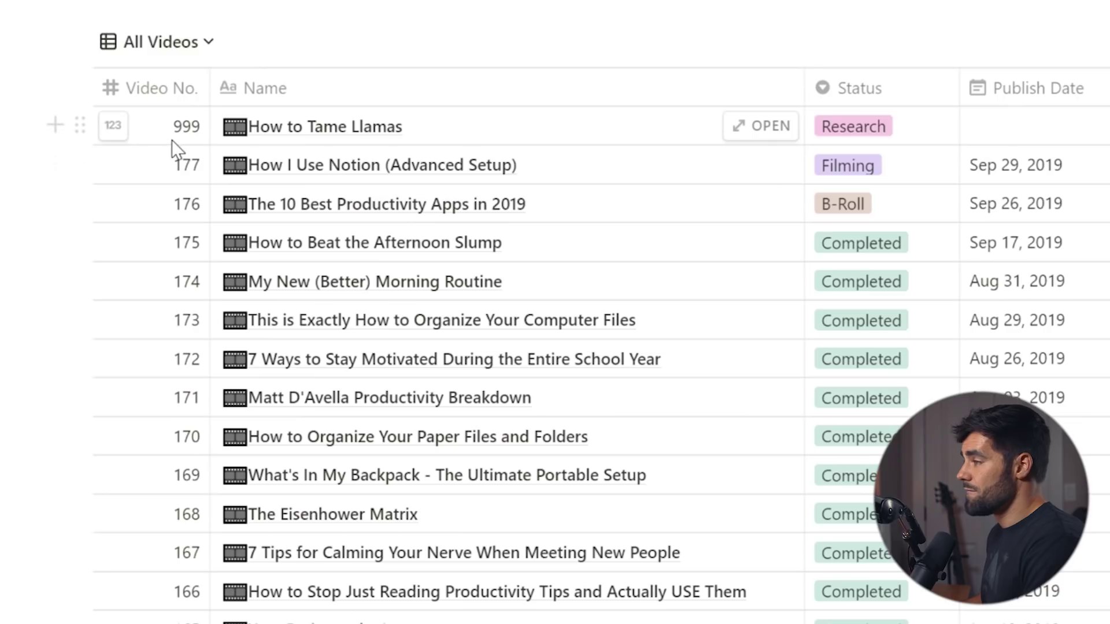
click(313, 145)
key(BackSpace)
key(BackSpace)
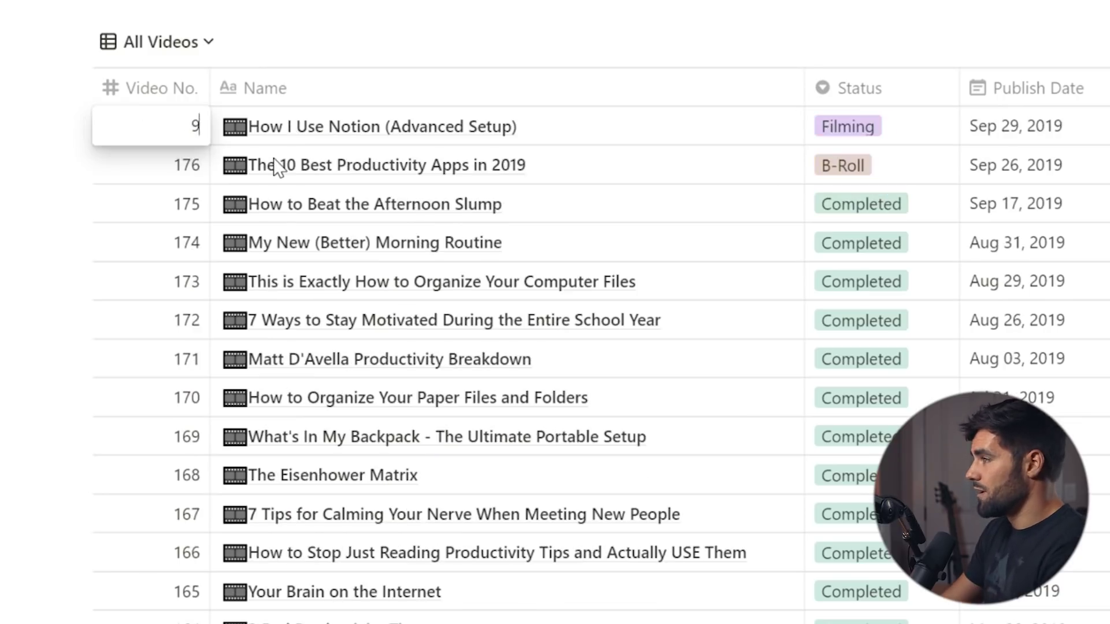
text(177)
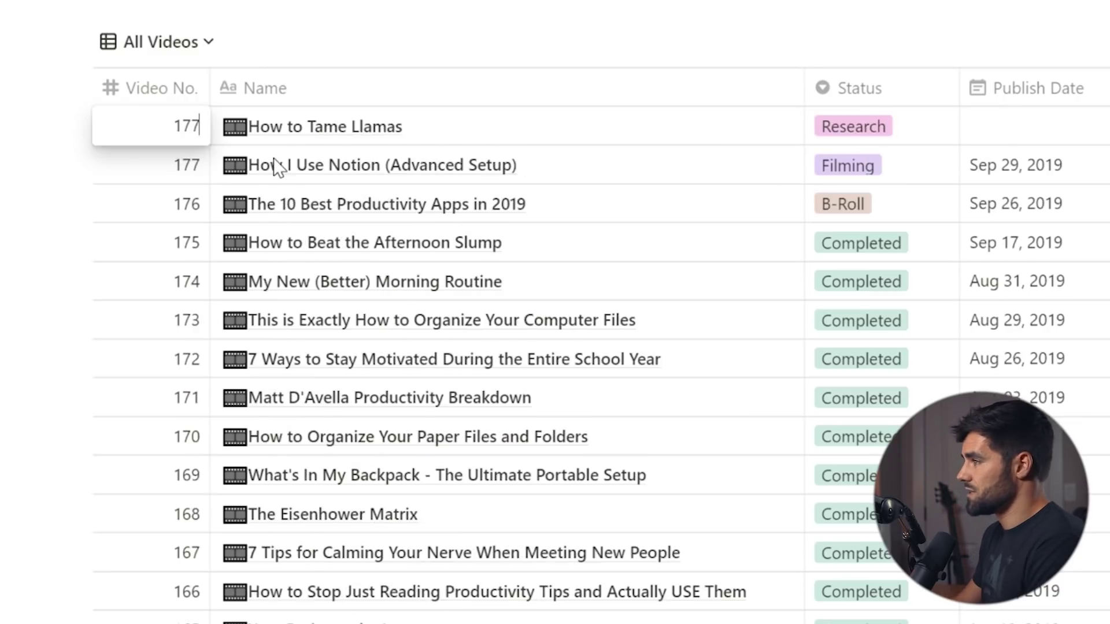
key(Return)
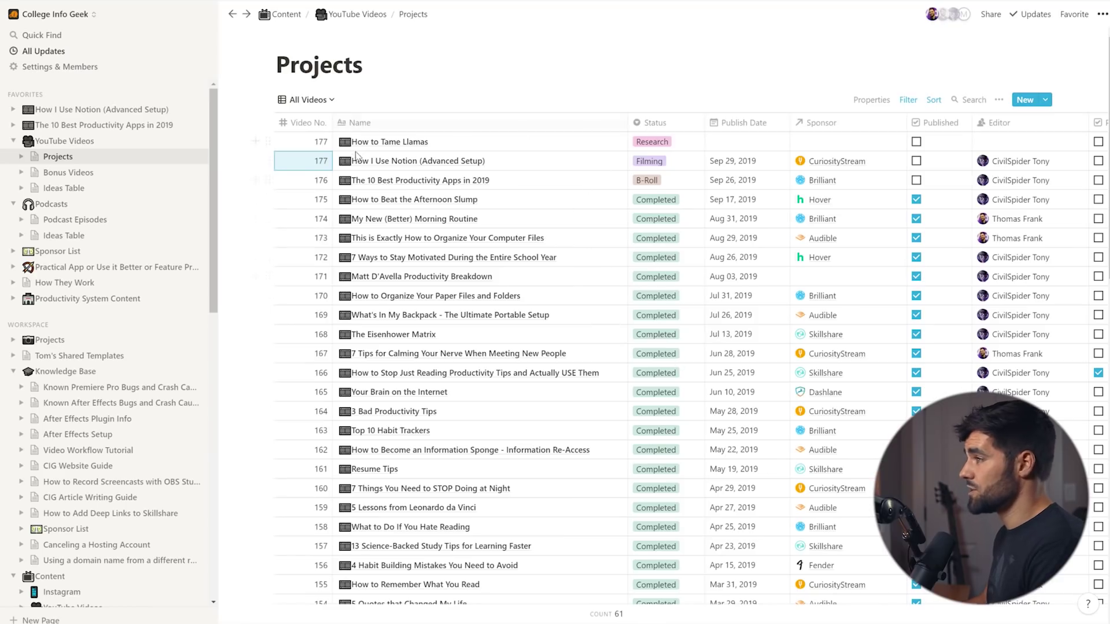
Step: Switch the Projects database to the Status View and look at the project cards
click(312, 100)
click(306, 141)
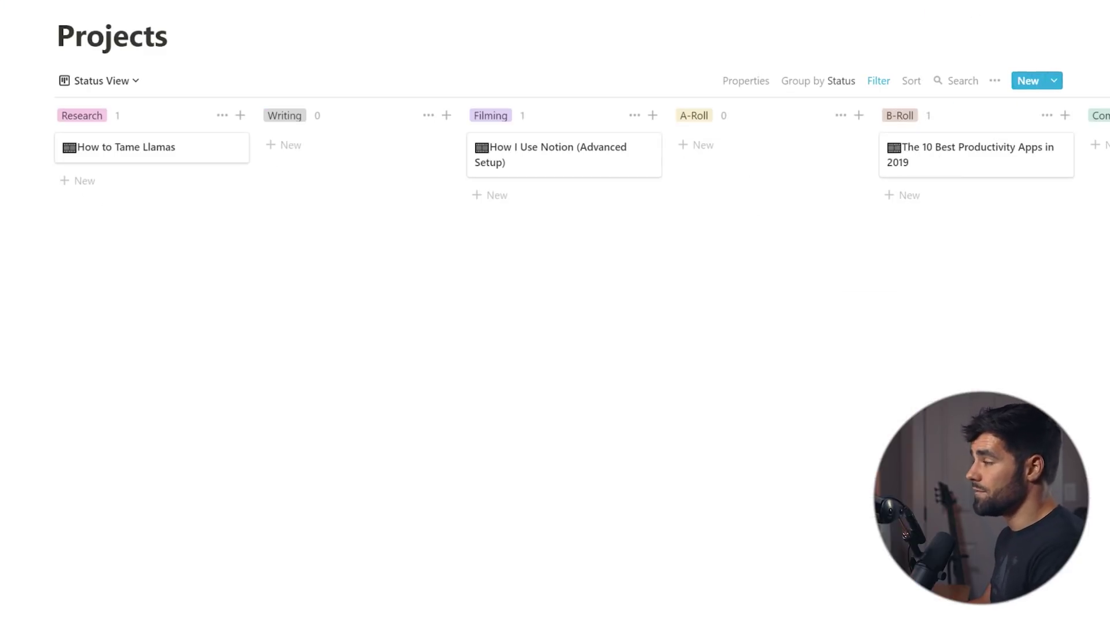
drag(543, 172, 567, 218)
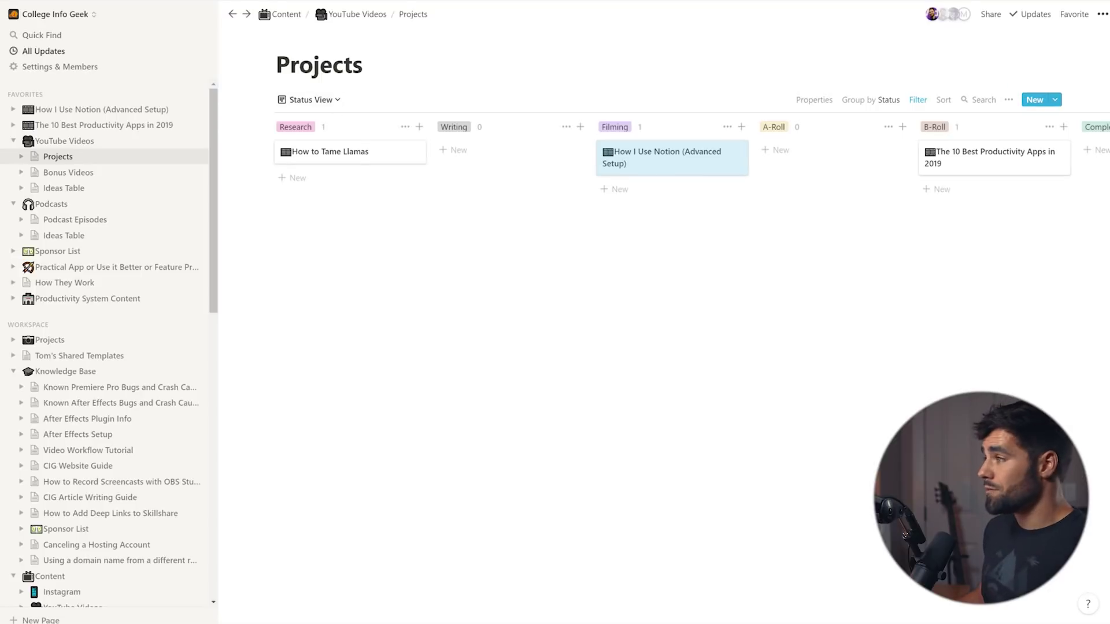
Step: Return to the All Videos view and review its filter and sort rules
click(324, 102)
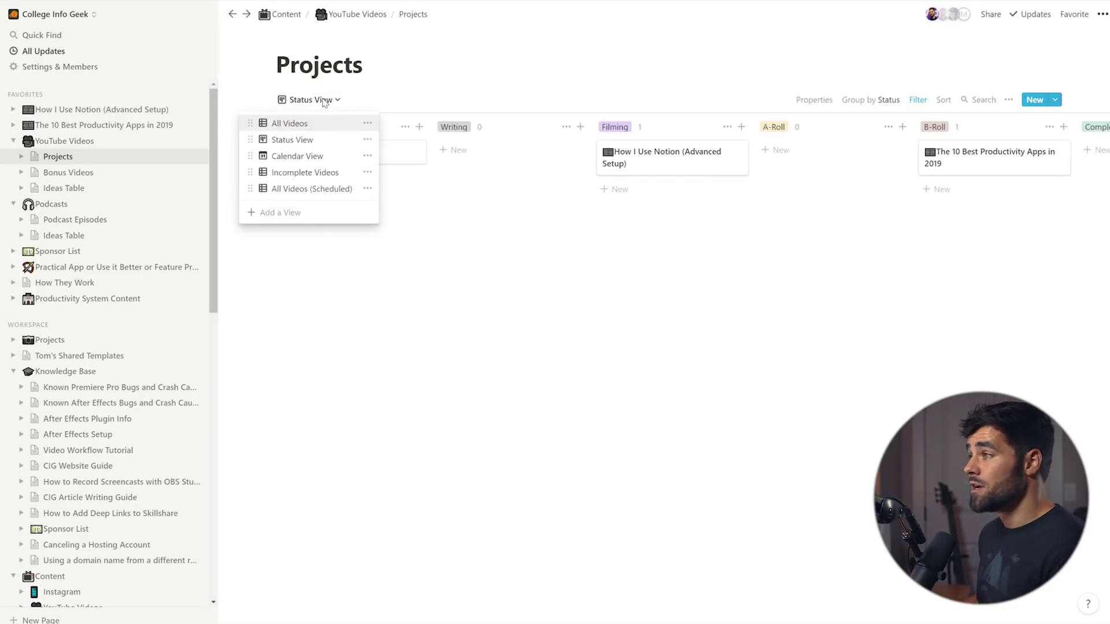
click(286, 160)
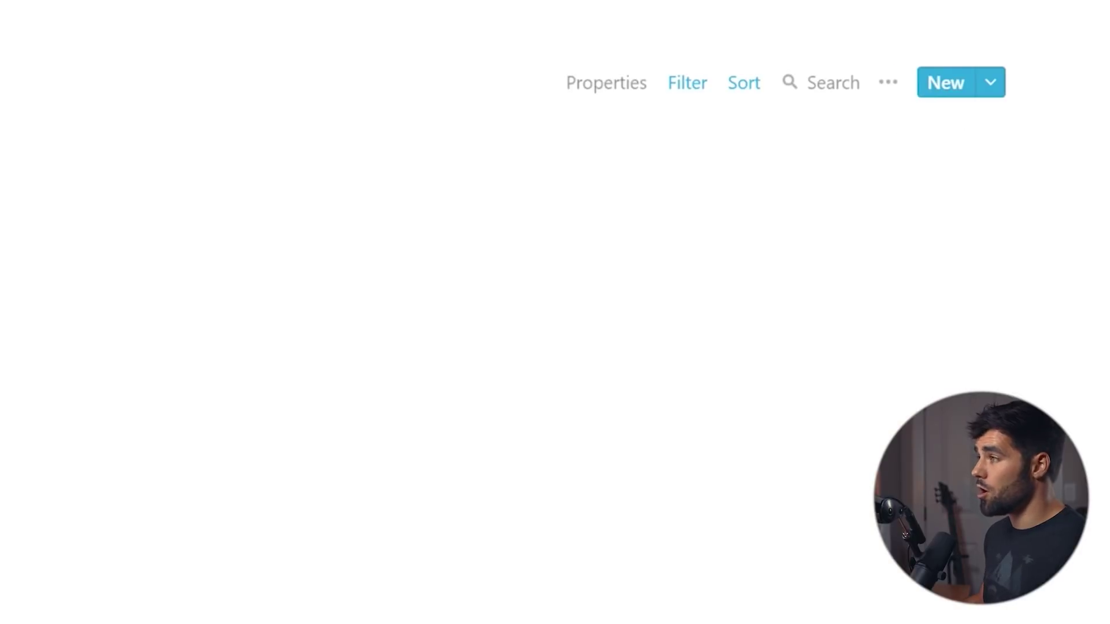
click(694, 87)
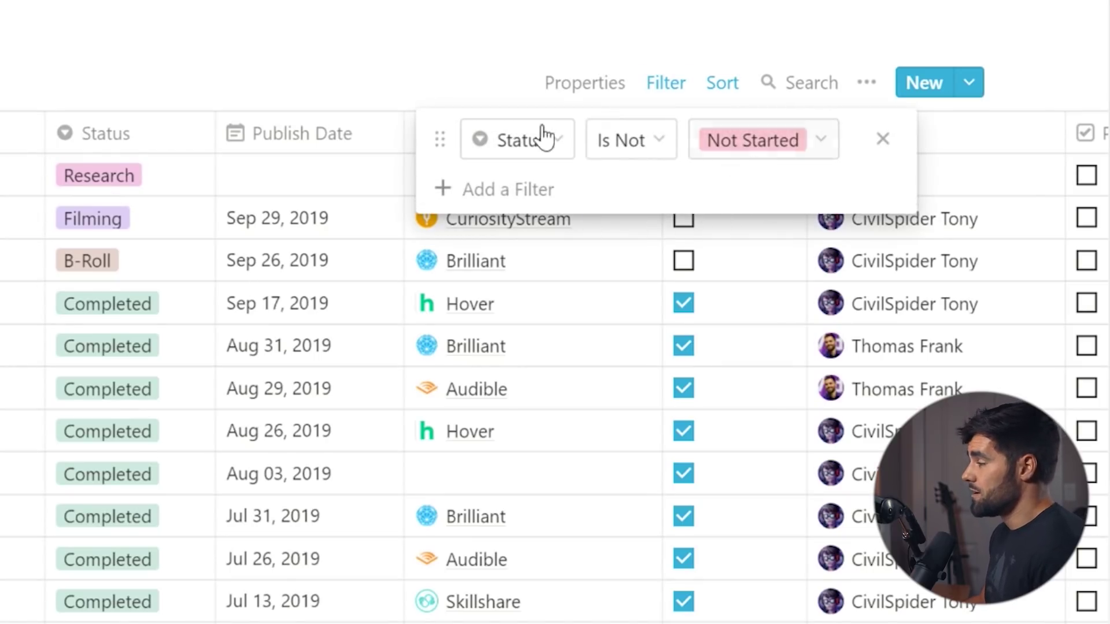
click(656, 88)
click(722, 87)
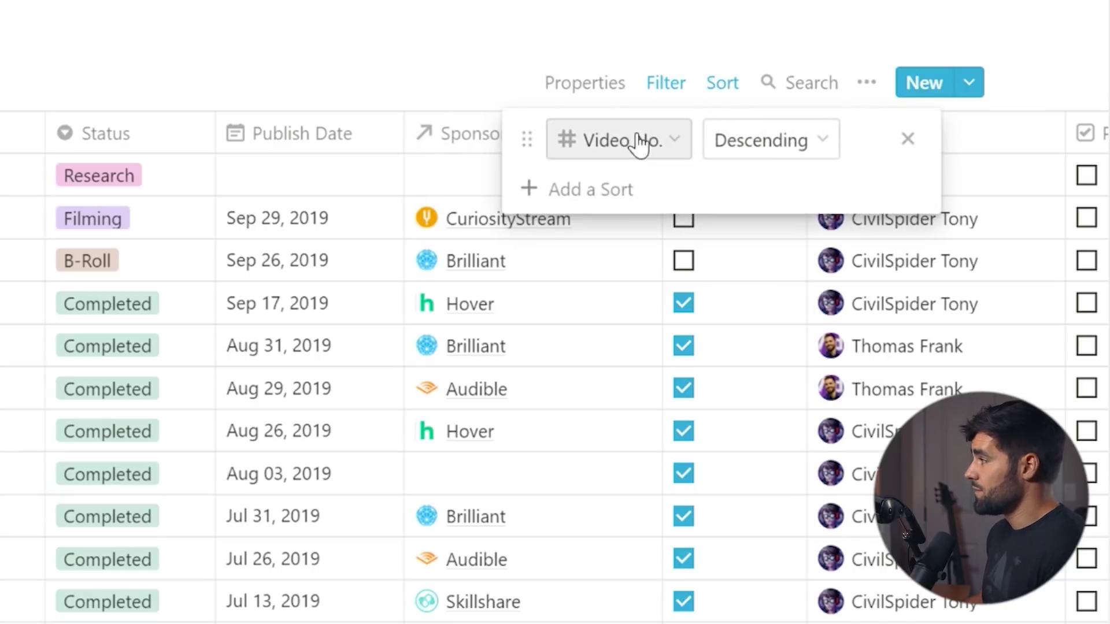
key(Escape)
Step: Switch to the Status View and review its filter rules and grouping property
click(198, 142)
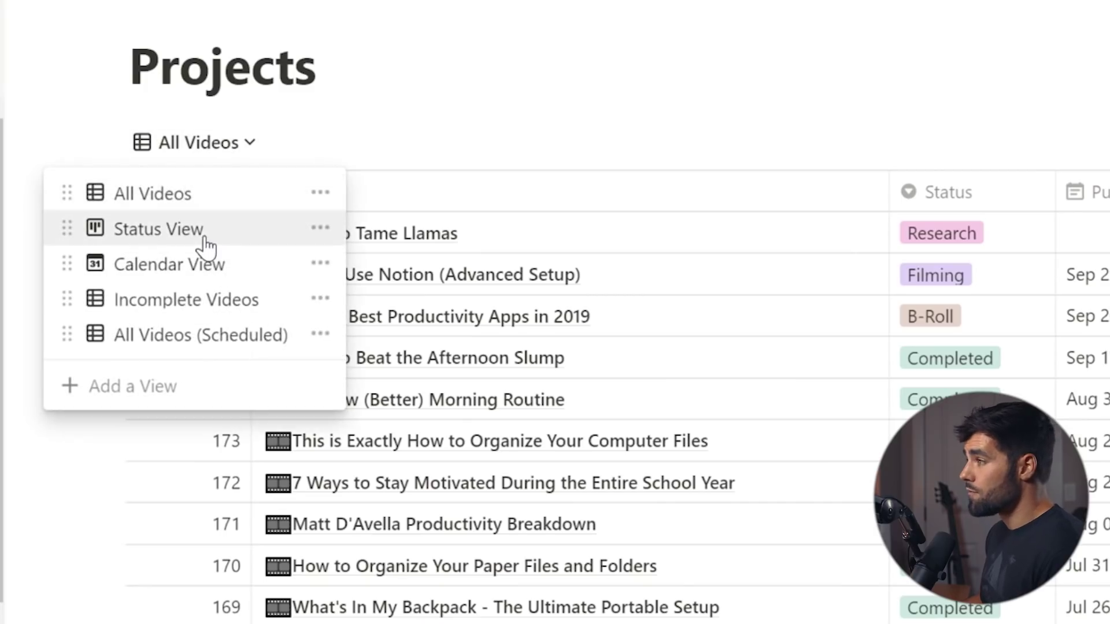
click(204, 238)
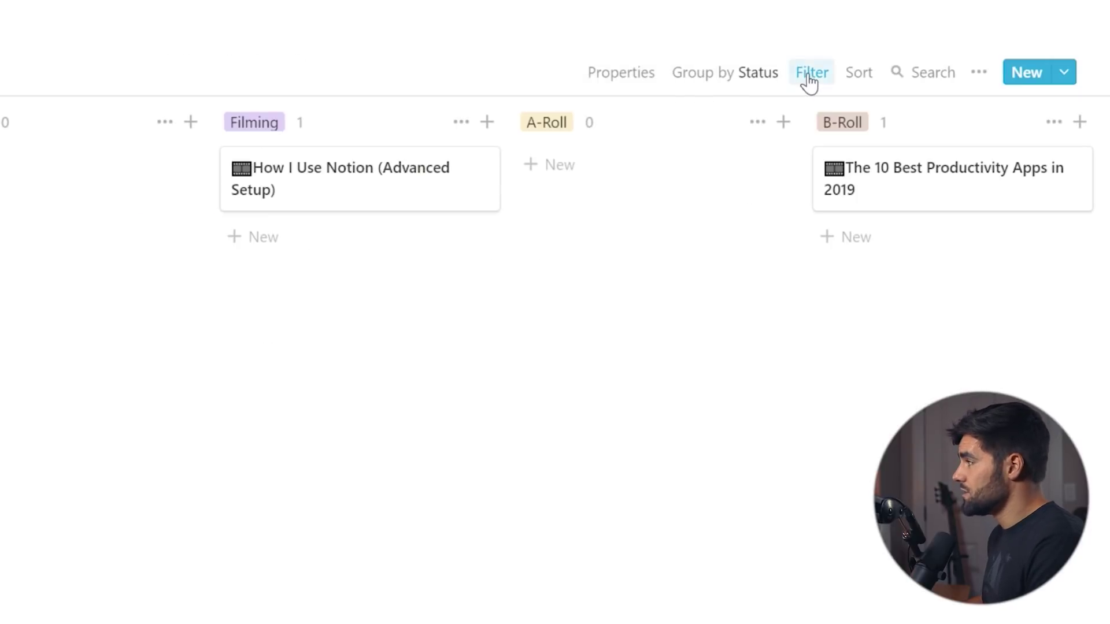
click(809, 78)
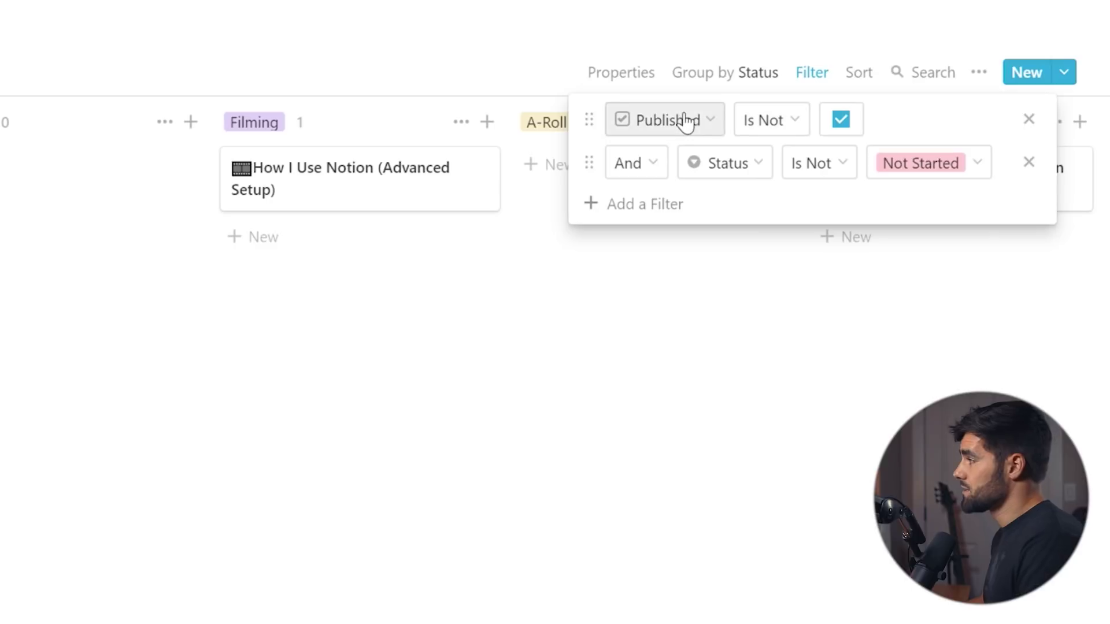
click(756, 483)
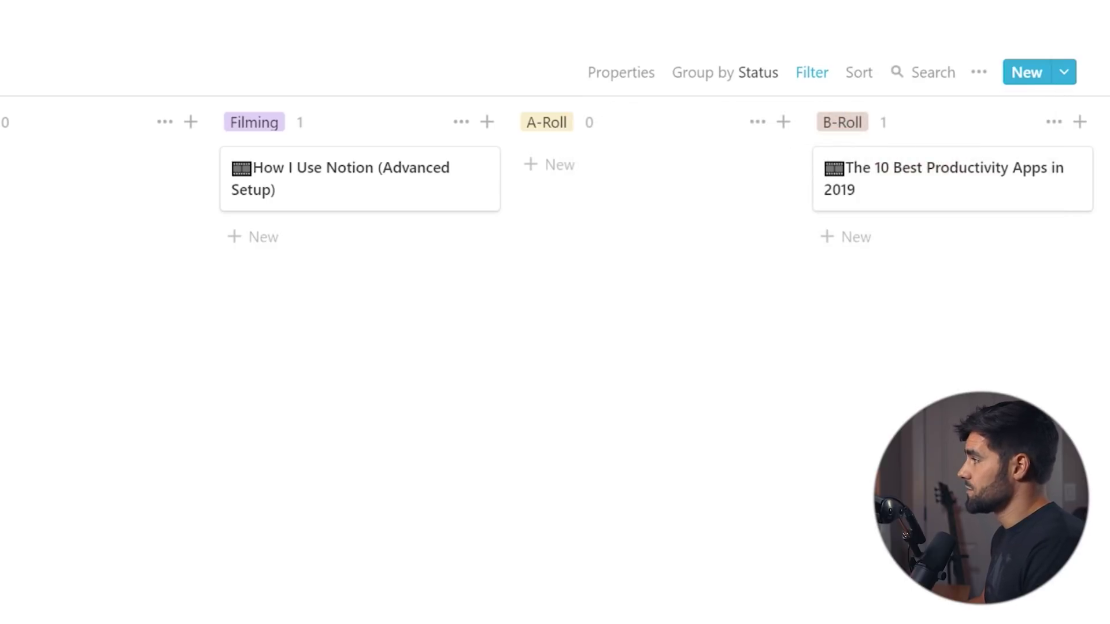
click(755, 78)
click(715, 196)
Step: Show the Sponsor property on the Status View cards and check the board's grouping setting
click(627, 81)
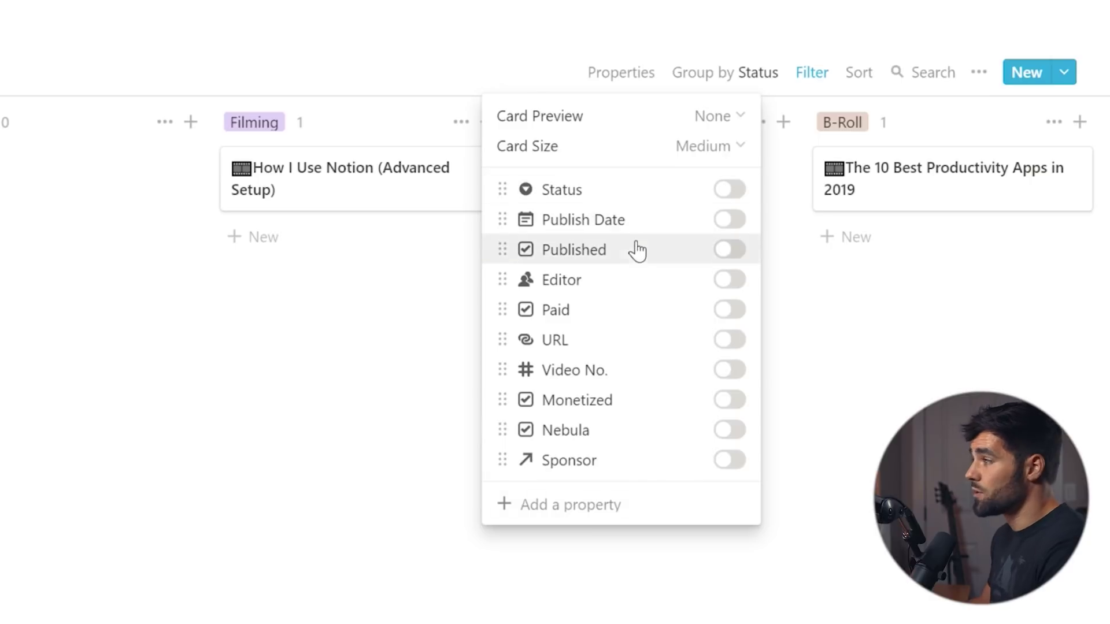
click(733, 465)
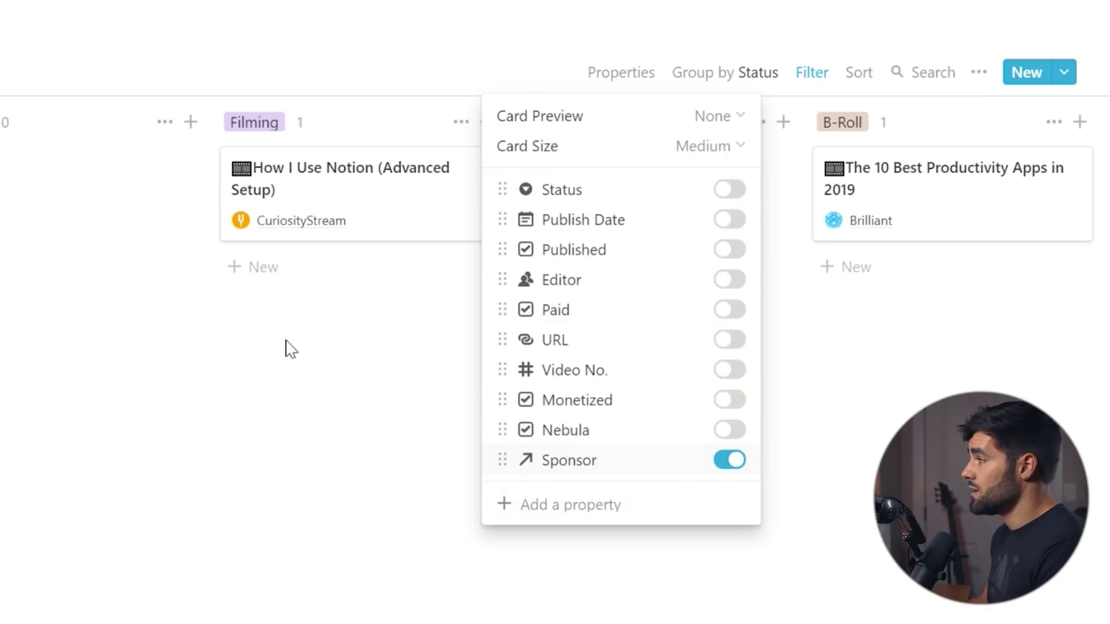
click(467, 417)
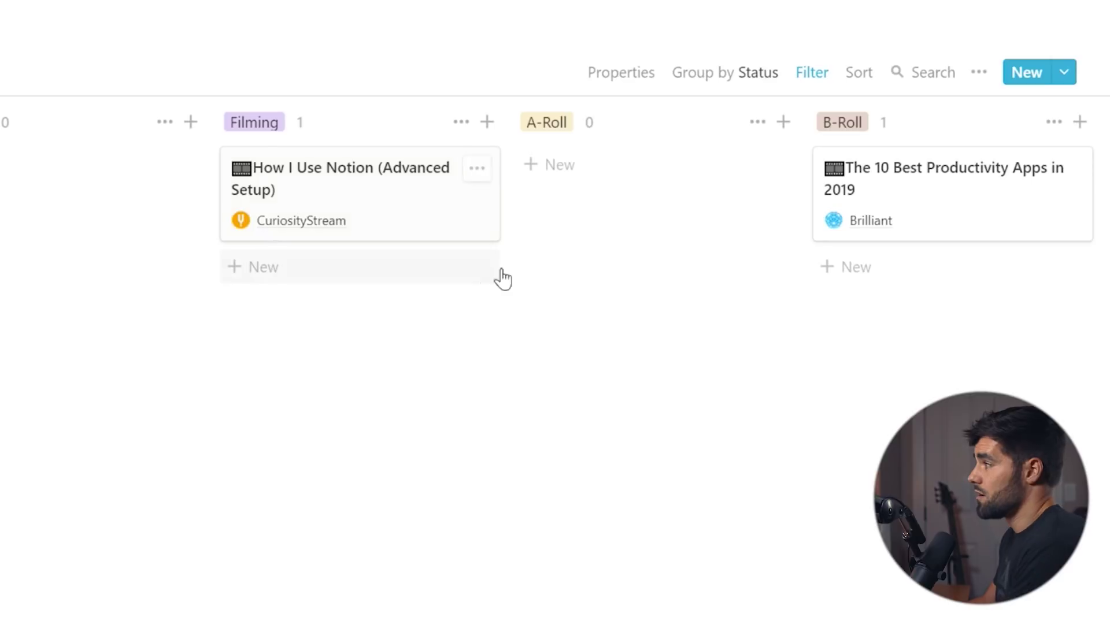
click(718, 87)
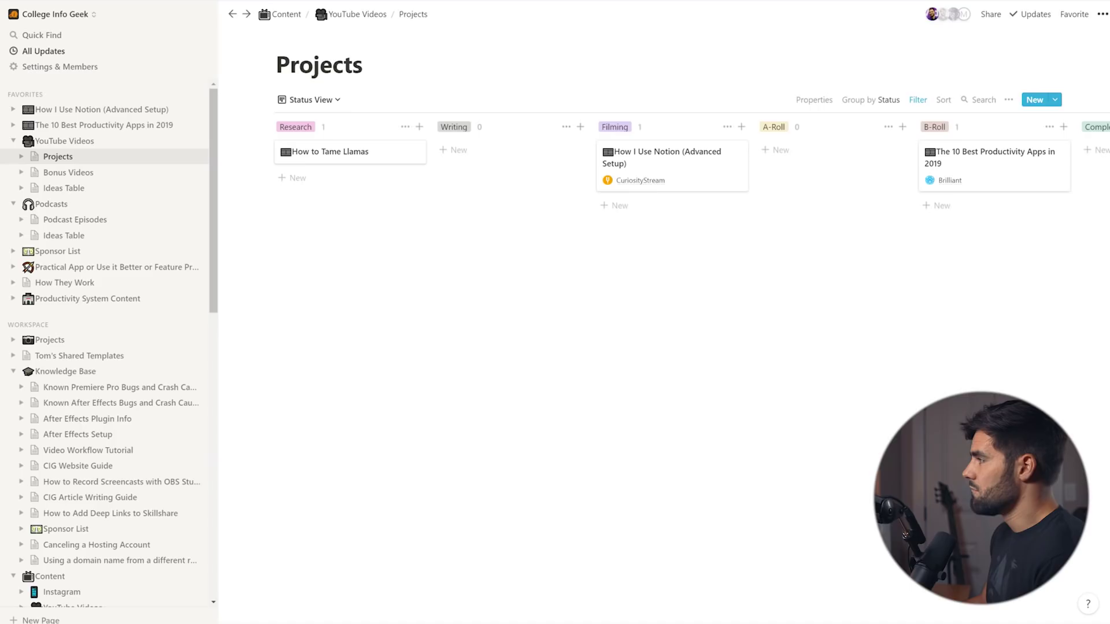
Step: Hide the Sponsor property on the Status View cards
click(635, 74)
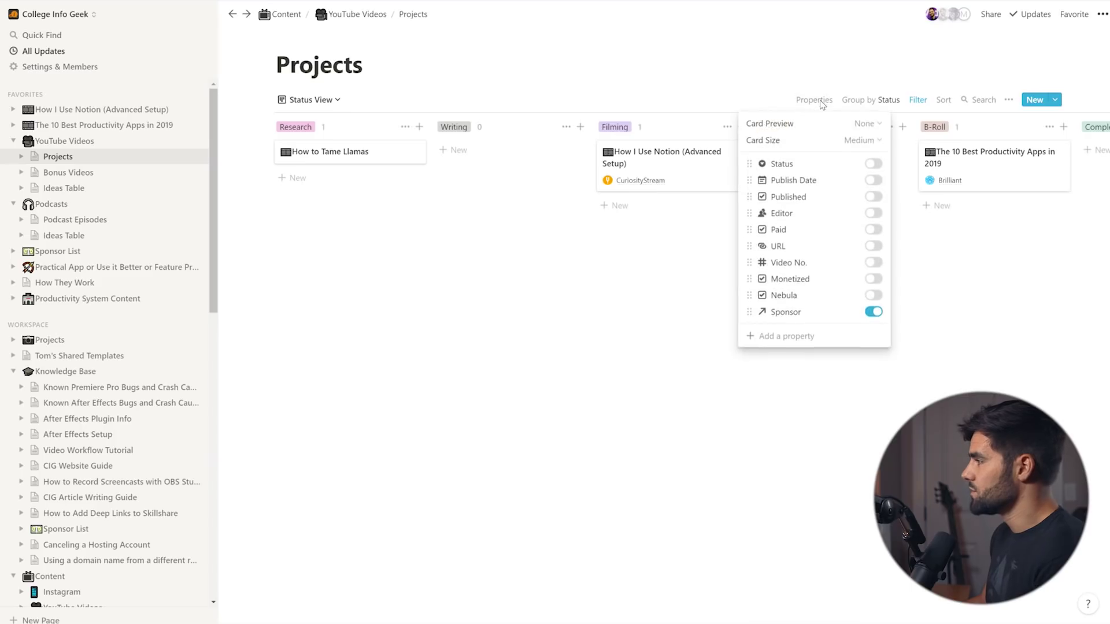
click(873, 312)
key(Escape)
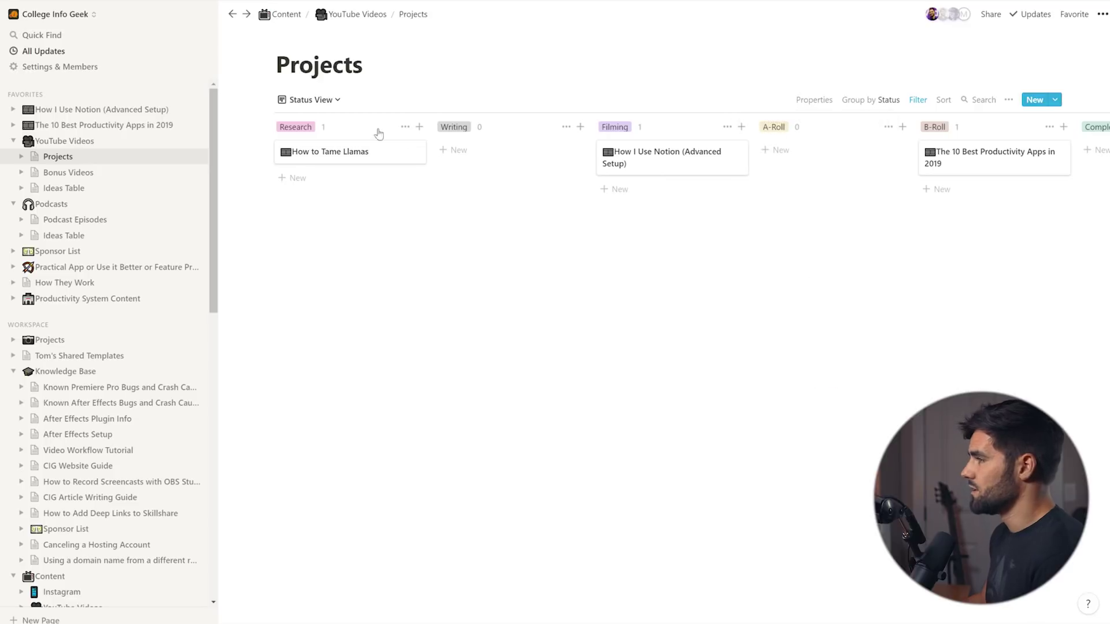
Step: View the scheduled videos in the calendar view of Projects and return to the All Videos view
click(334, 105)
click(316, 159)
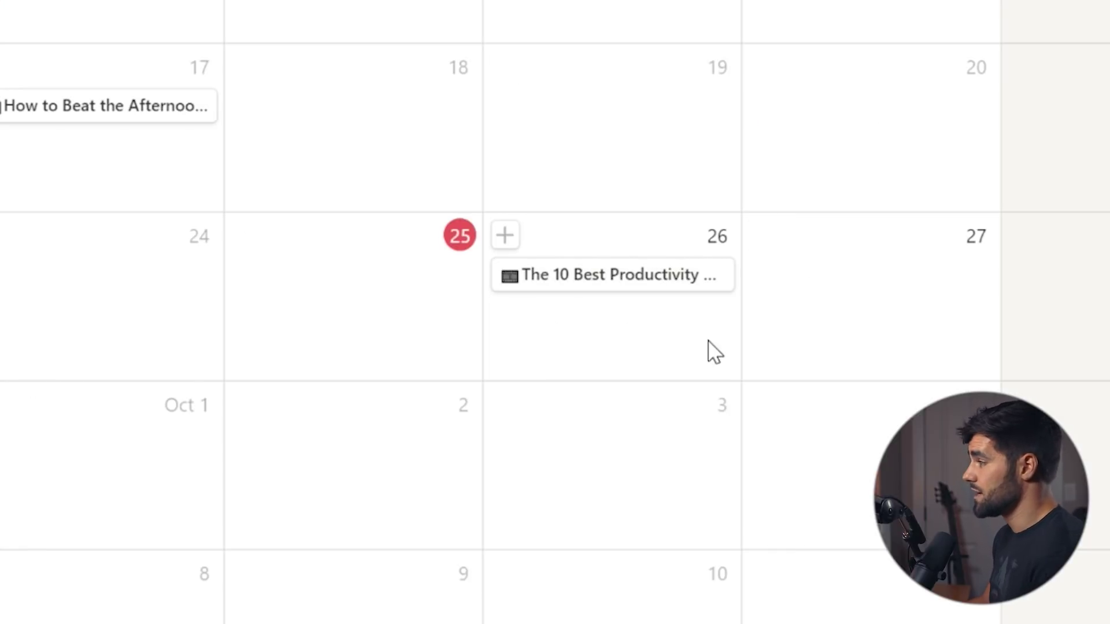
click(314, 99)
click(290, 121)
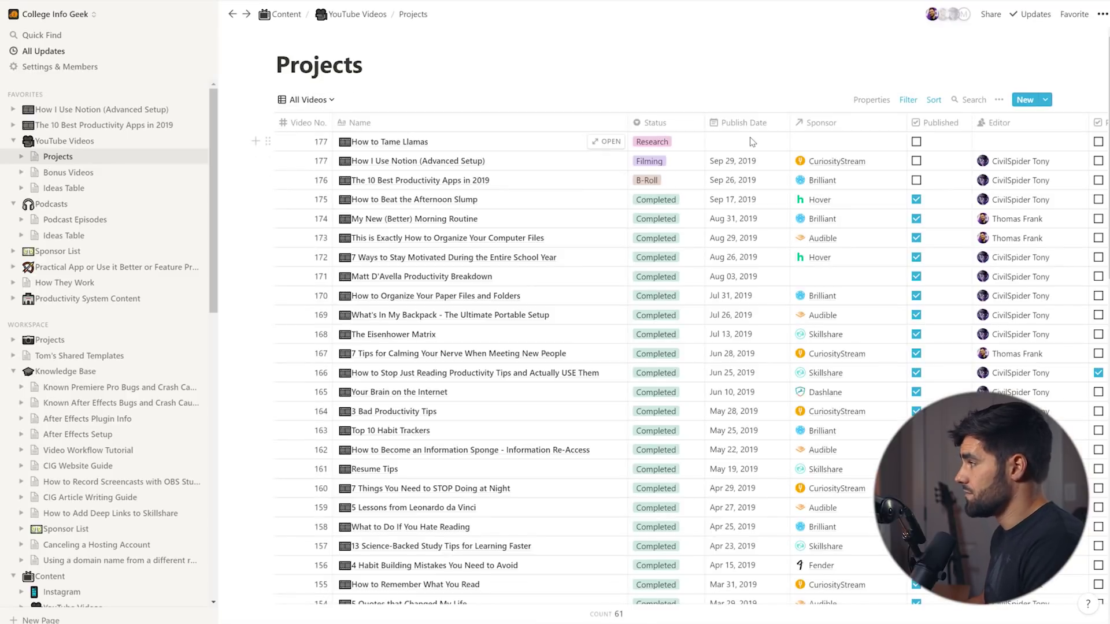
Step: Set the Publish Date of How to Tame Llamas to Oct 04, 2019 and its Sponsor to Fender
click(751, 139)
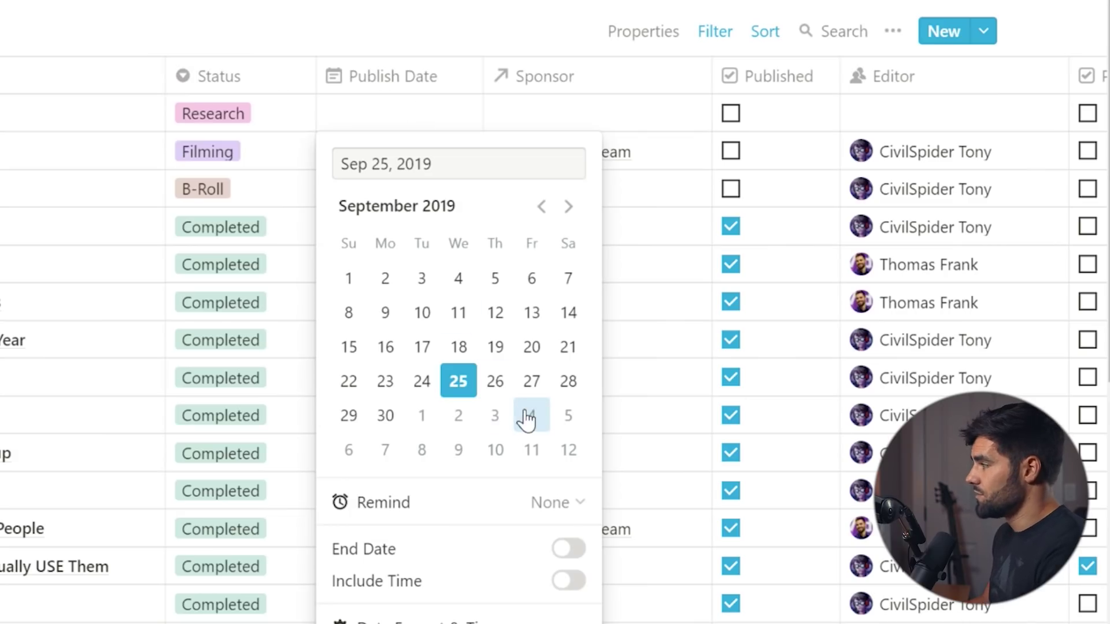
click(526, 419)
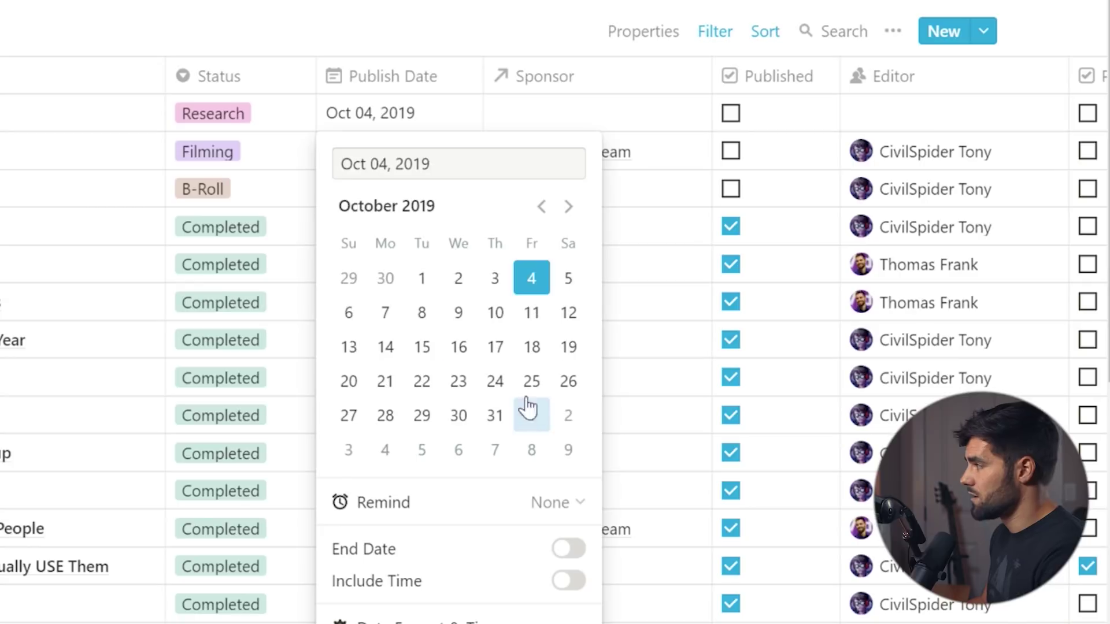
key(Escape)
click(528, 115)
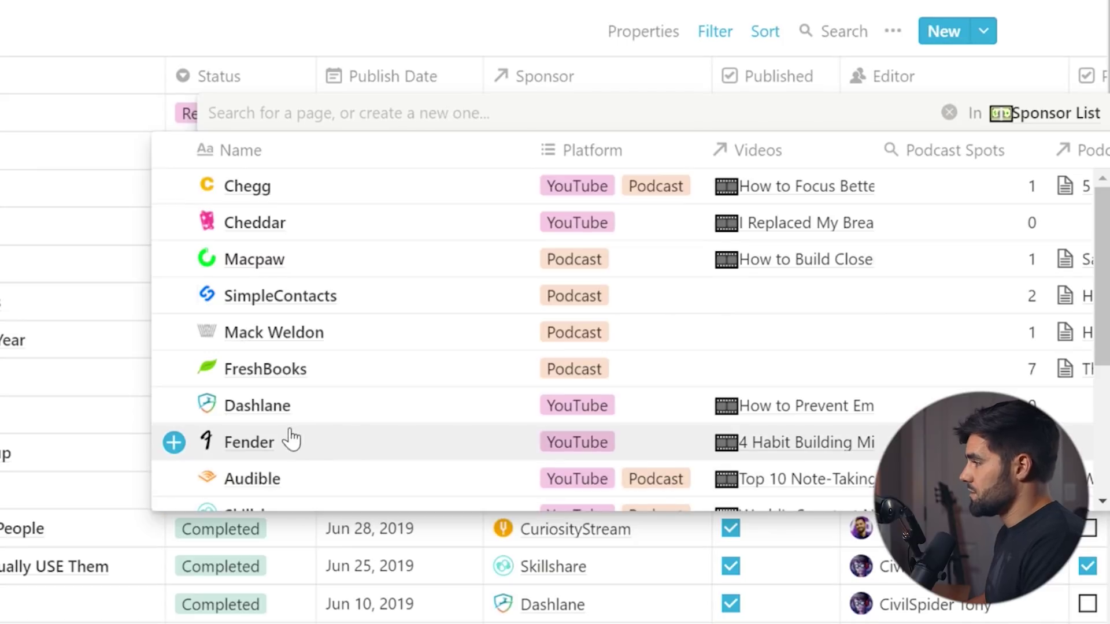
click(307, 438)
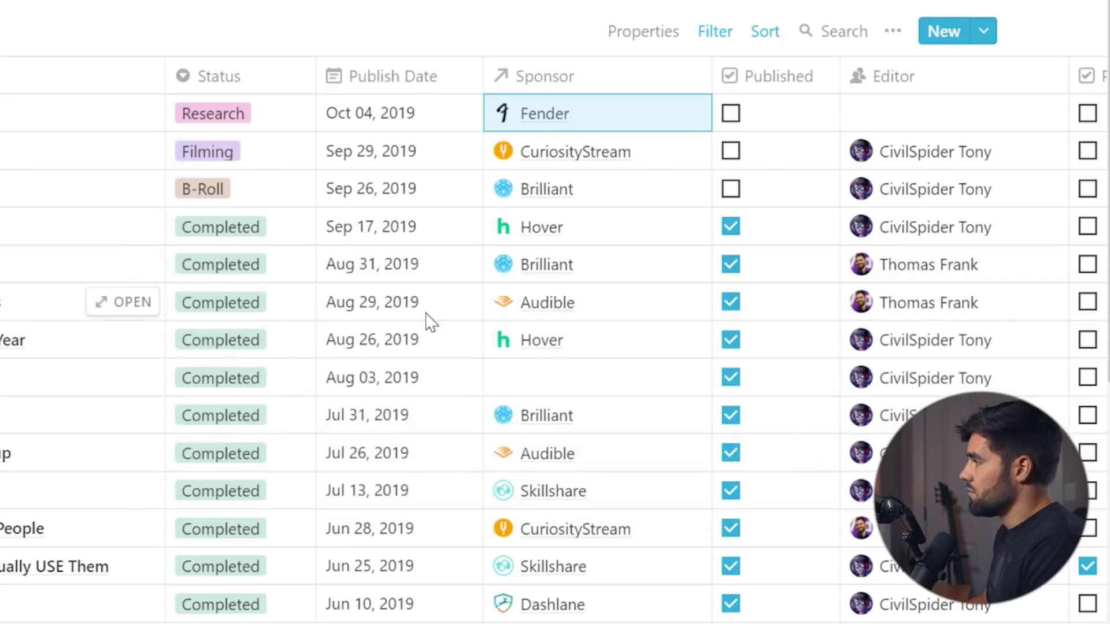
Step: Assign How to Tame Llamas the same editor as the How I Use Notion (Advanced Setup) video
click(911, 113)
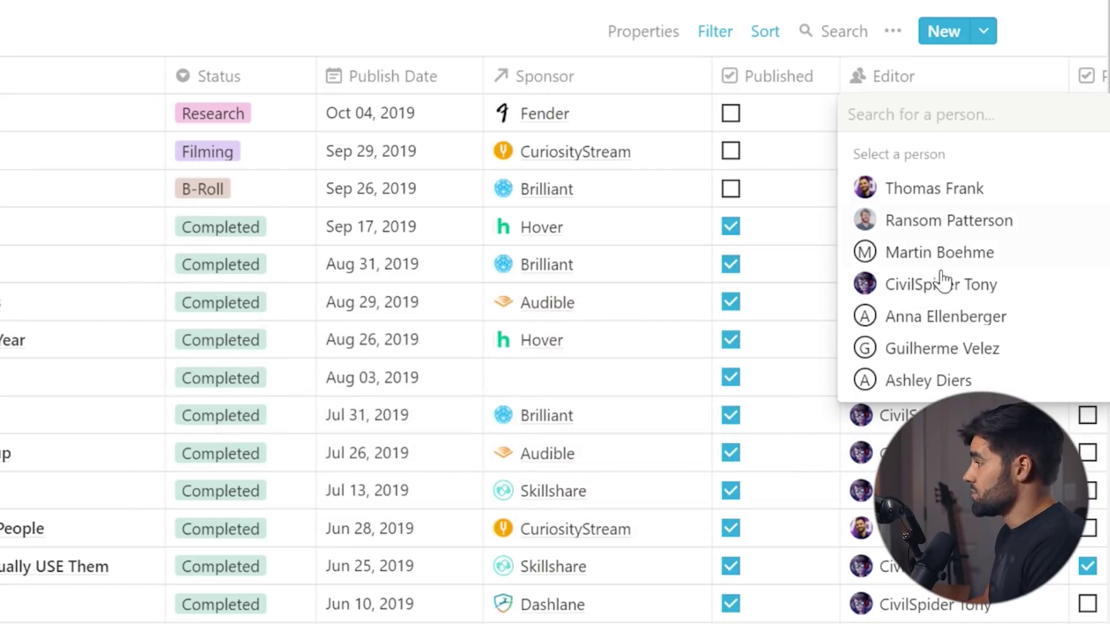
click(942, 285)
key(Escape)
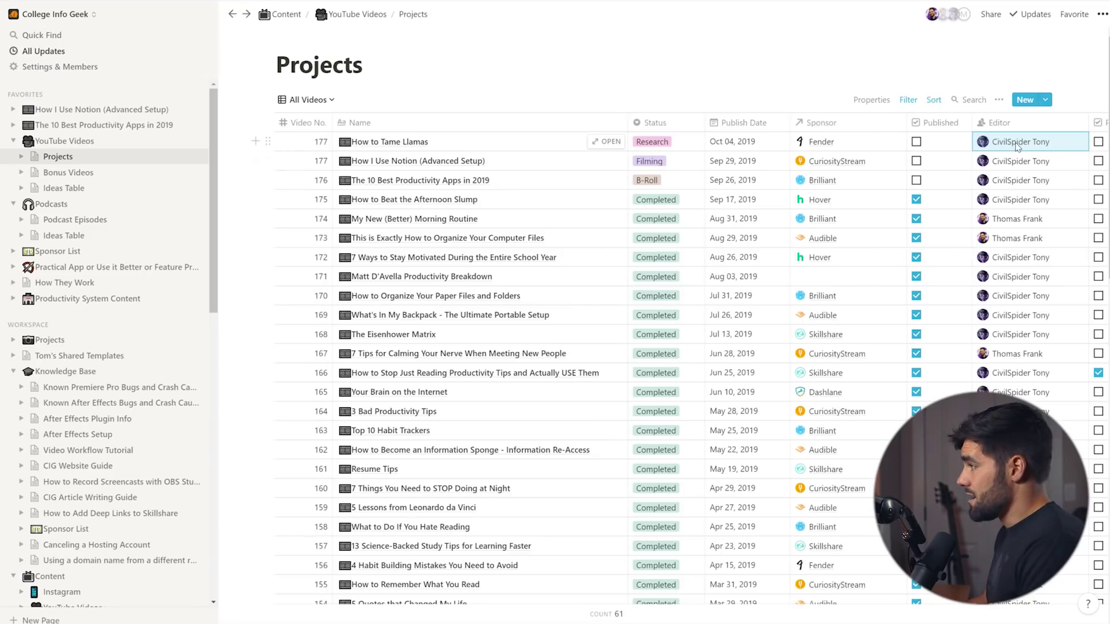
Step: Add a new column after URL, browse the available basic and advanced property types, and delete the column
scroll(611, 601, right, 2)
scroll(664, 370, right, 5)
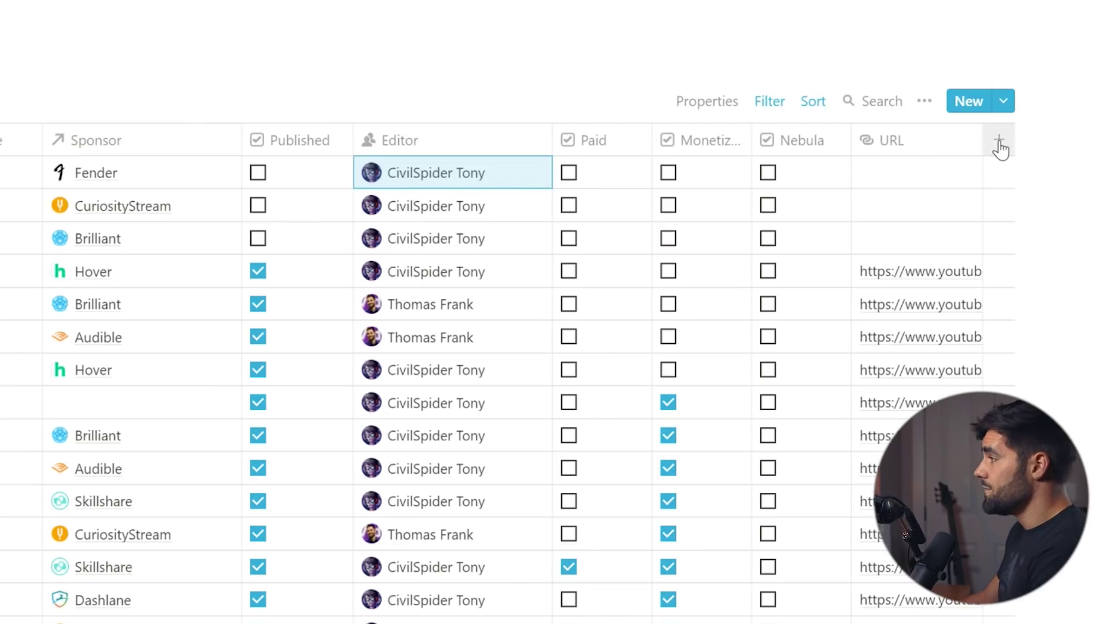
click(999, 141)
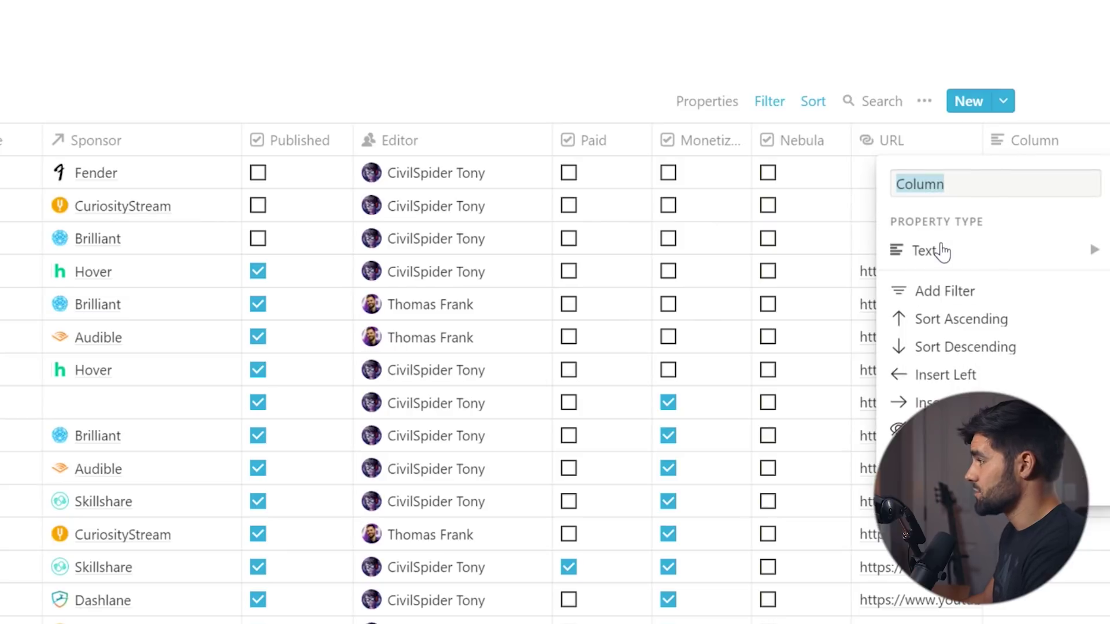
mouse_move(952, 256)
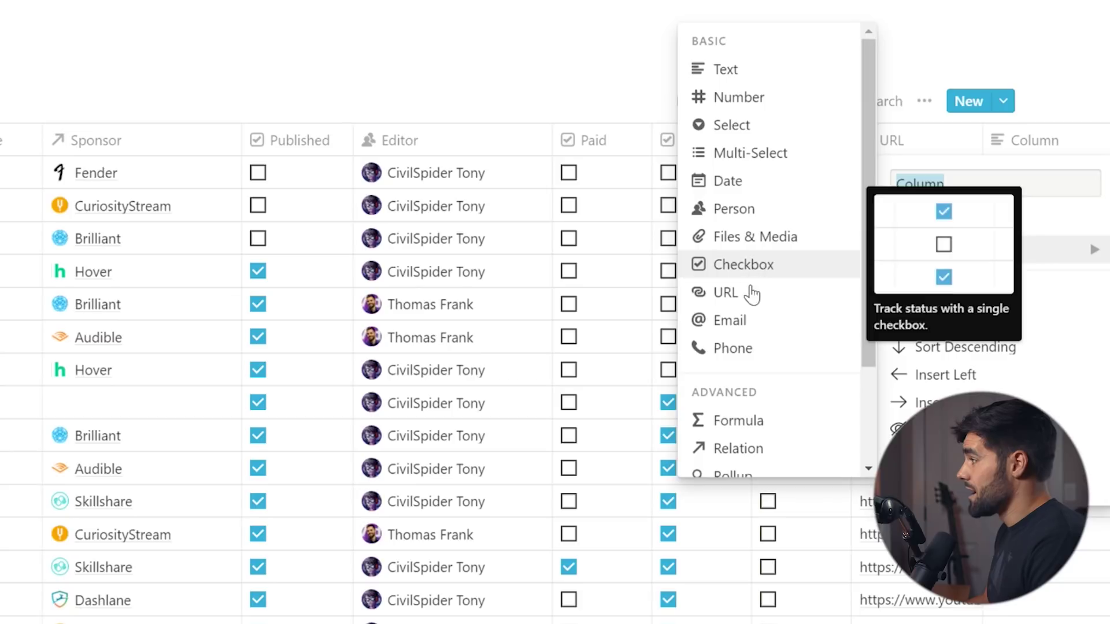
scroll(792, 350, down, 3)
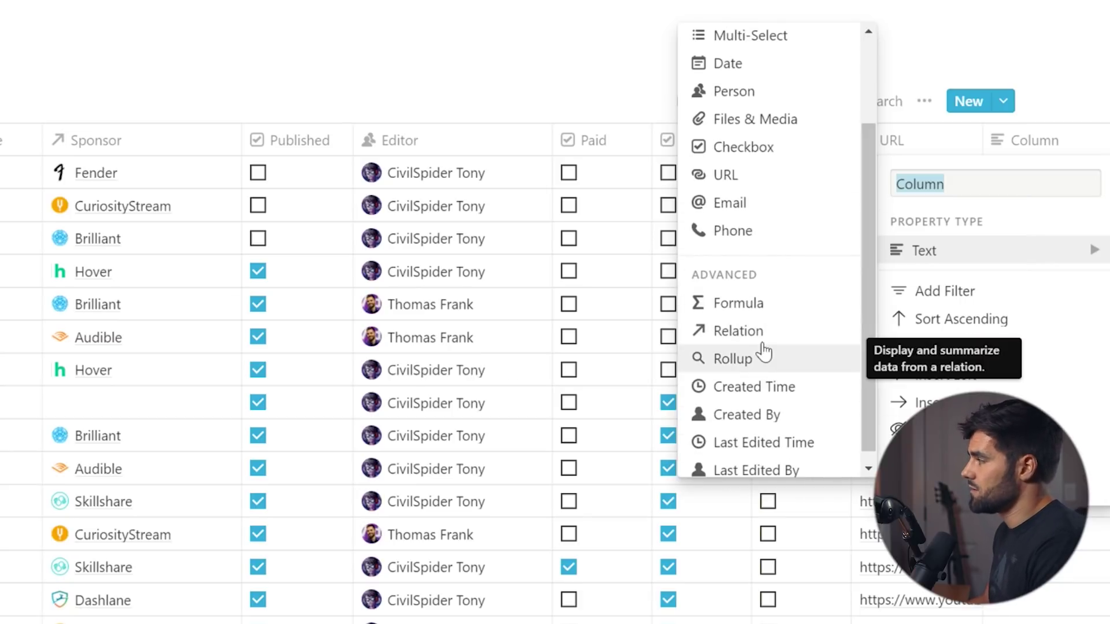
key(Escape)
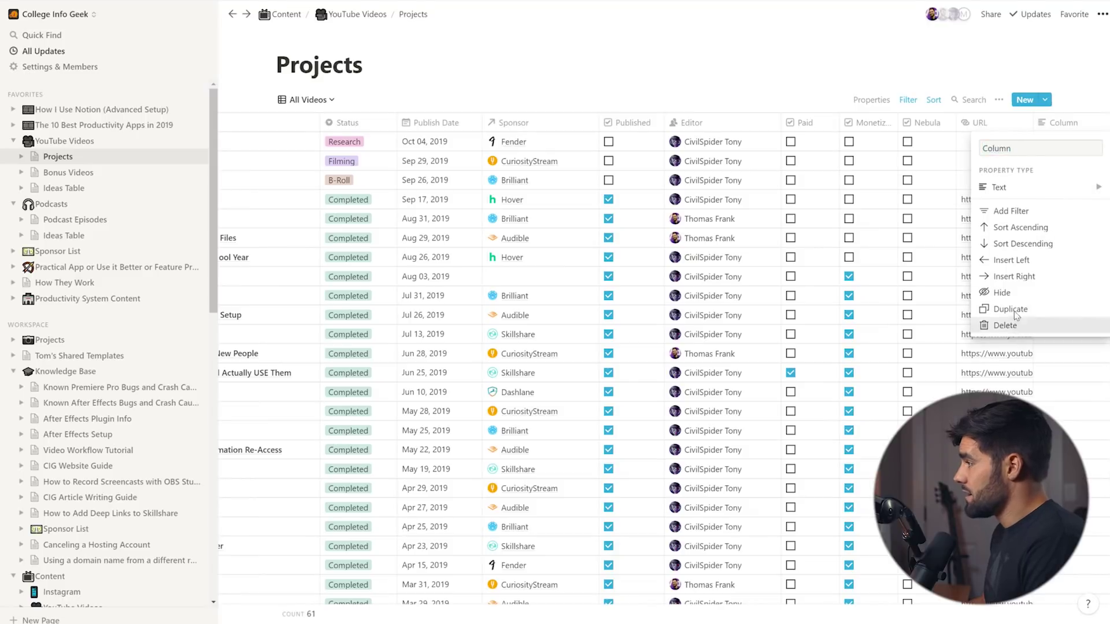
click(1009, 326)
click(600, 329)
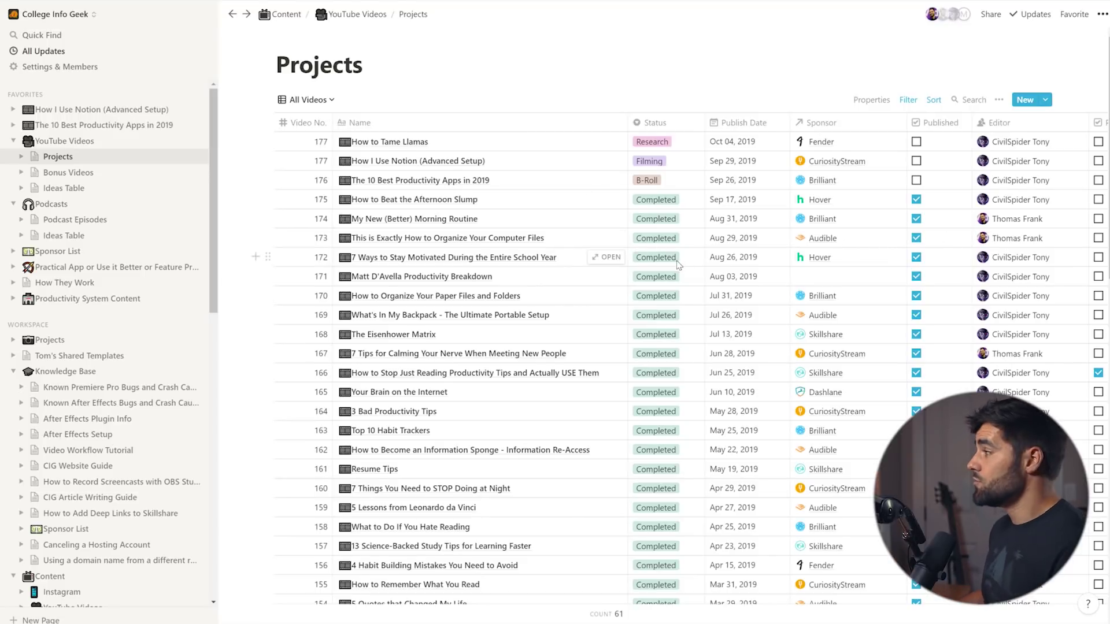
scroll(678, 265, down, 2)
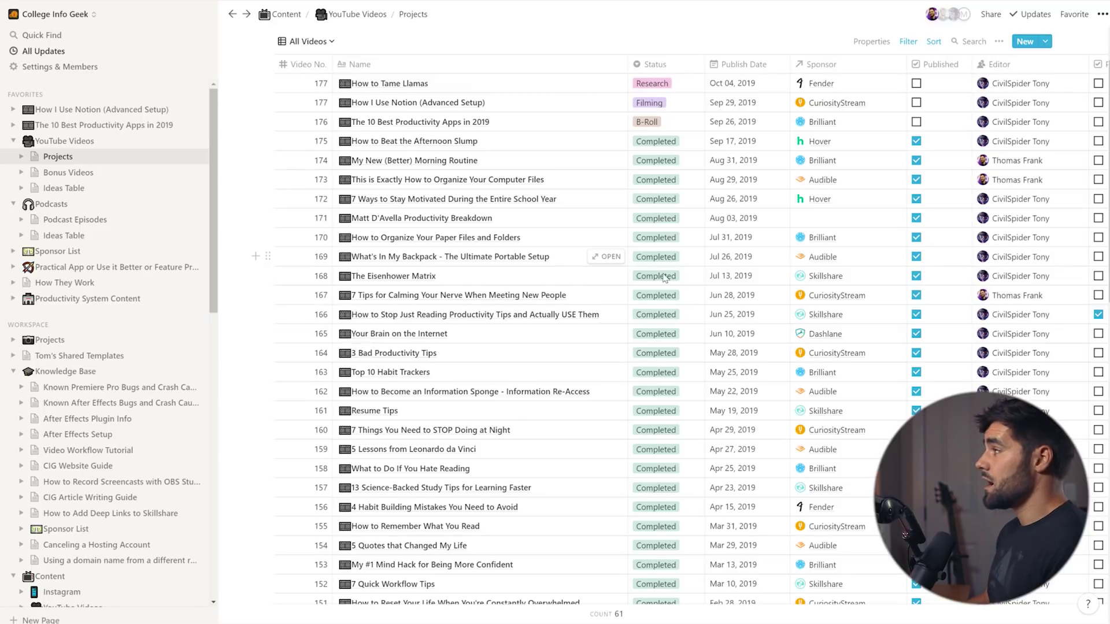
scroll(664, 278, up, 2)
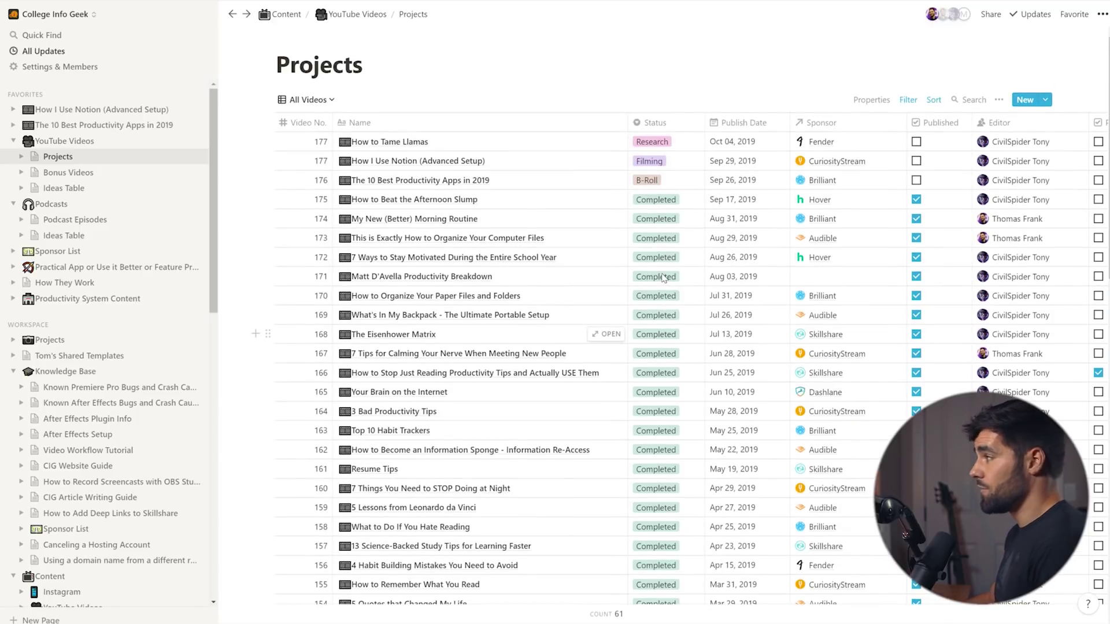
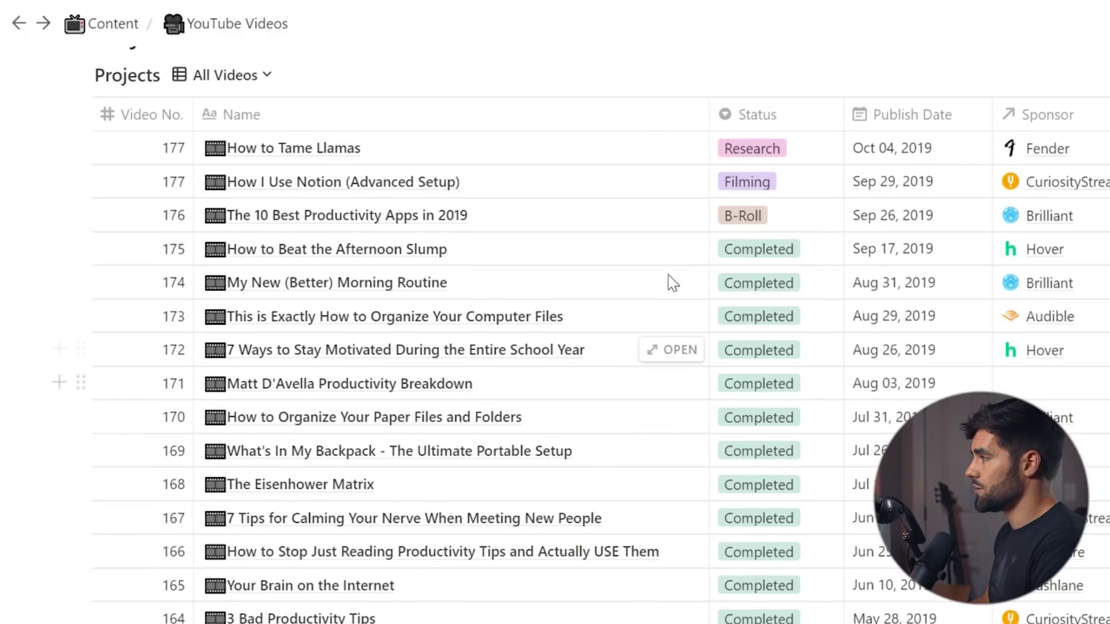
Step: Open the How to Tame Llamas project as a full page and check its Title Ideas section under Video Meta
click(671, 148)
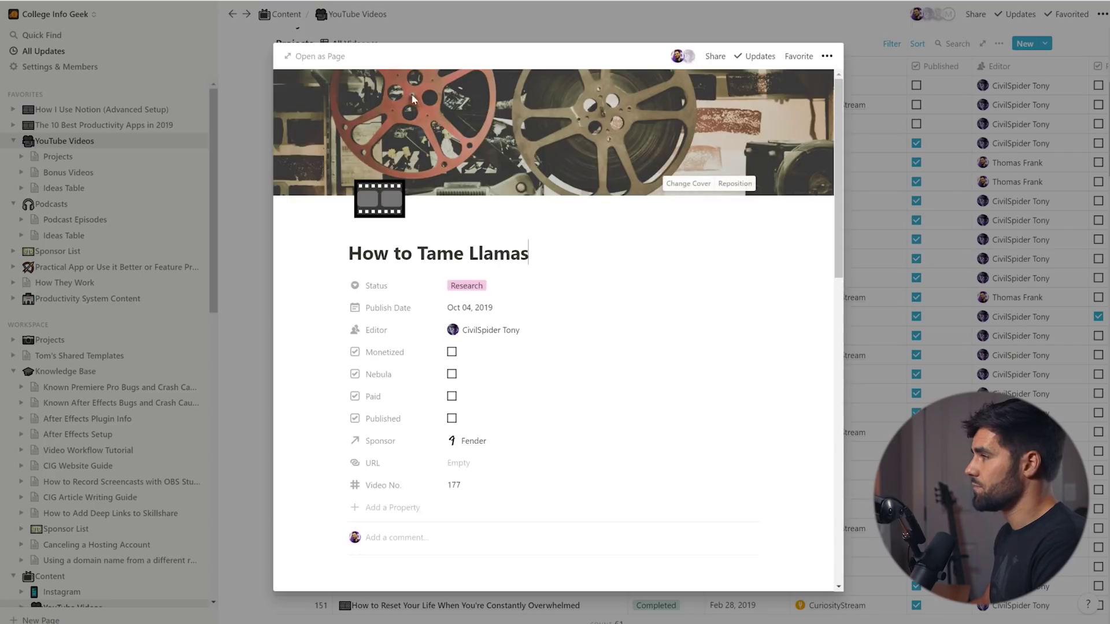
click(315, 52)
scroll(812, 311, down, 4)
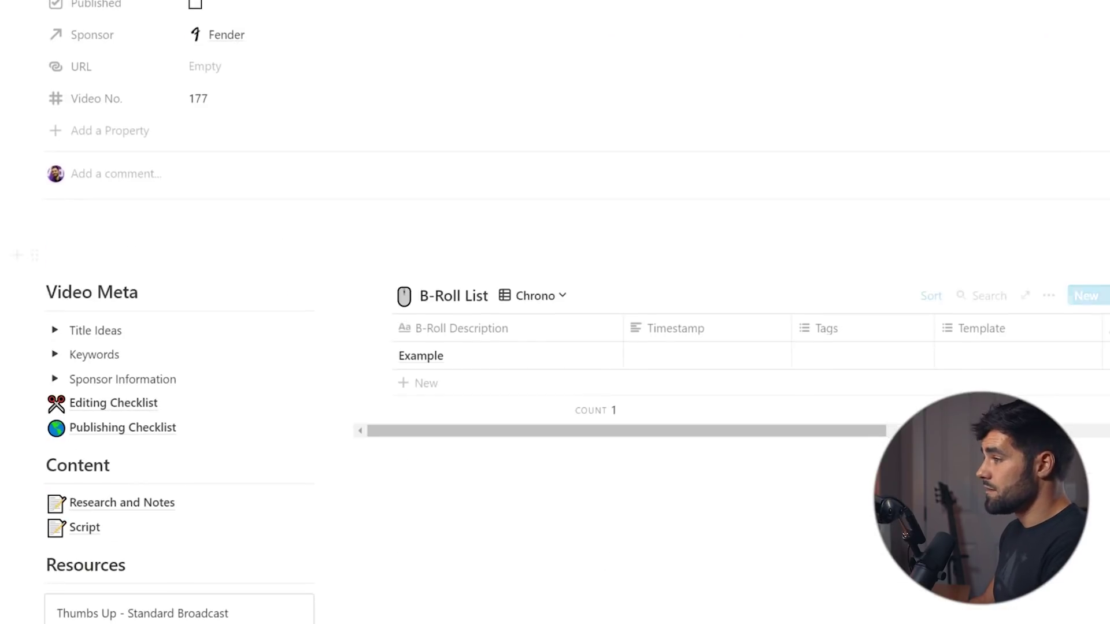
scroll(807, 468, down, 3)
click(55, 78)
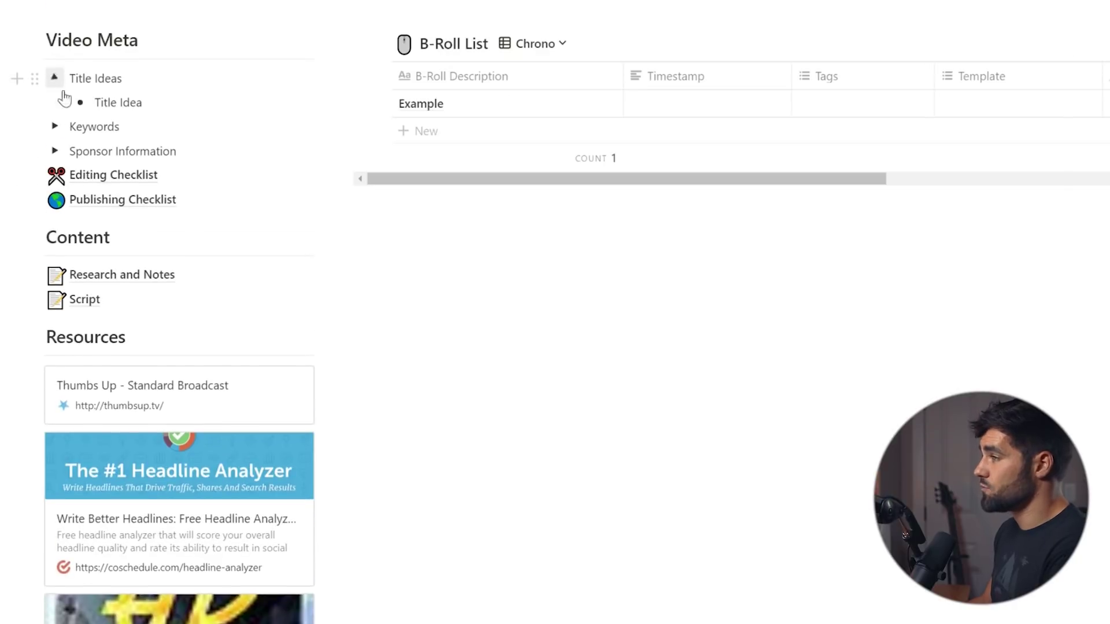
click(55, 78)
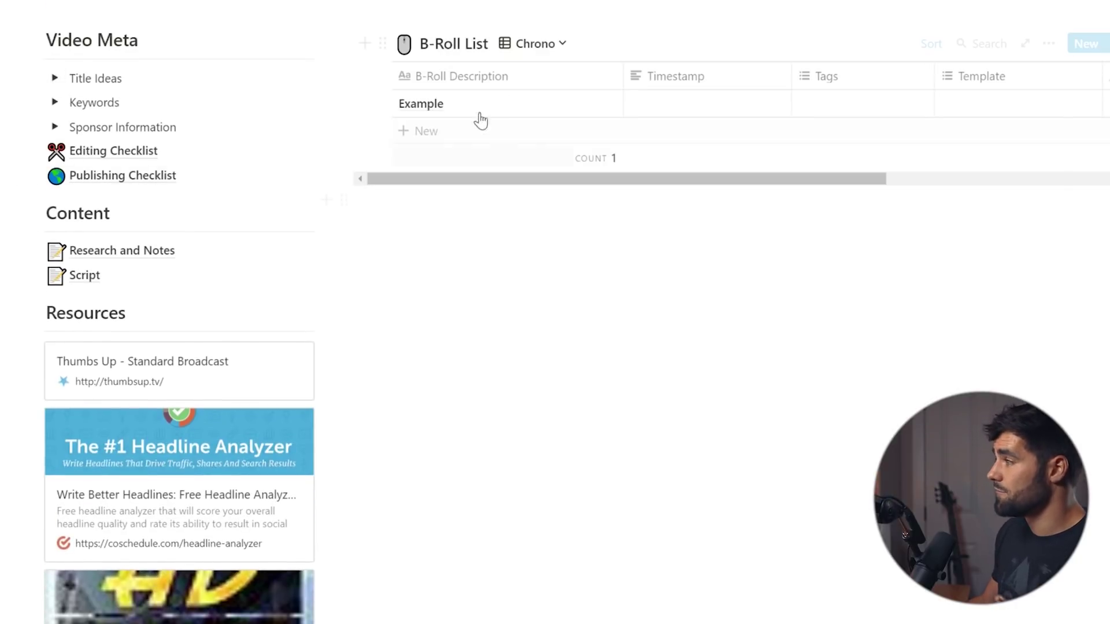
Step: Open the project's B-Roll List database as its own full page
click(1048, 43)
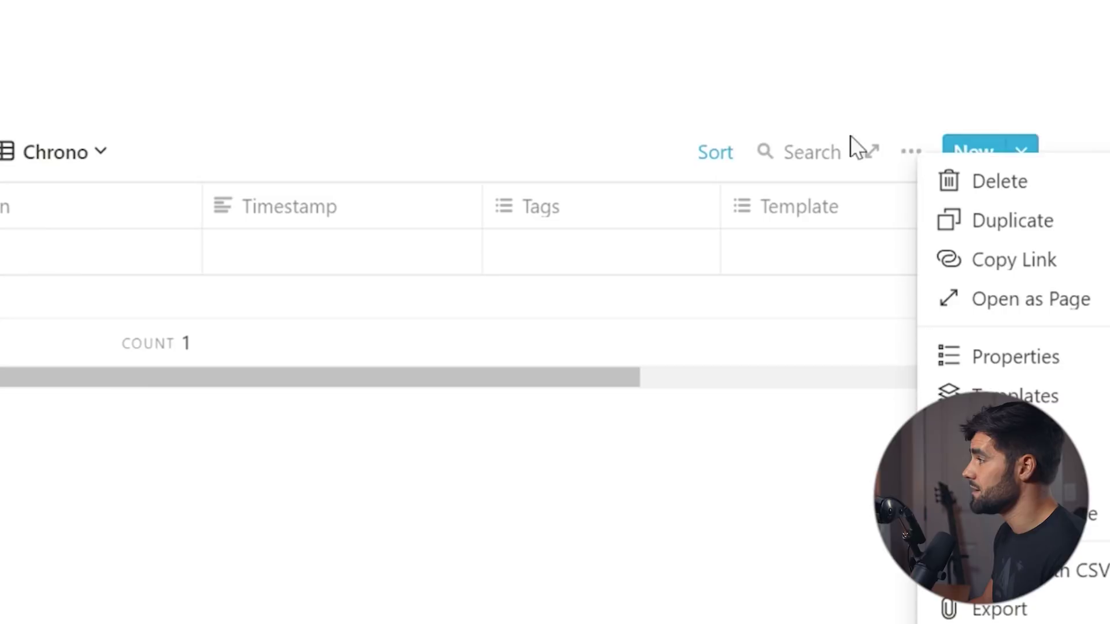
click(707, 578)
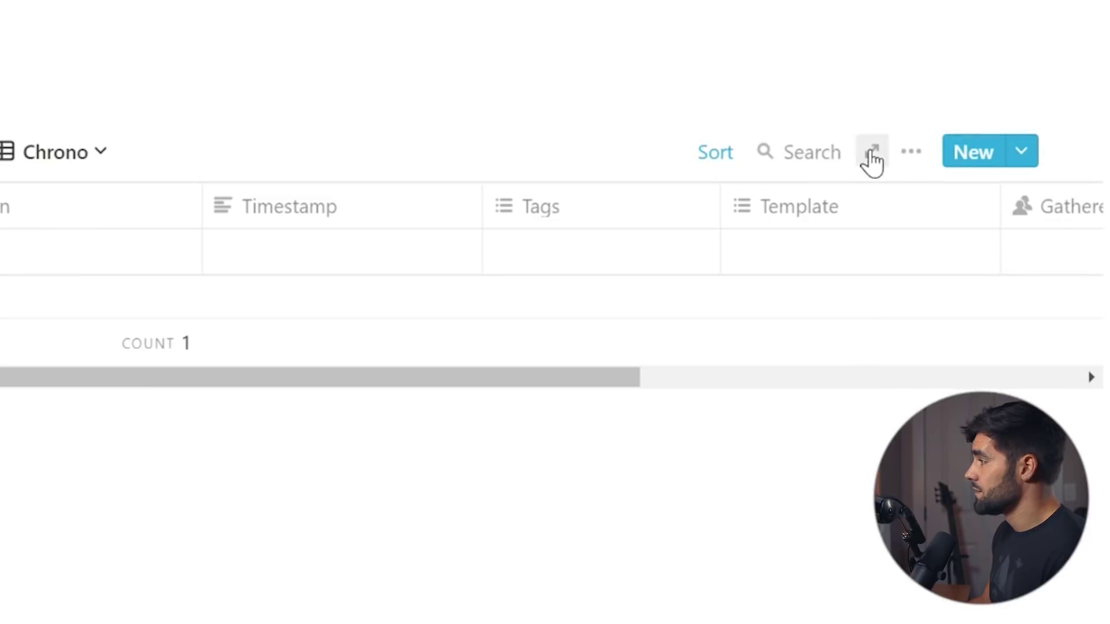
click(871, 154)
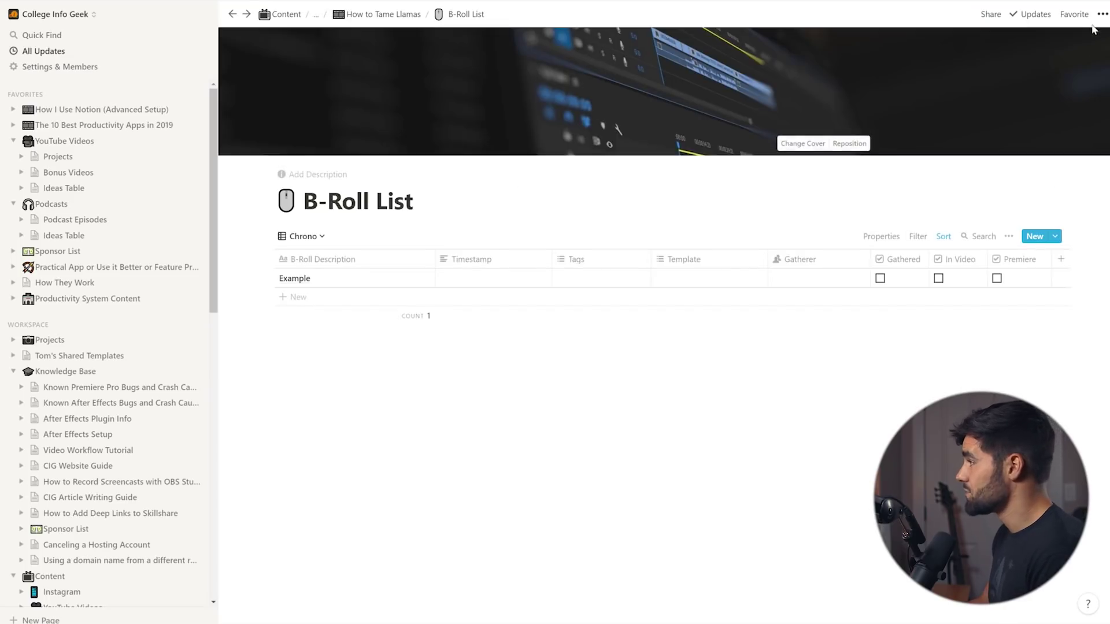
Step: Merge the B-roll.csv file from the 175 - Afternoon Slump folder into the B-Roll List
click(1102, 15)
click(1039, 209)
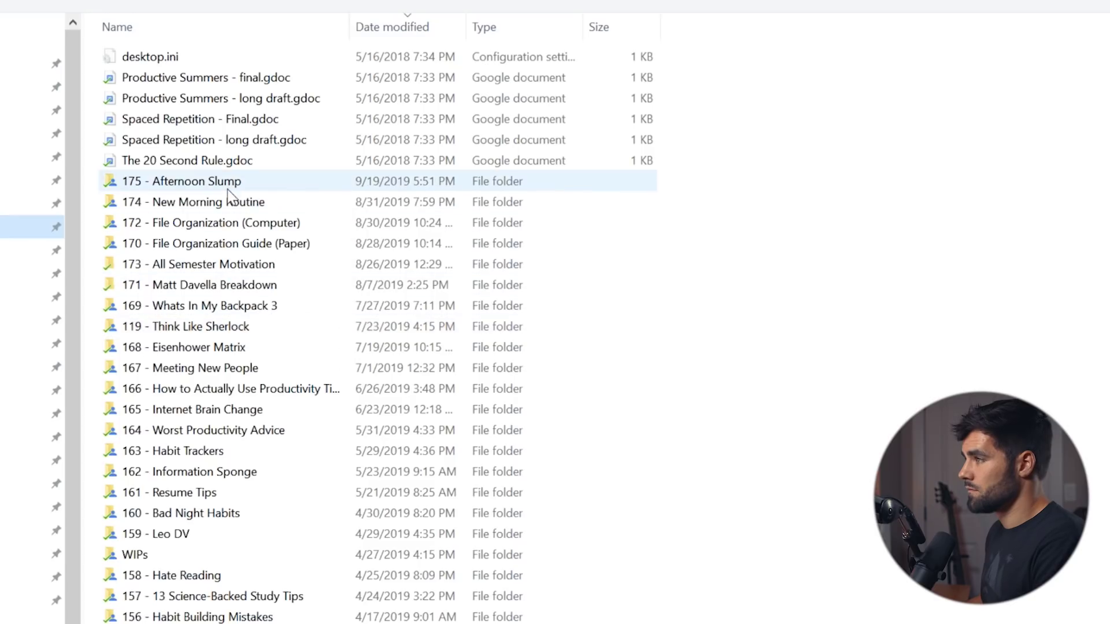
double_click(173, 181)
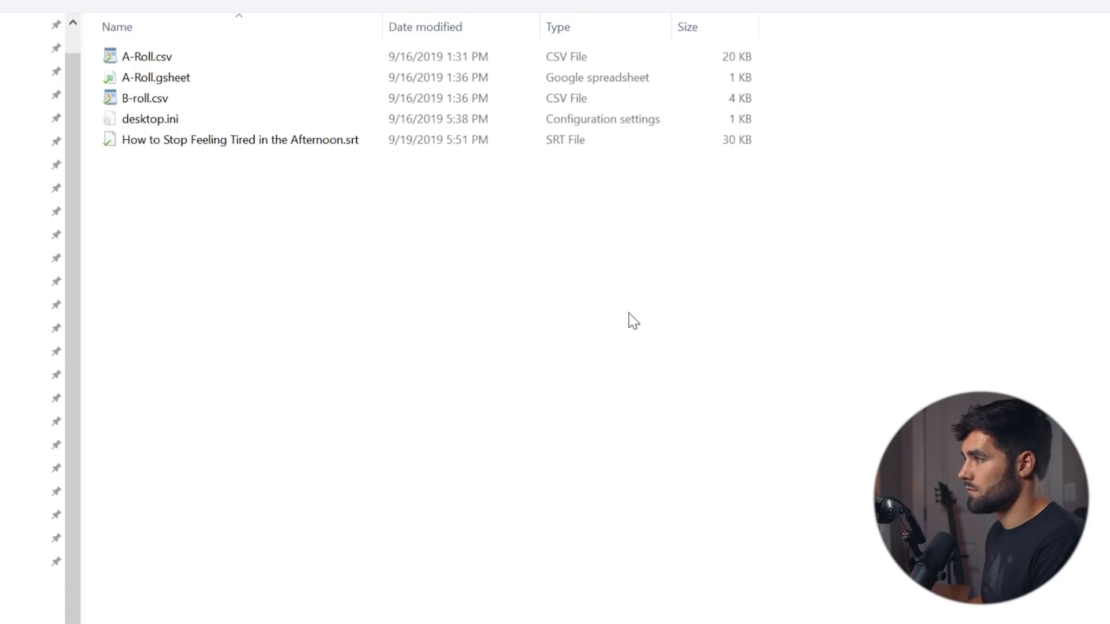
click(191, 98)
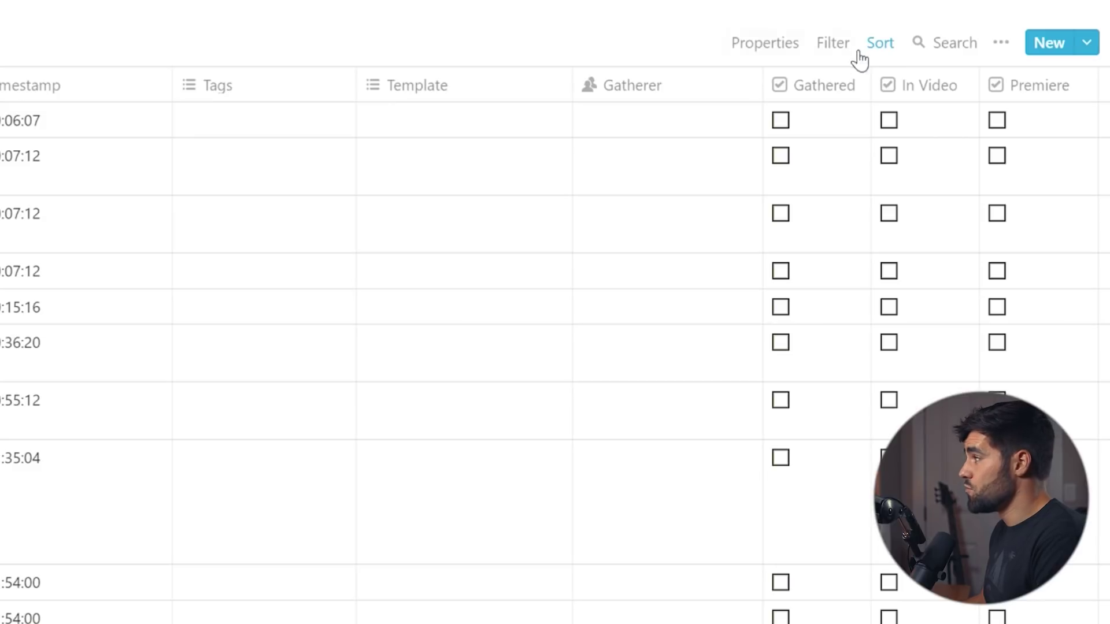
Step: Check the sort rule of the B-Roll List's Chrono view and look through the imported entries and their timestamps
click(880, 45)
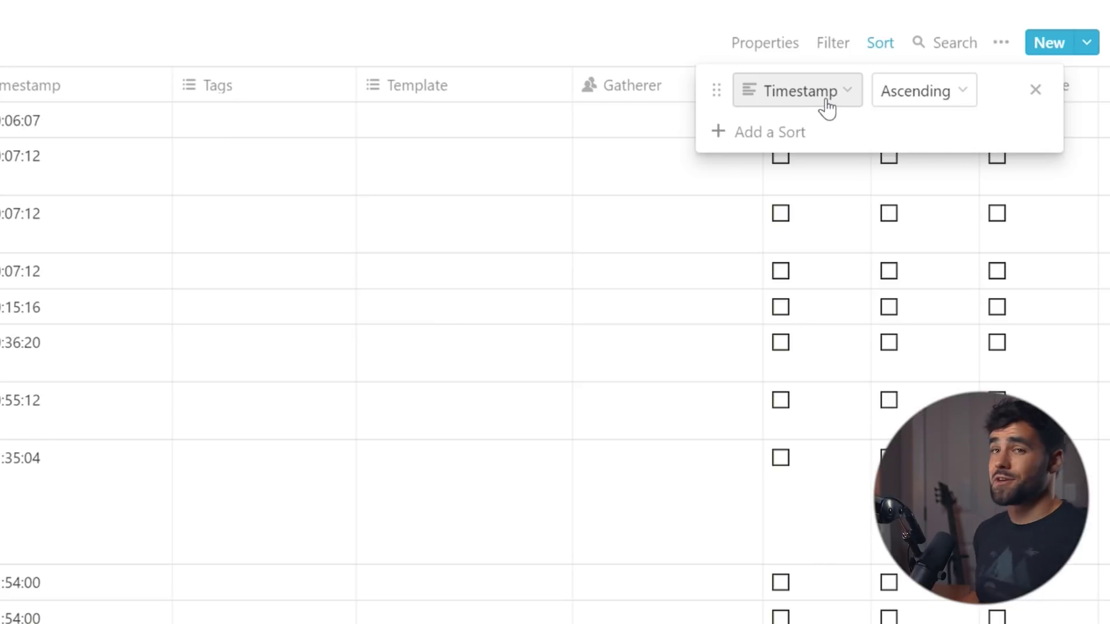
click(497, 35)
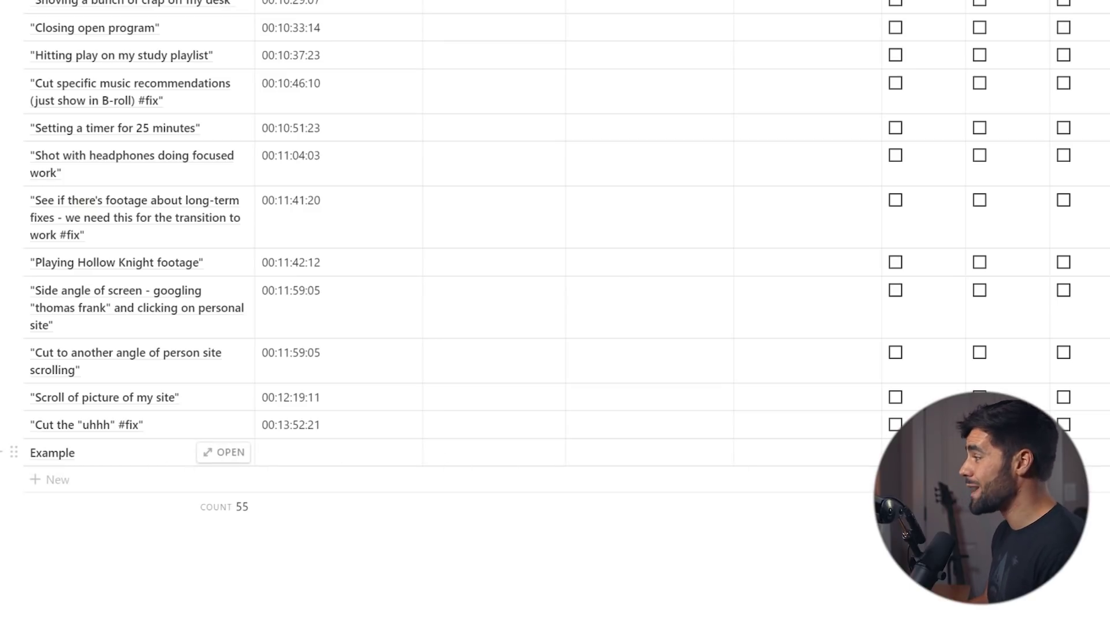
scroll(555, 312, up, 5)
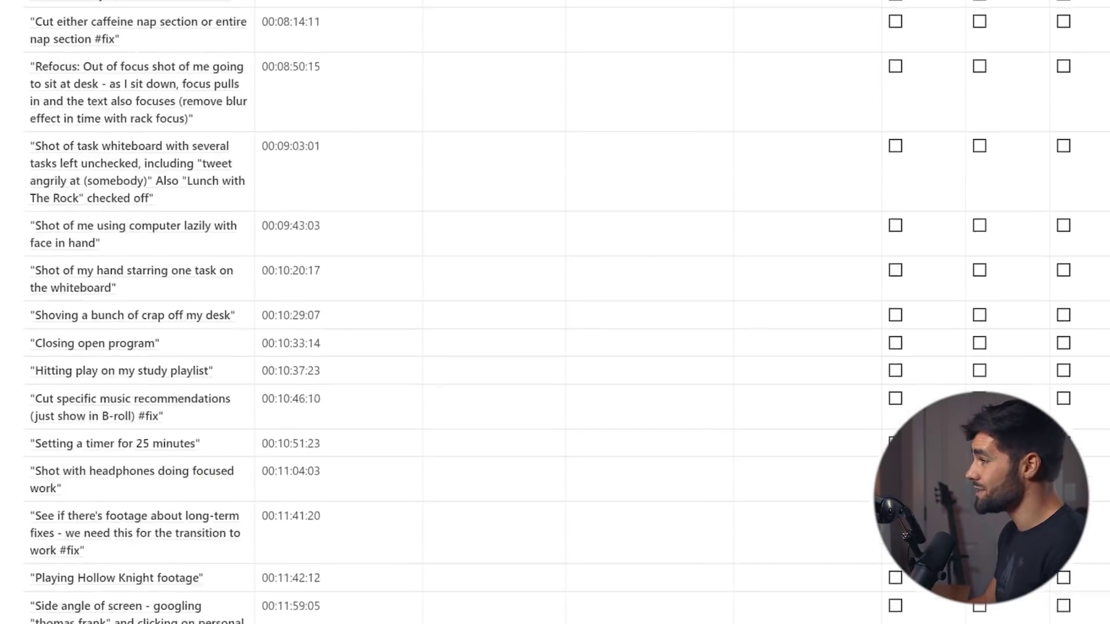
scroll(531, 263, down, 1)
scroll(532, 263, up, 20)
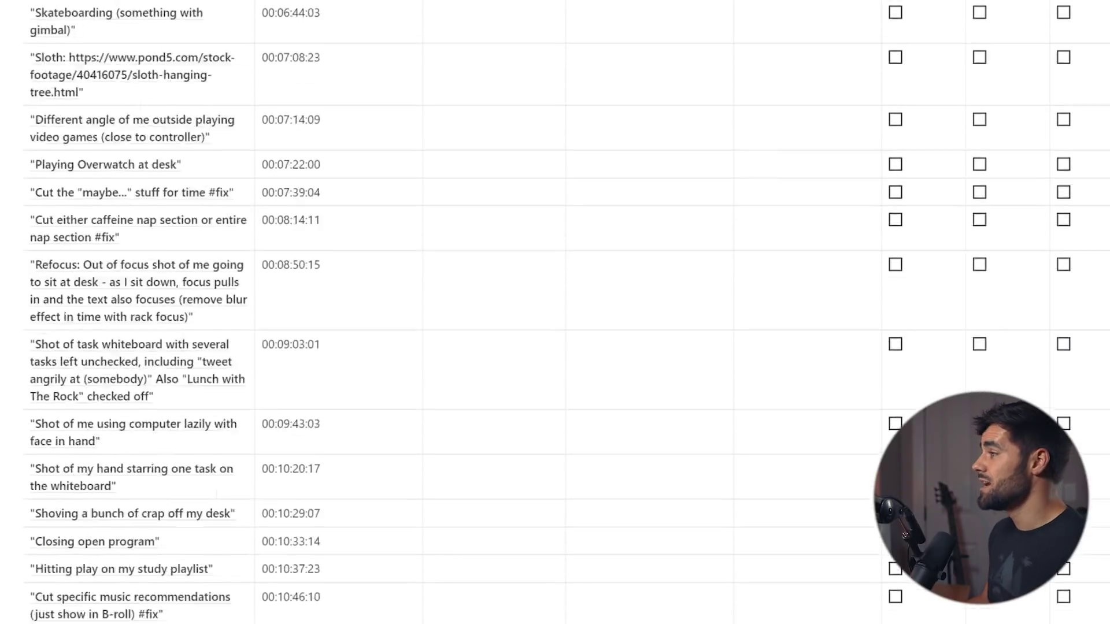
scroll(532, 263, up, 7)
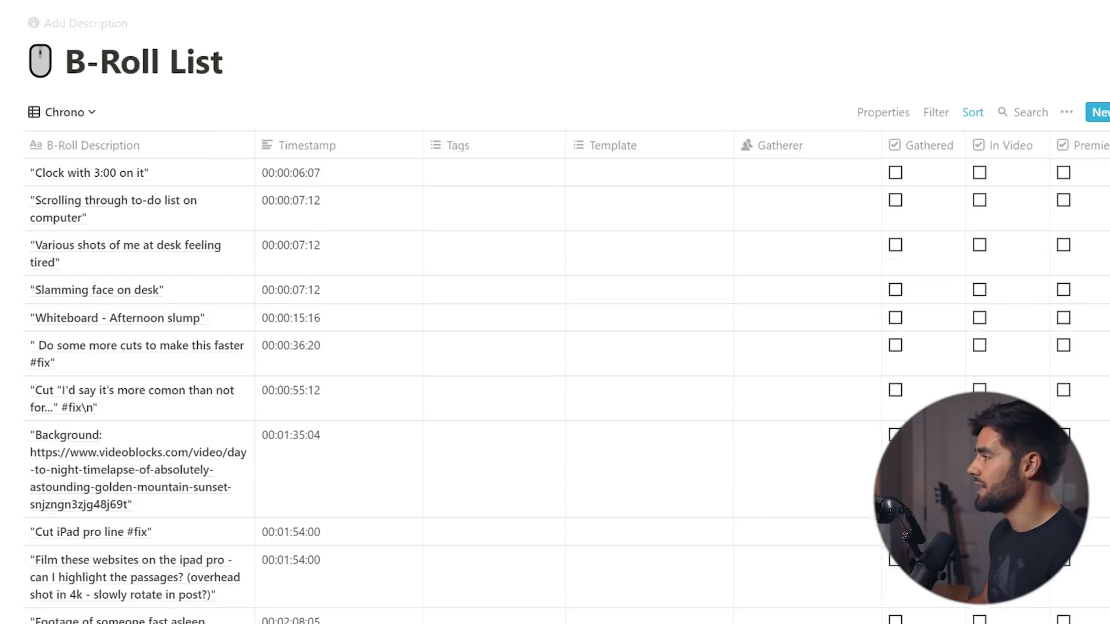
scroll(295, 491, down, 20)
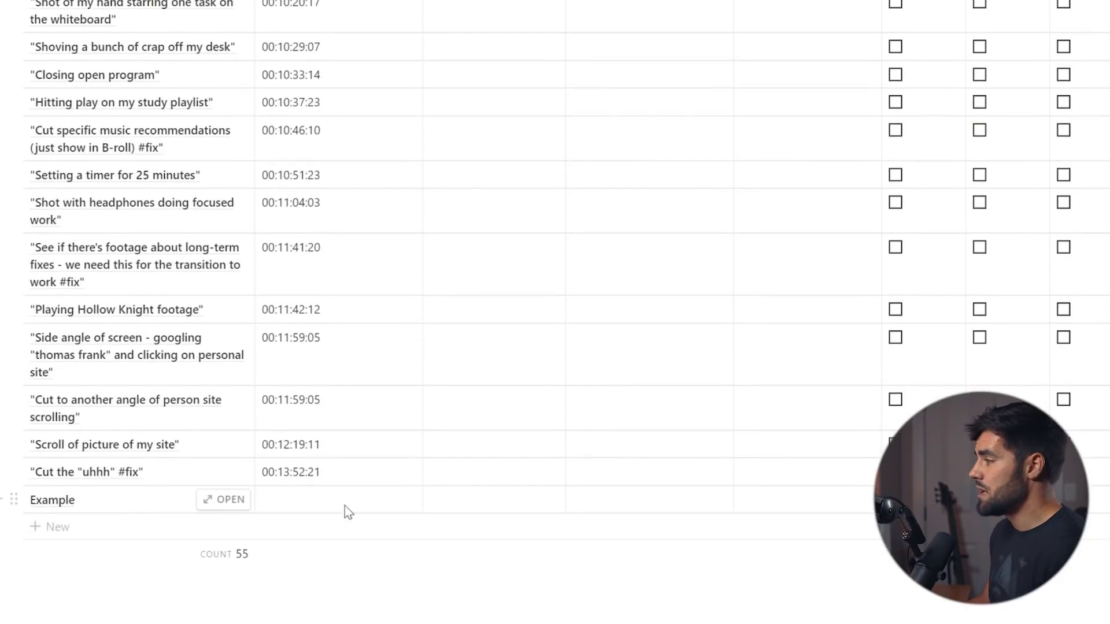
Step: Delete the Example entry at the end of the B-Roll List
scroll(520, 289, up, 20)
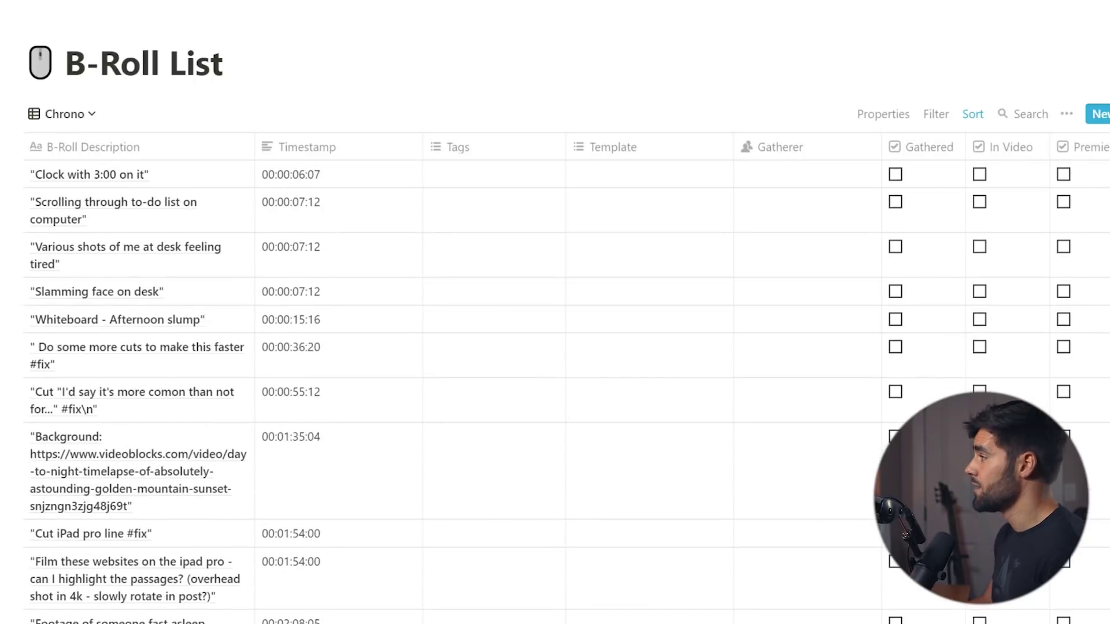
scroll(208, 456, down, 20)
right_click(222, 453)
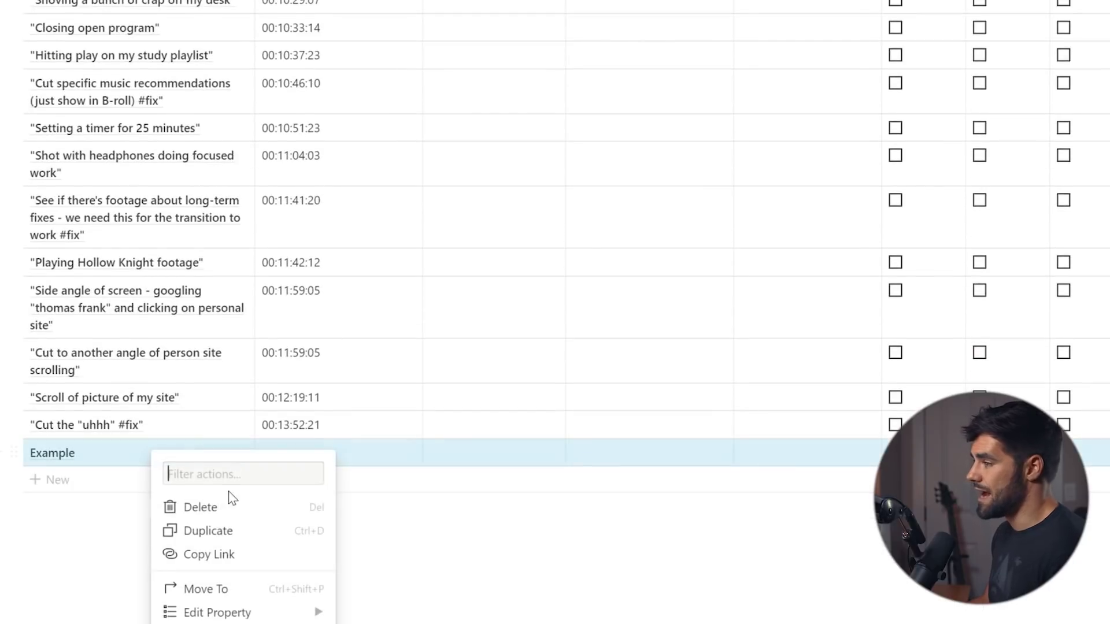
click(218, 509)
Step: Tag the "Clock with 3:00 on it" and "Various shots of me at desk feeling tired" entries as Film
scroll(404, 312, up, 20)
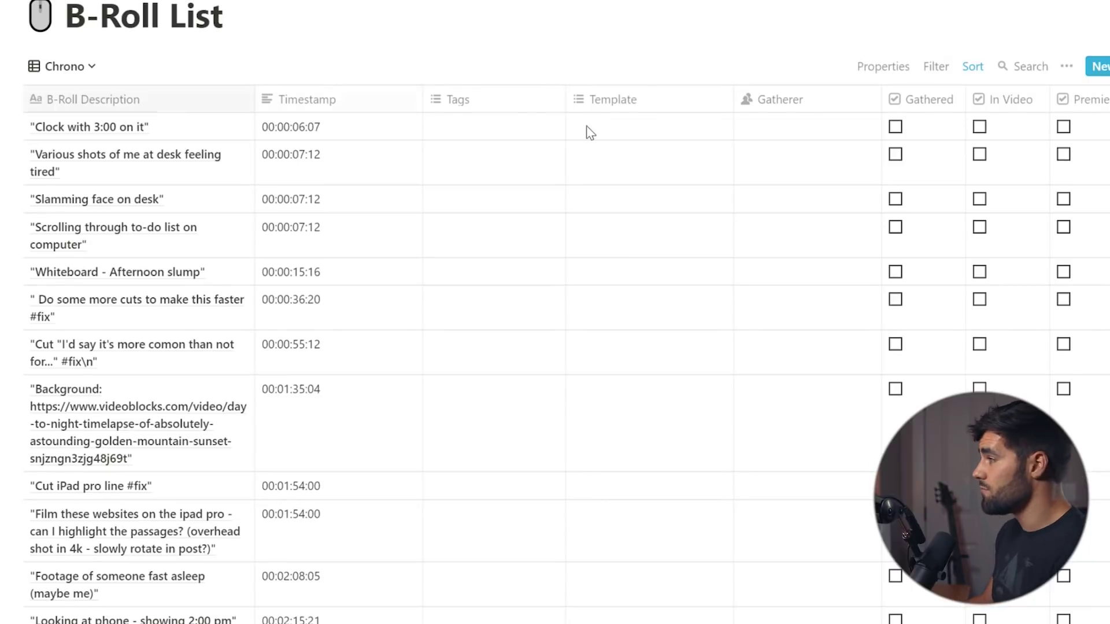
click(451, 126)
click(459, 179)
key(Escape)
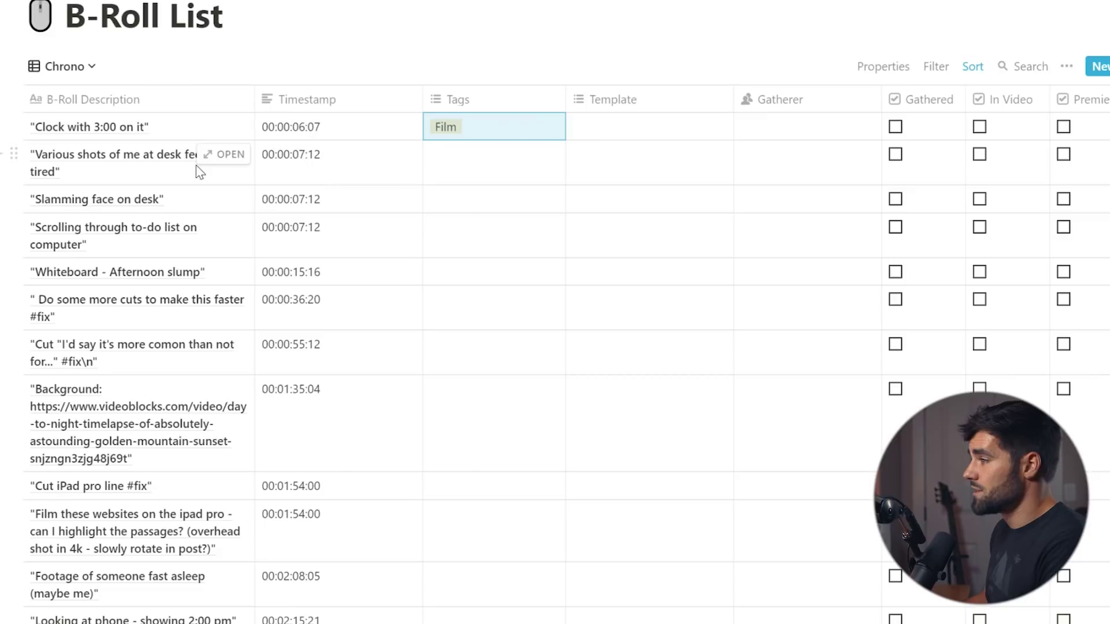
click(497, 165)
click(467, 209)
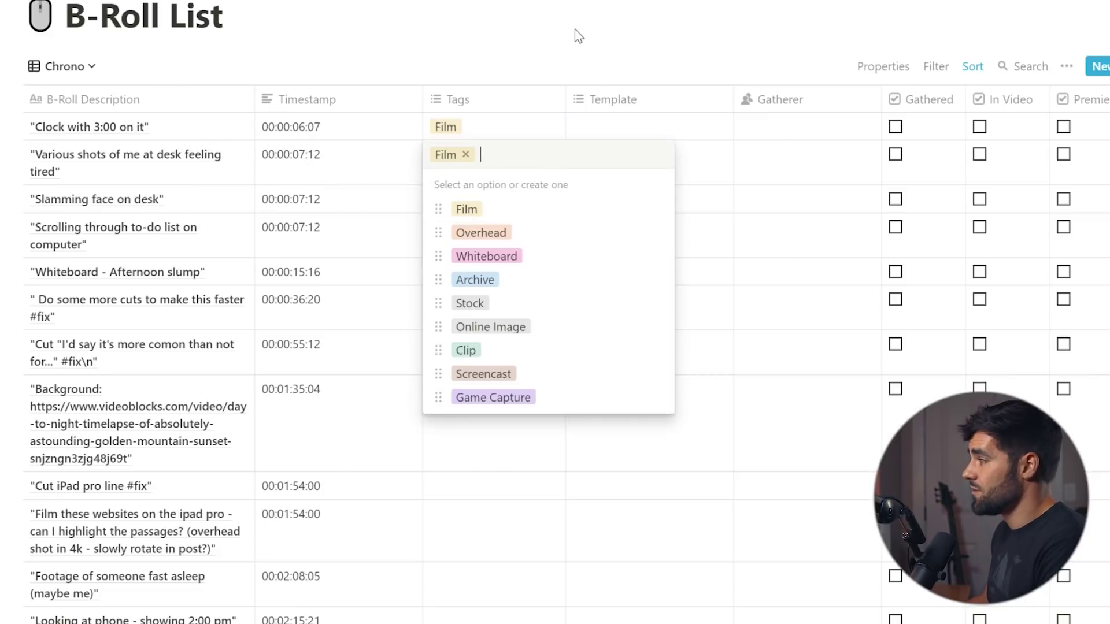
key(Escape)
Step: Tag the videoblocks "Background" entry as Stock and the "Film these websites on the ipad pro" entry as Overhead
scroll(752, 92, down, 5)
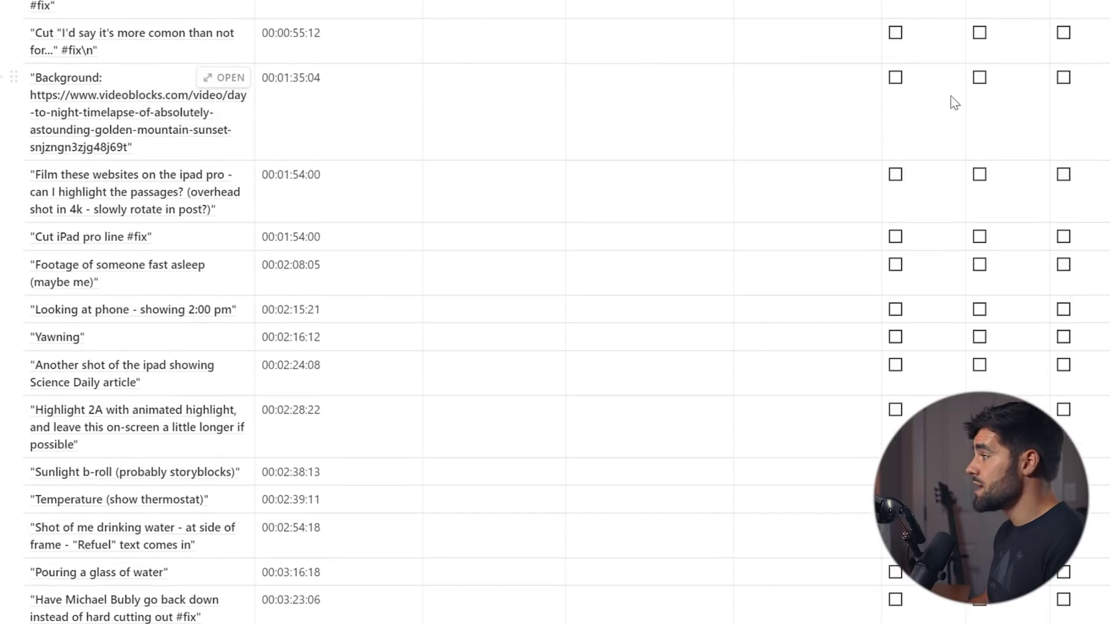
click(469, 89)
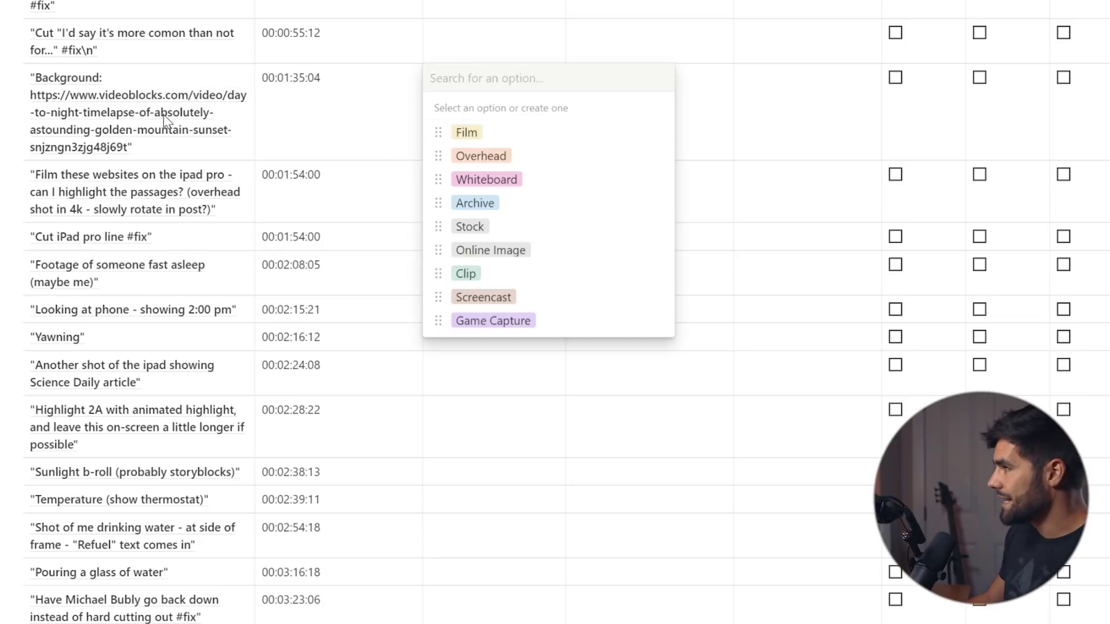
click(471, 229)
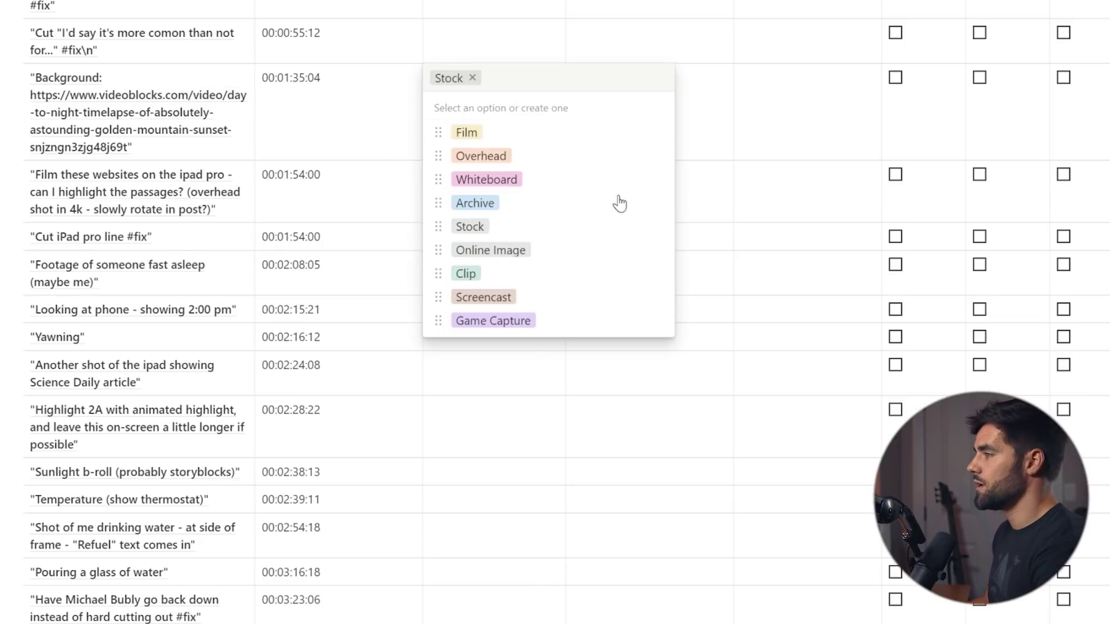
click(383, 224)
click(471, 221)
click(474, 286)
click(760, 316)
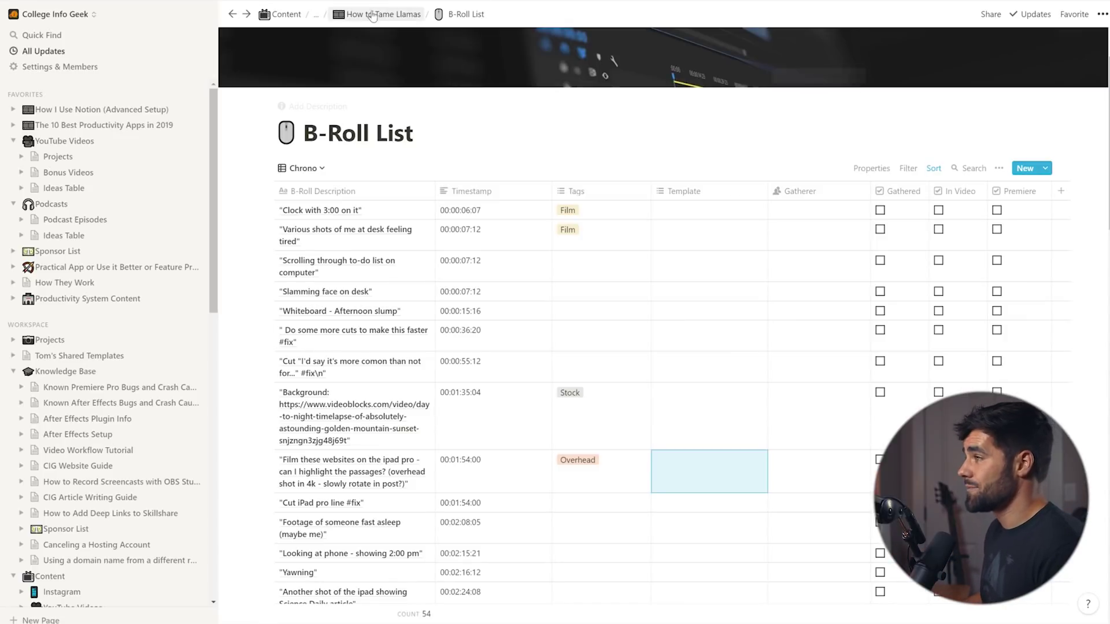
Step: Return to the Projects database and open the How to Beat the Afternoon Slump project as a full page
click(317, 17)
click(322, 50)
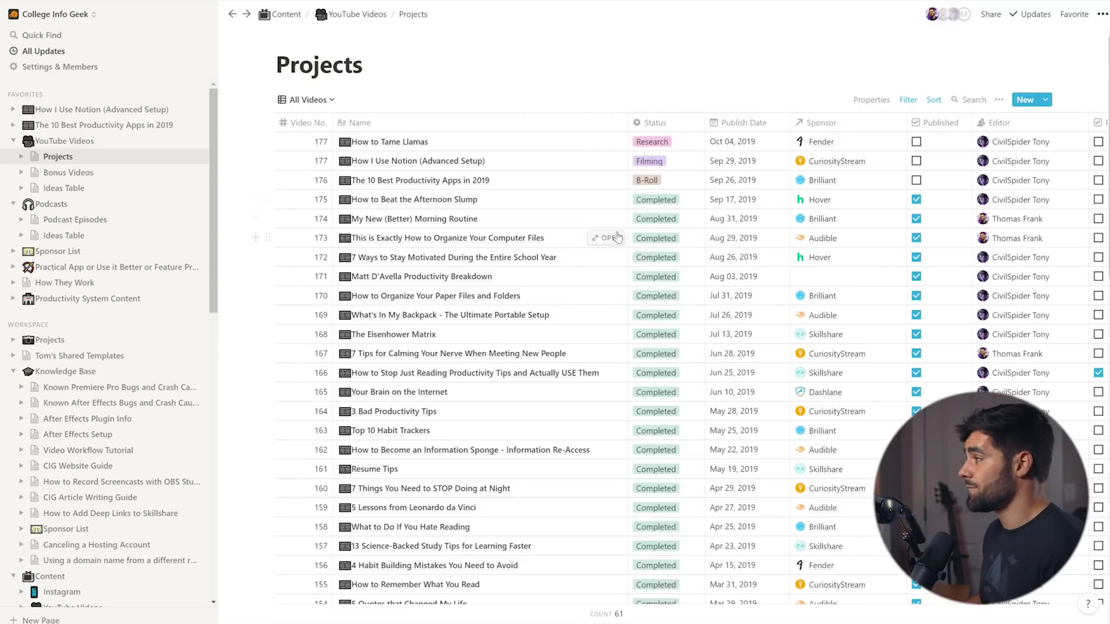
click(606, 199)
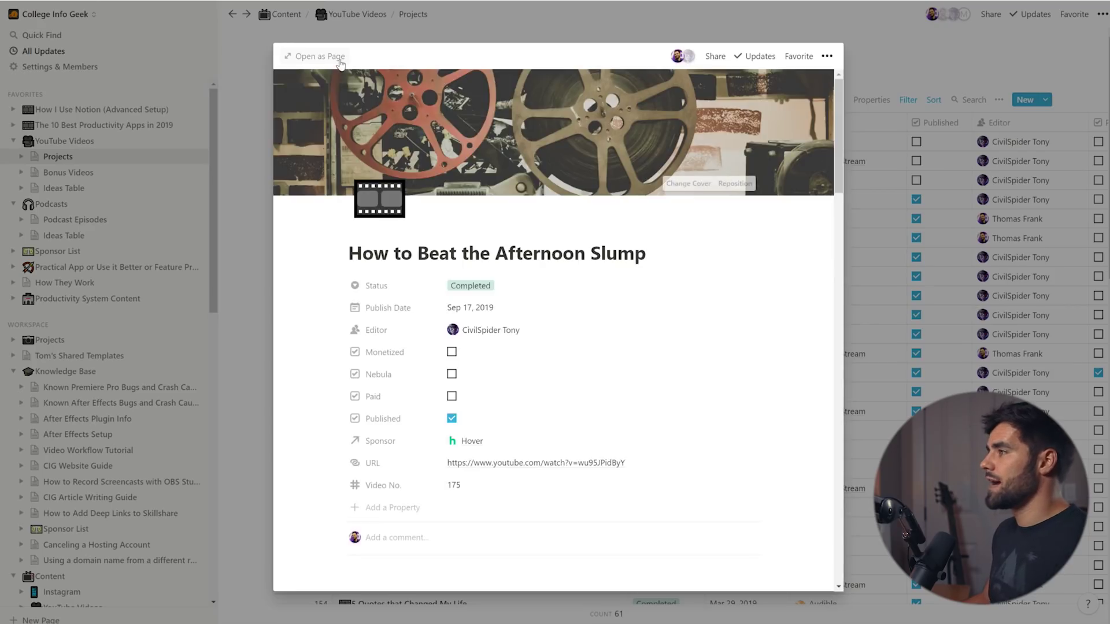
click(315, 56)
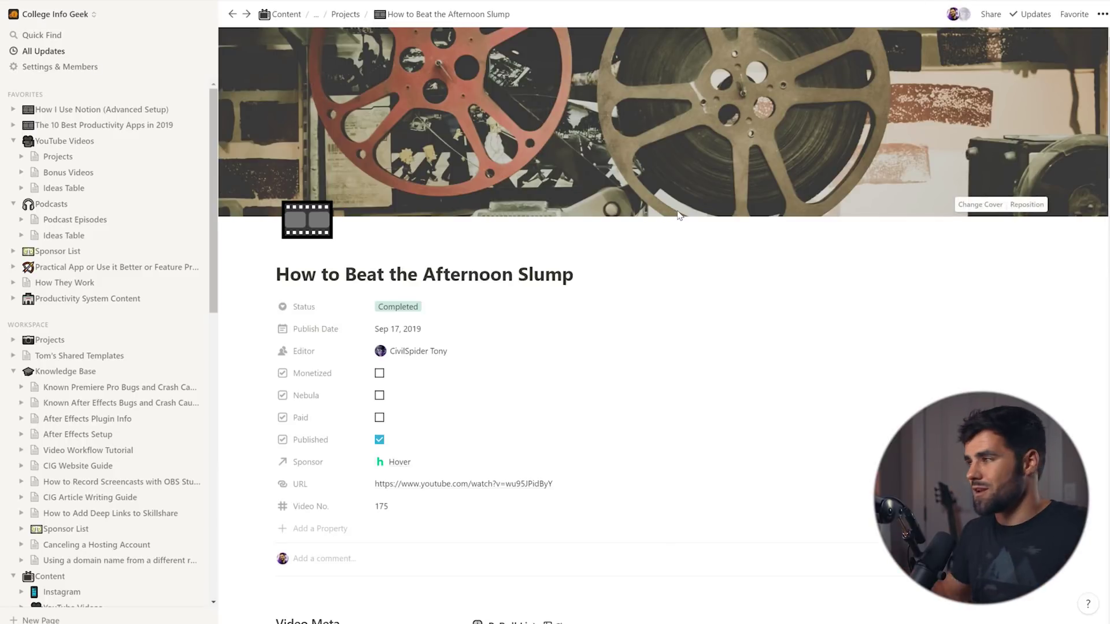
Step: Switch this project's B-Roll List to the Gather view and look through the entries' tags and filming locations
scroll(882, 250, down, 7)
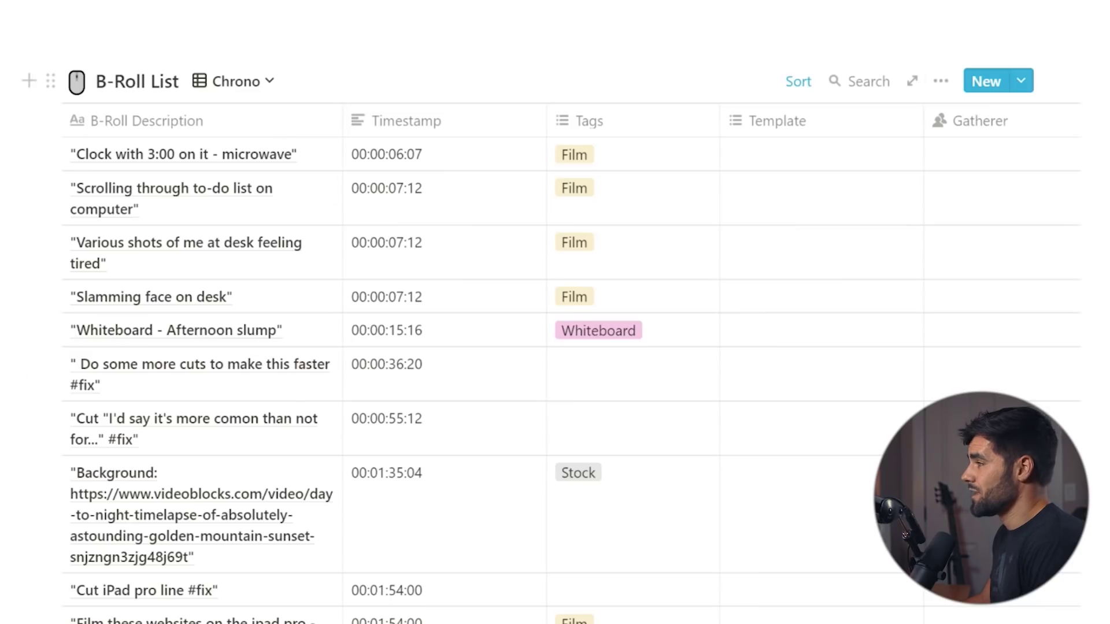
click(234, 86)
click(218, 181)
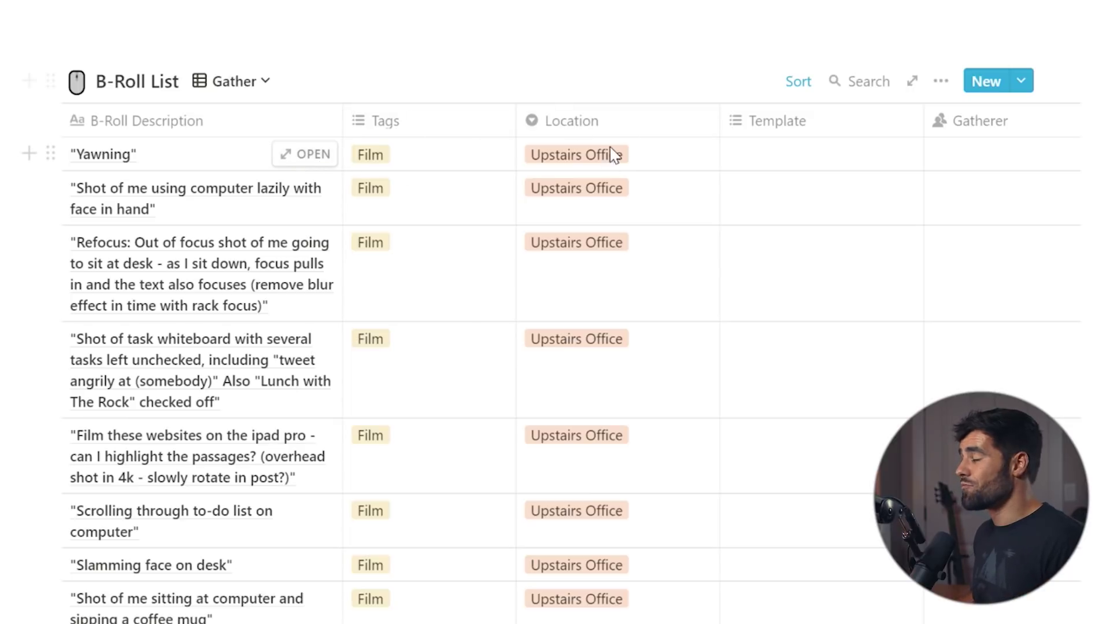
scroll(1011, 260, down, 4)
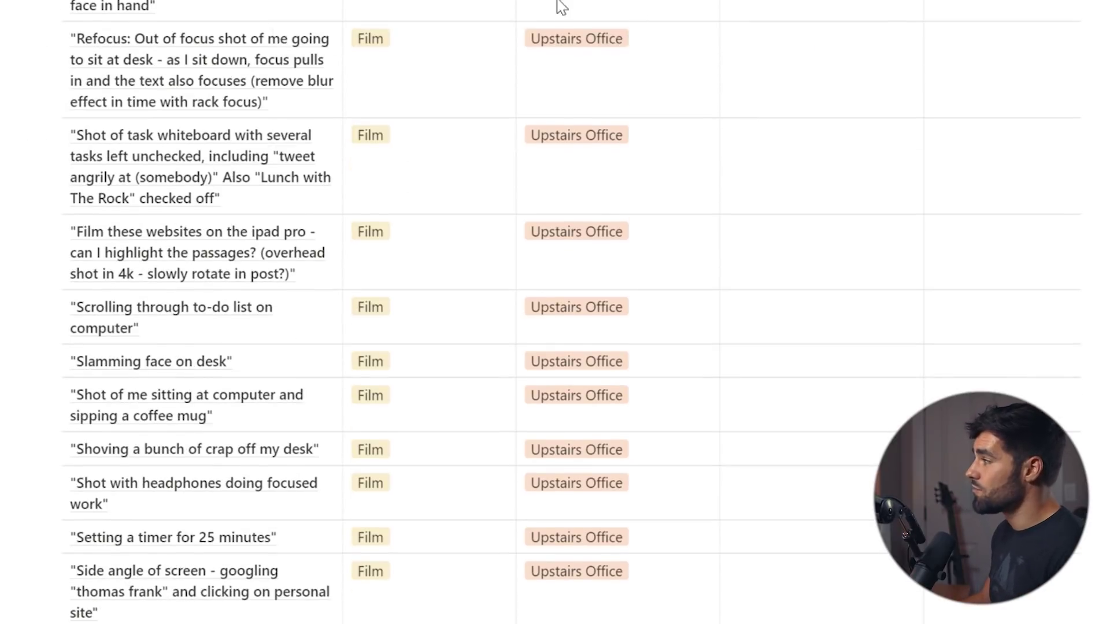
scroll(563, 124, down, 15)
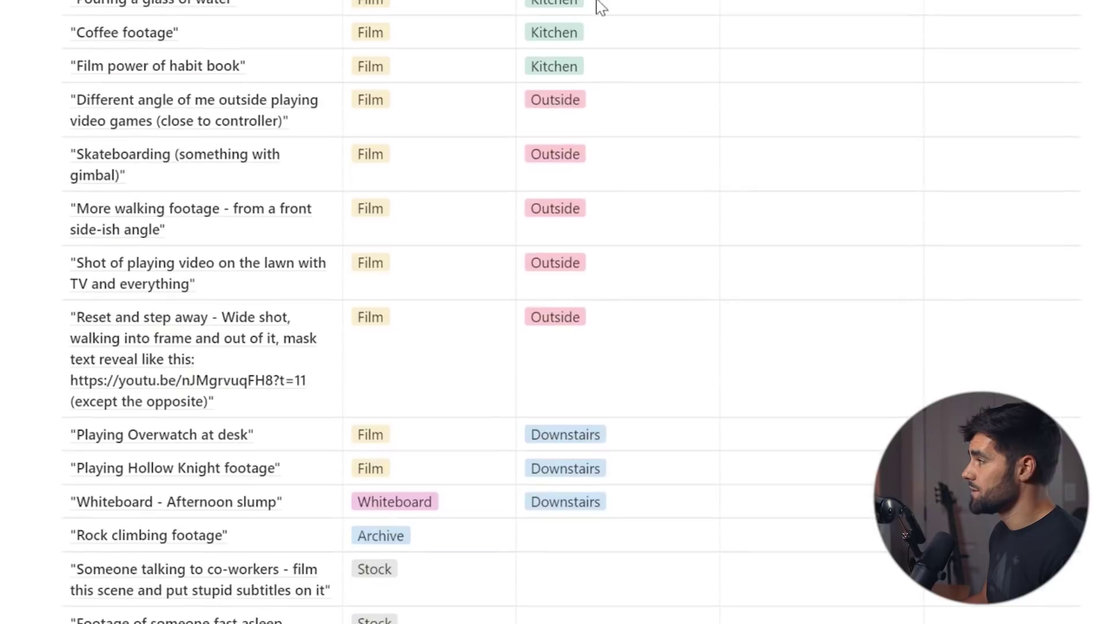
scroll(231, 435, up, 3)
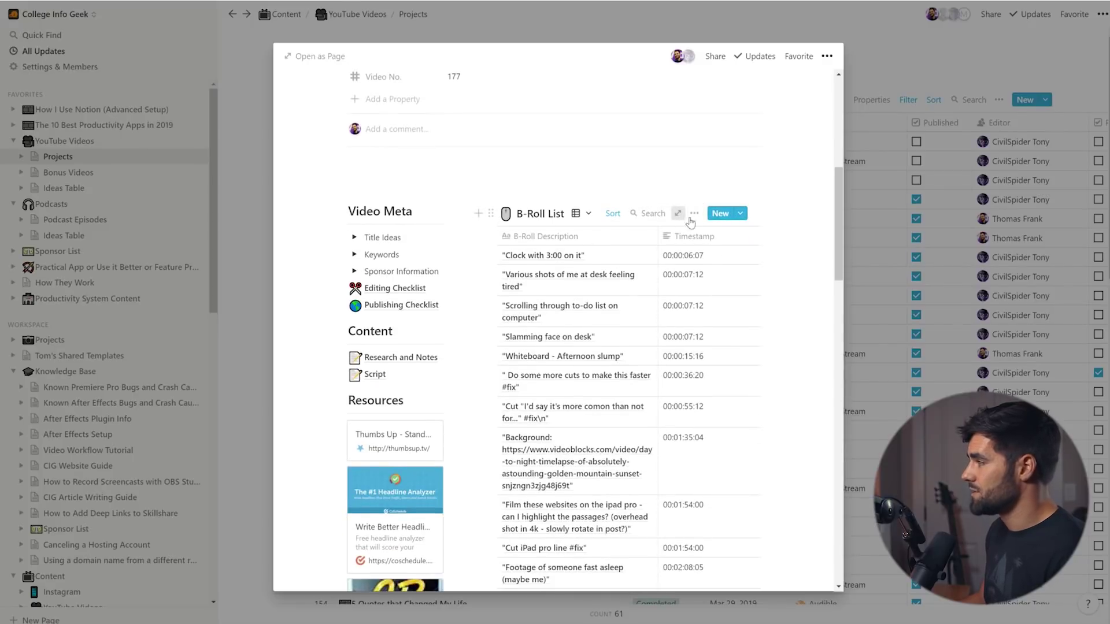
Step: Open the How to Tame Llamas B-Roll List in full and assign the first listed person as Gatherer for both Film-tagged entries
click(678, 215)
scroll(827, 332, down, 4)
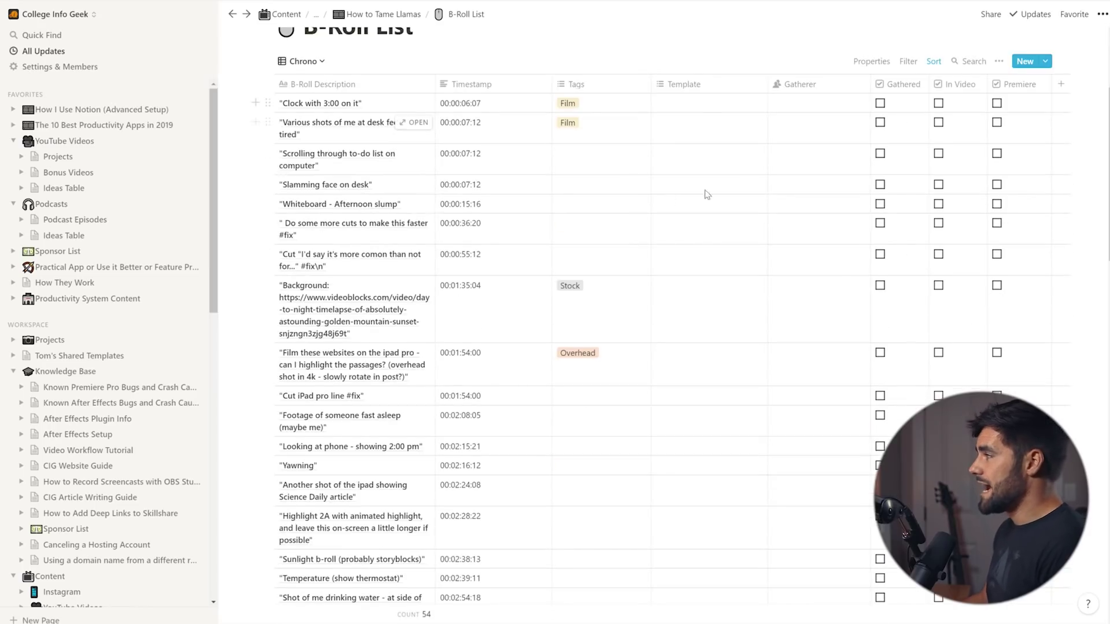
click(820, 108)
click(821, 144)
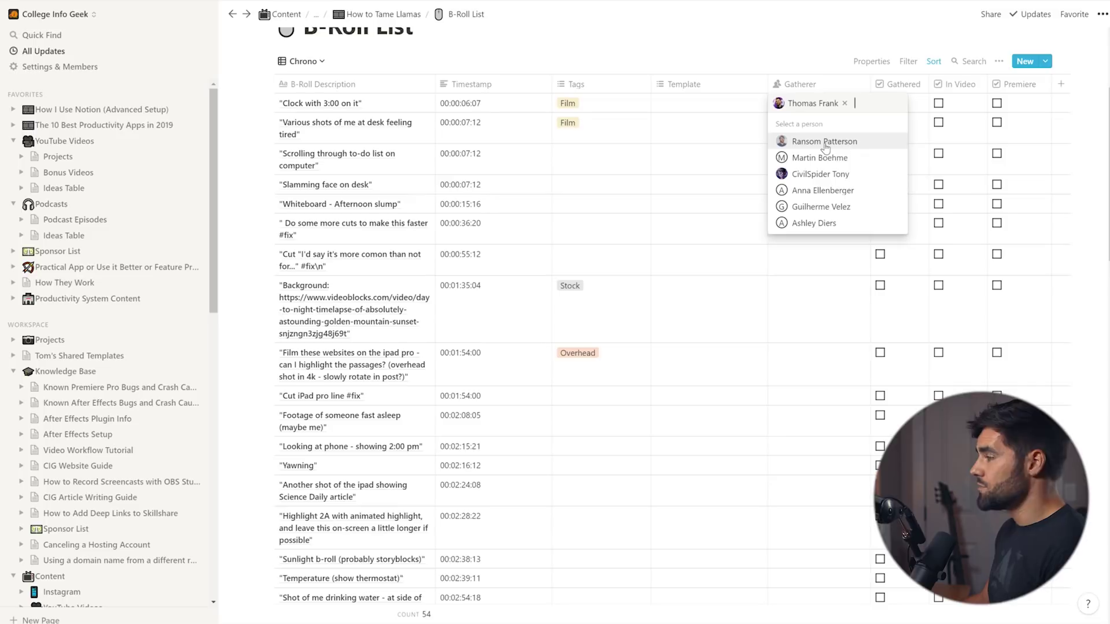
key(Escape)
click(810, 126)
click(813, 161)
key(Escape)
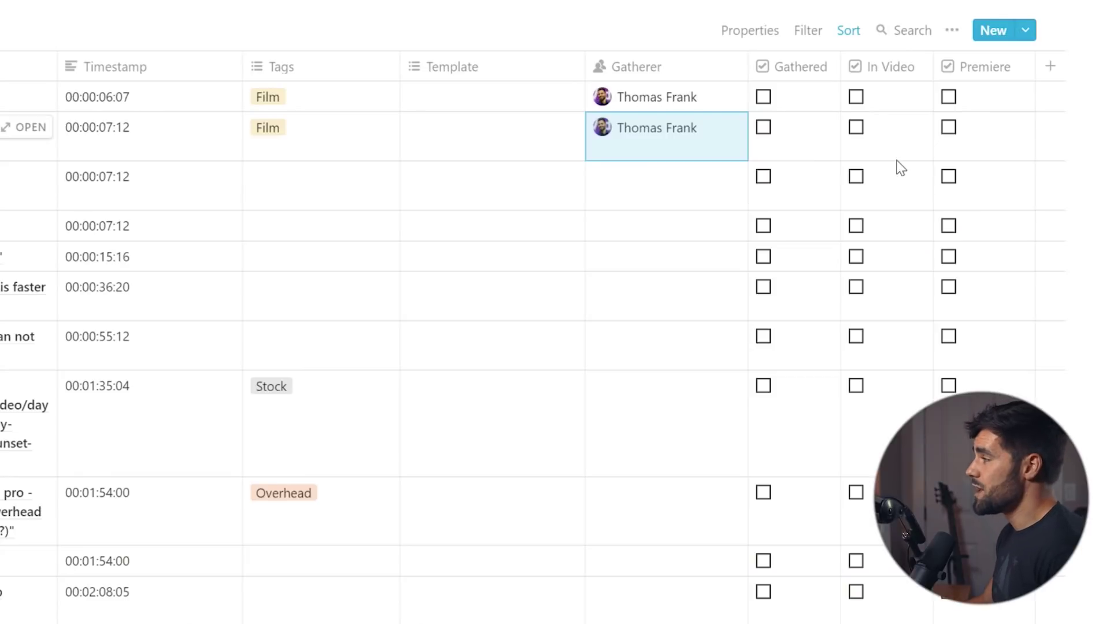
Step: Mark both Film-tagged entries as Premiere in the B-Roll List
click(948, 96)
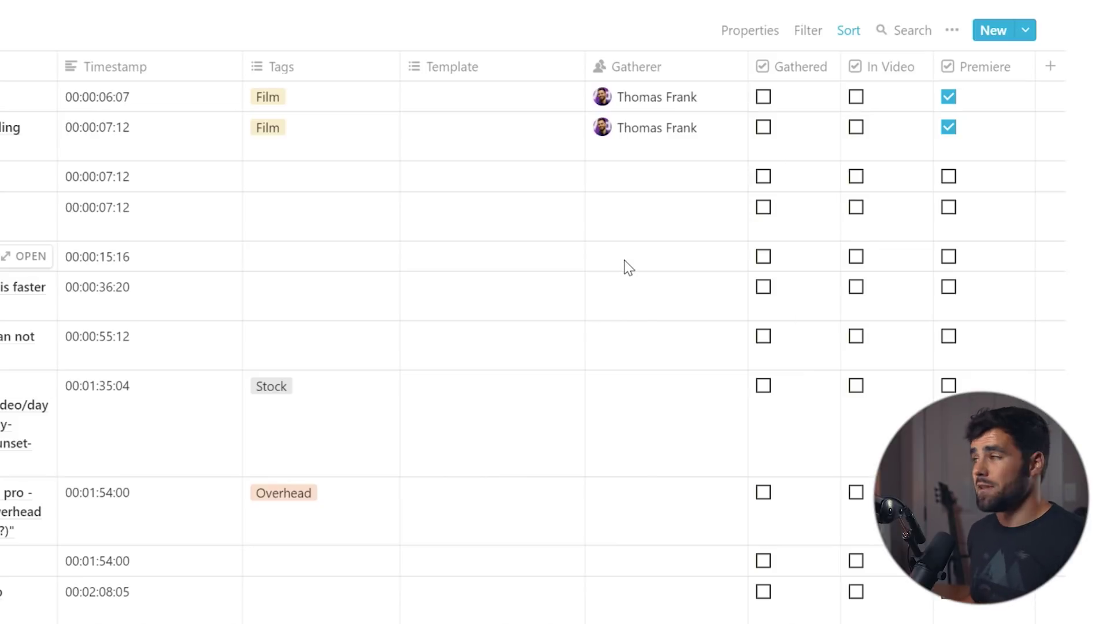
scroll(616, 306, up, 3)
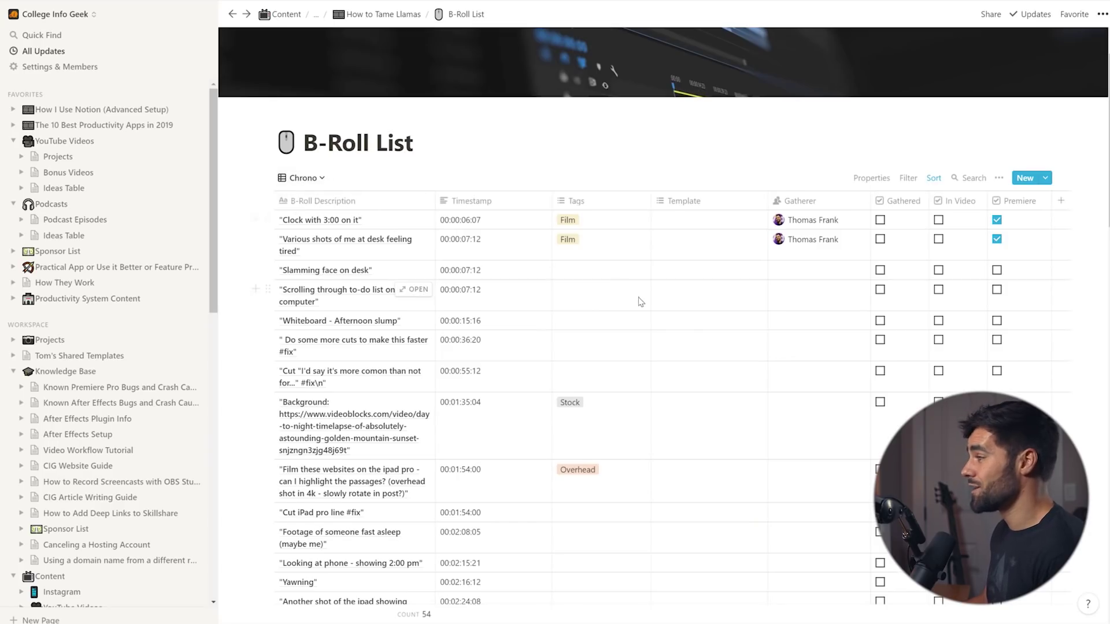
scroll(640, 301, down, 1)
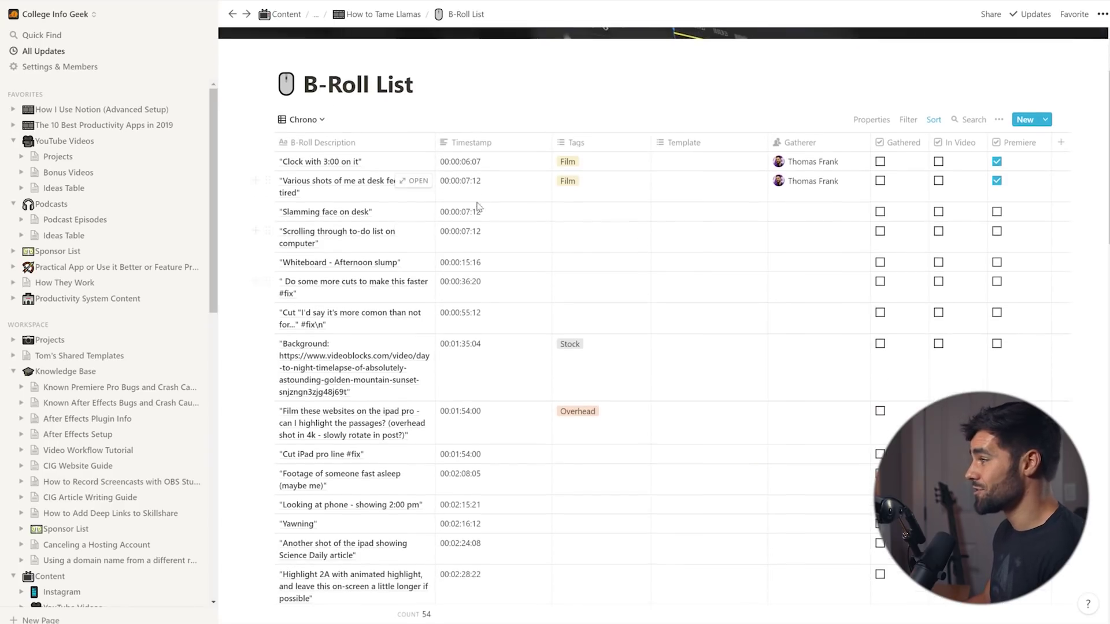
Step: View the B-Roll List in the Gather view, and check the filter rule of the Fixes view
click(320, 123)
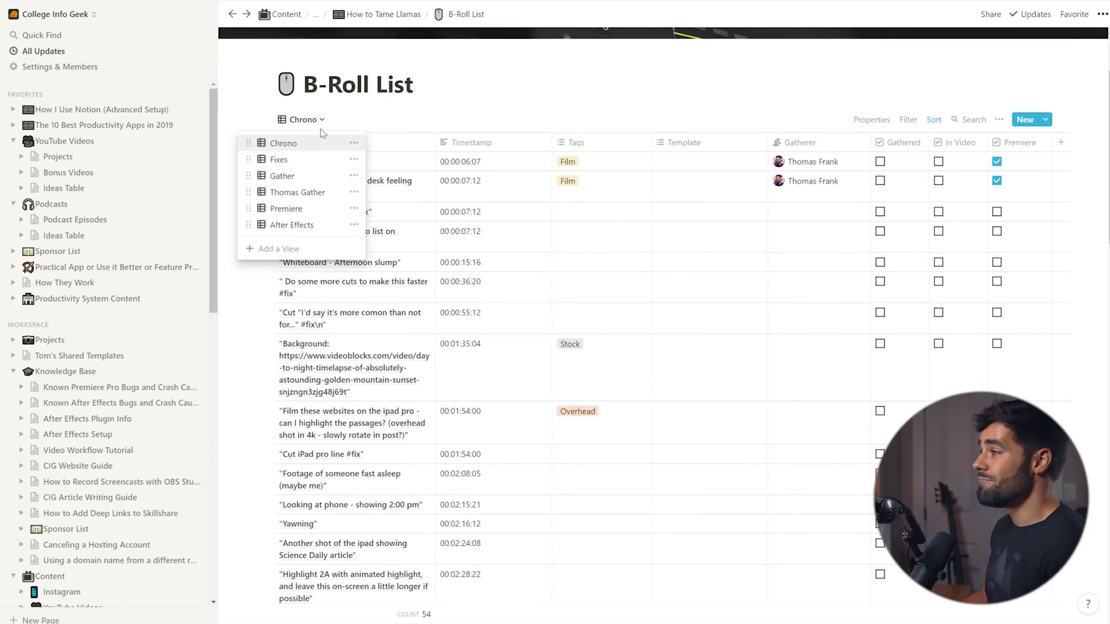
click(289, 176)
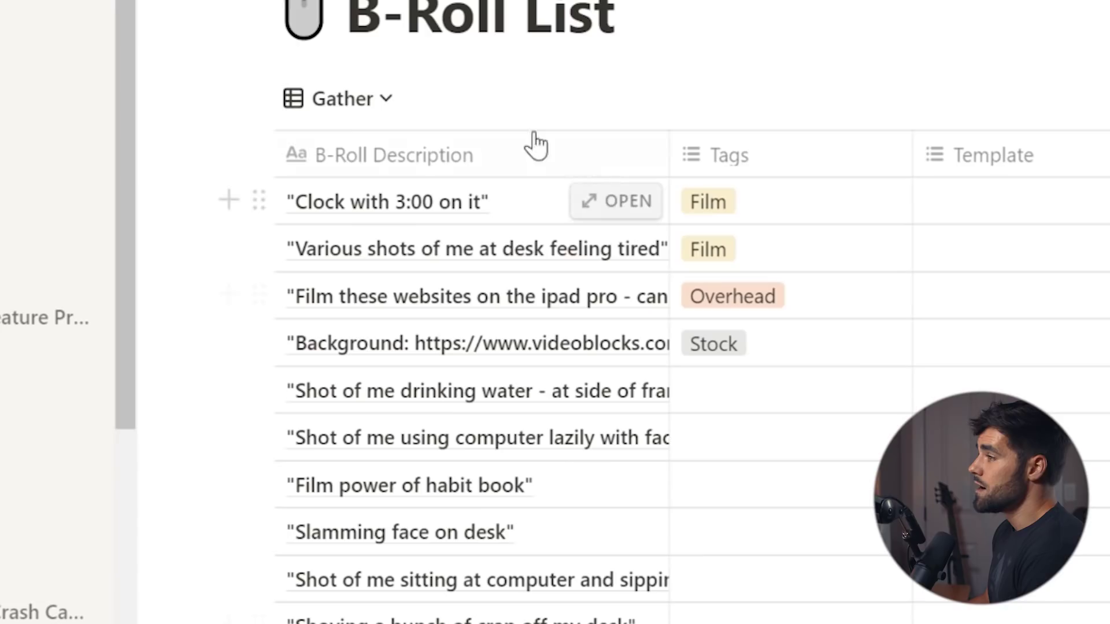
click(221, 57)
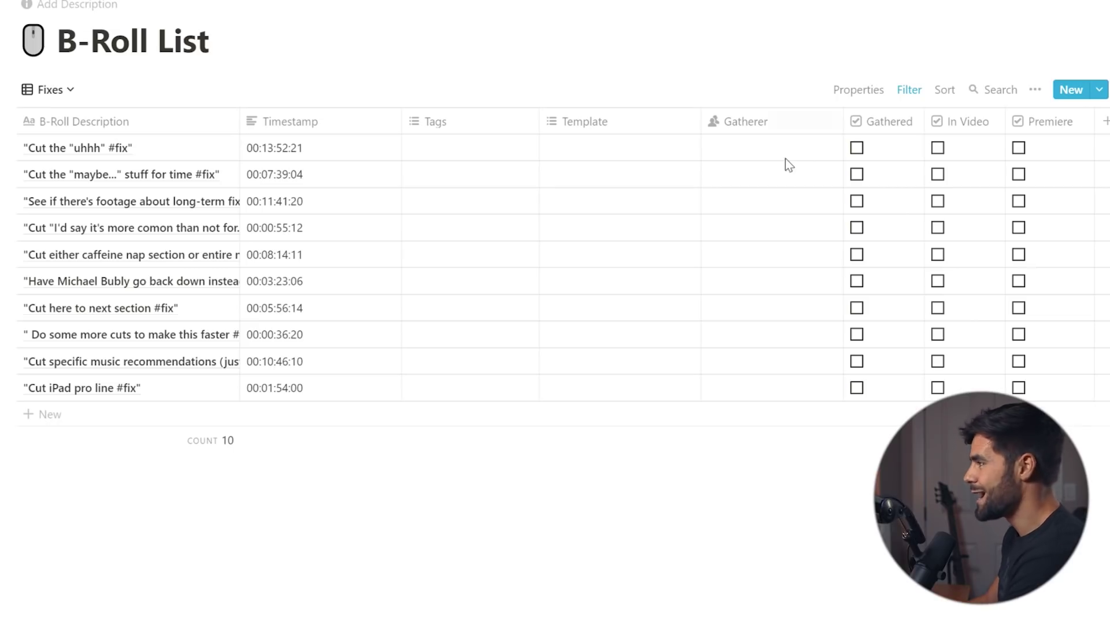
click(912, 91)
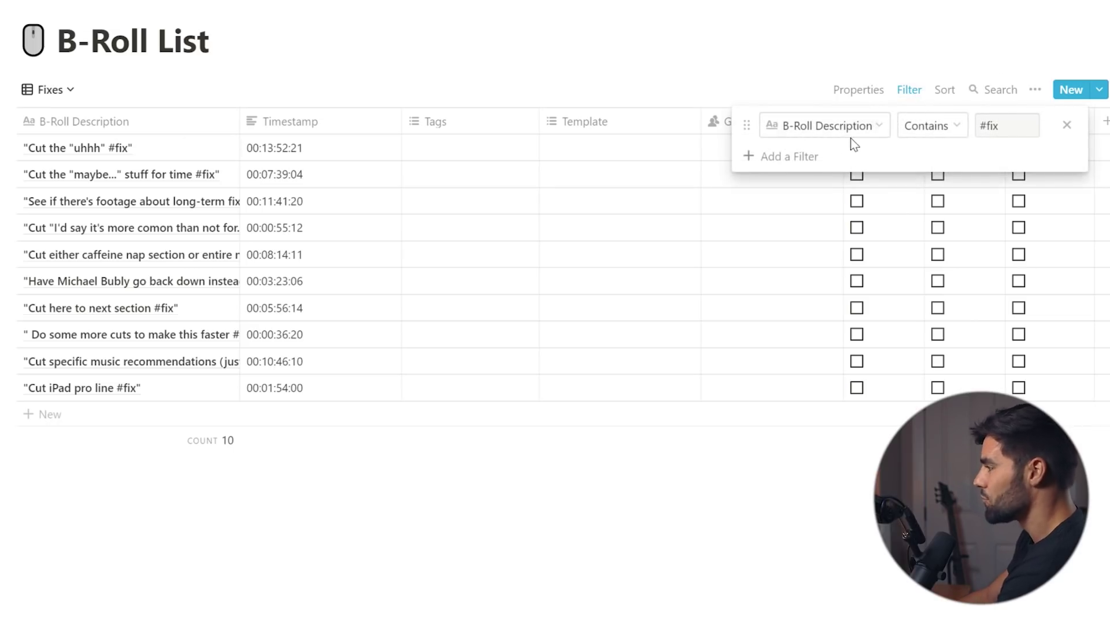
click(842, 538)
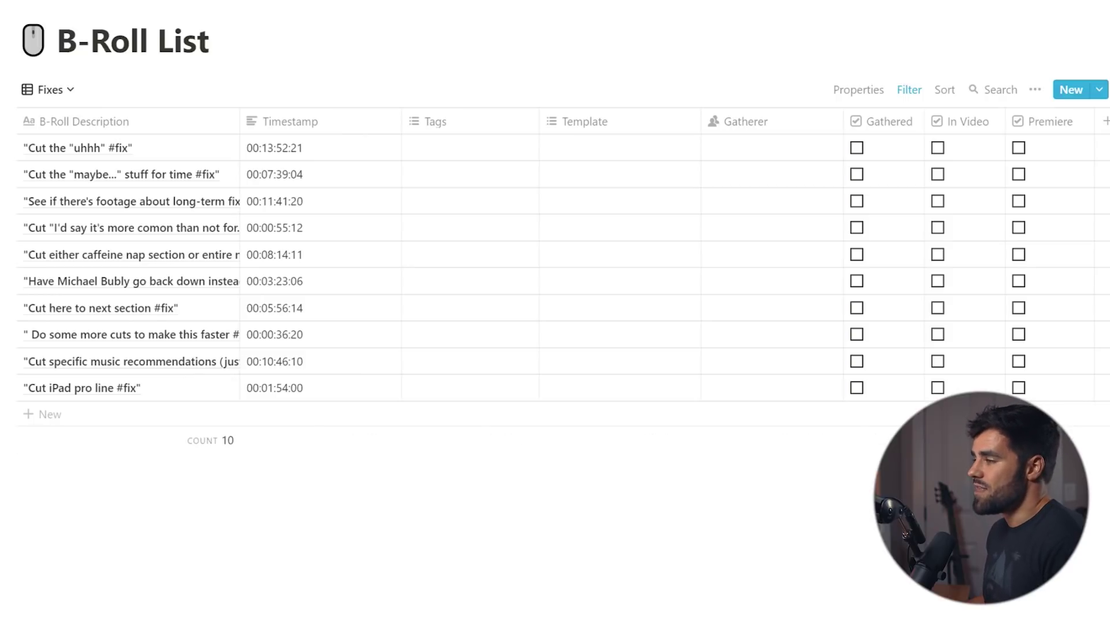
Step: View the B-Roll List's Premiere view, and check the filter rule of the After Effects view
click(54, 90)
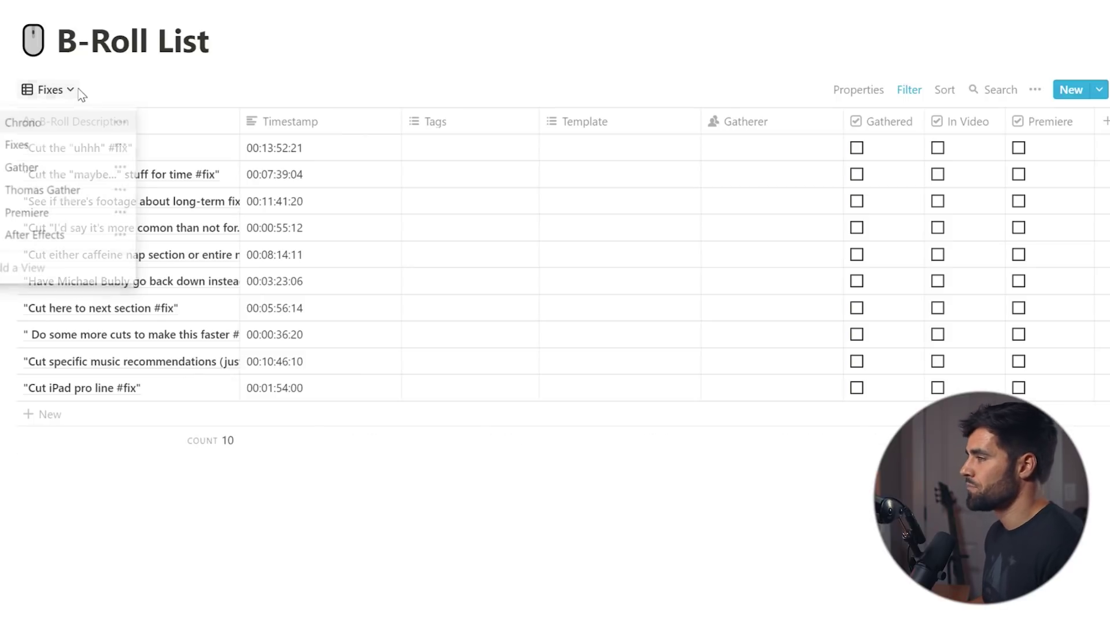
click(49, 215)
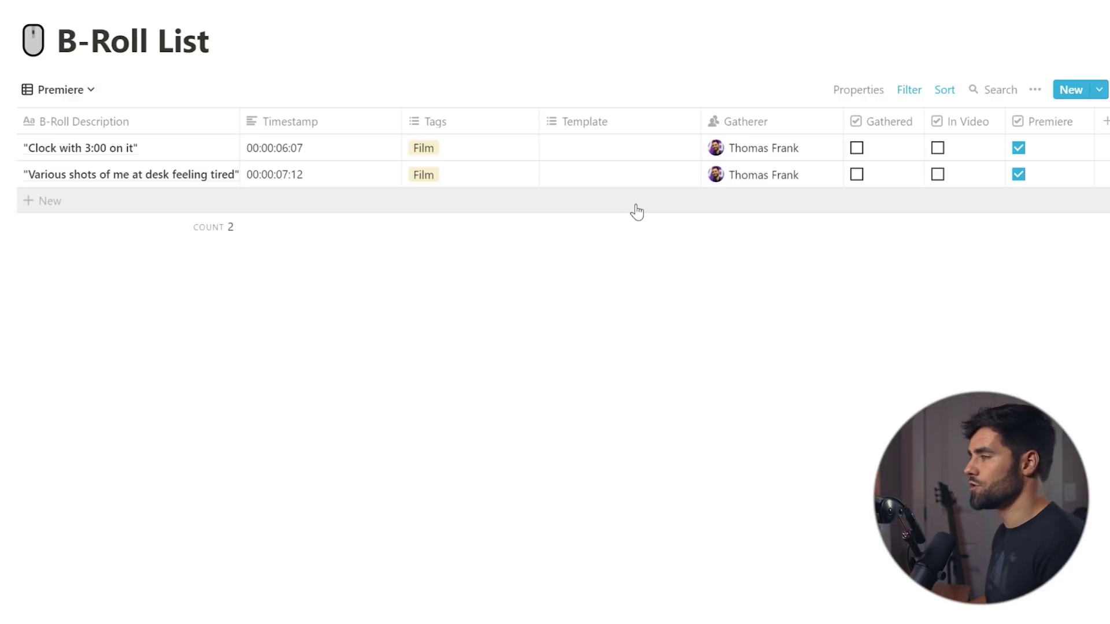
click(78, 91)
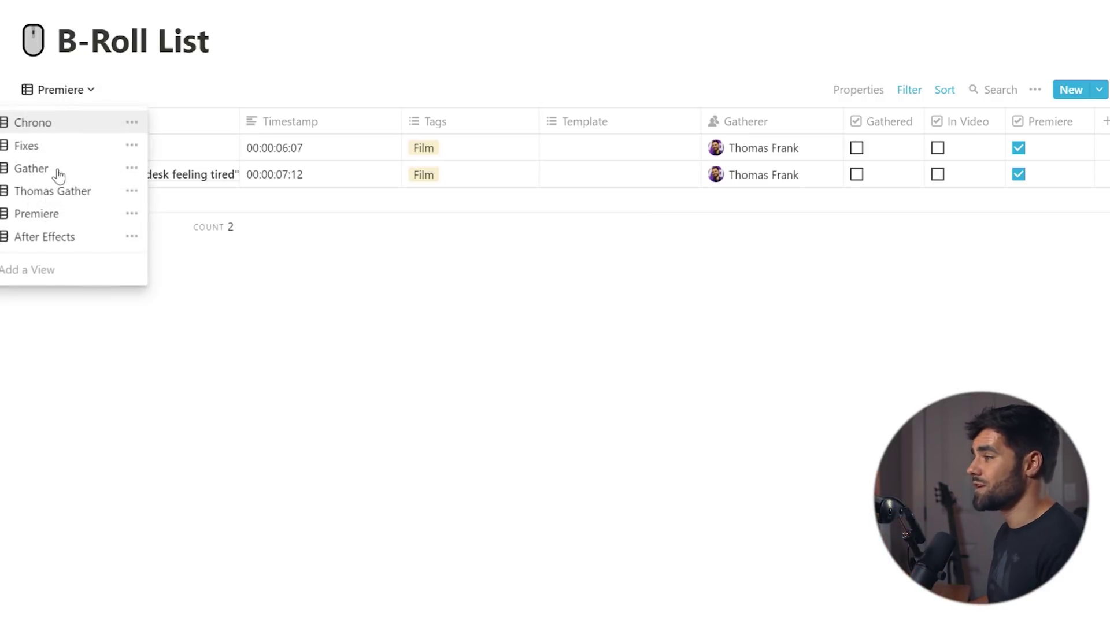
click(51, 237)
click(905, 93)
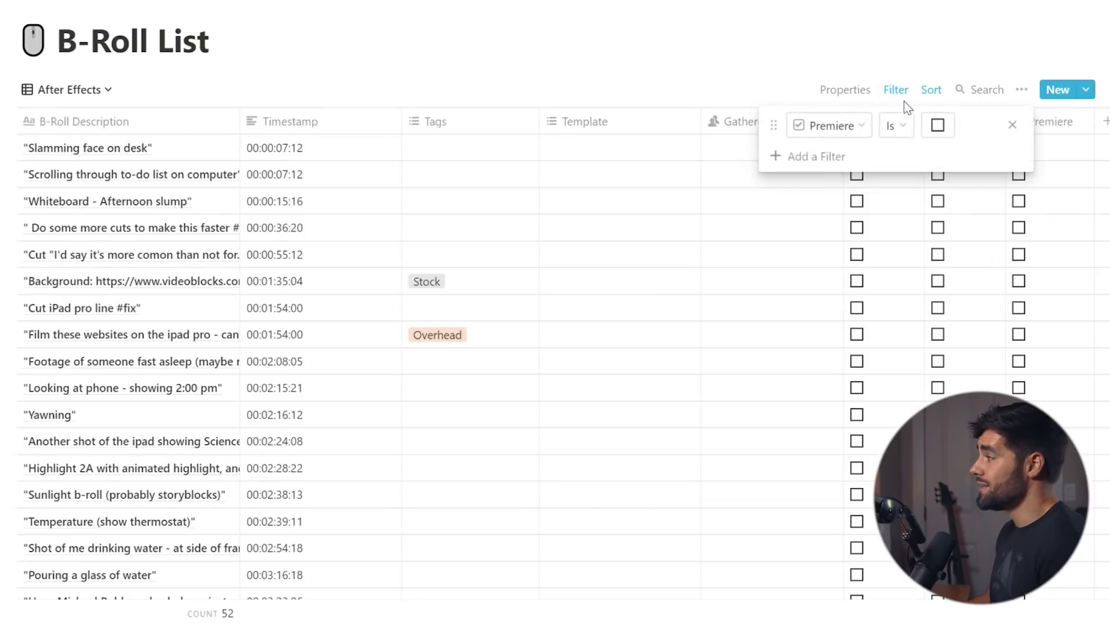
click(567, 55)
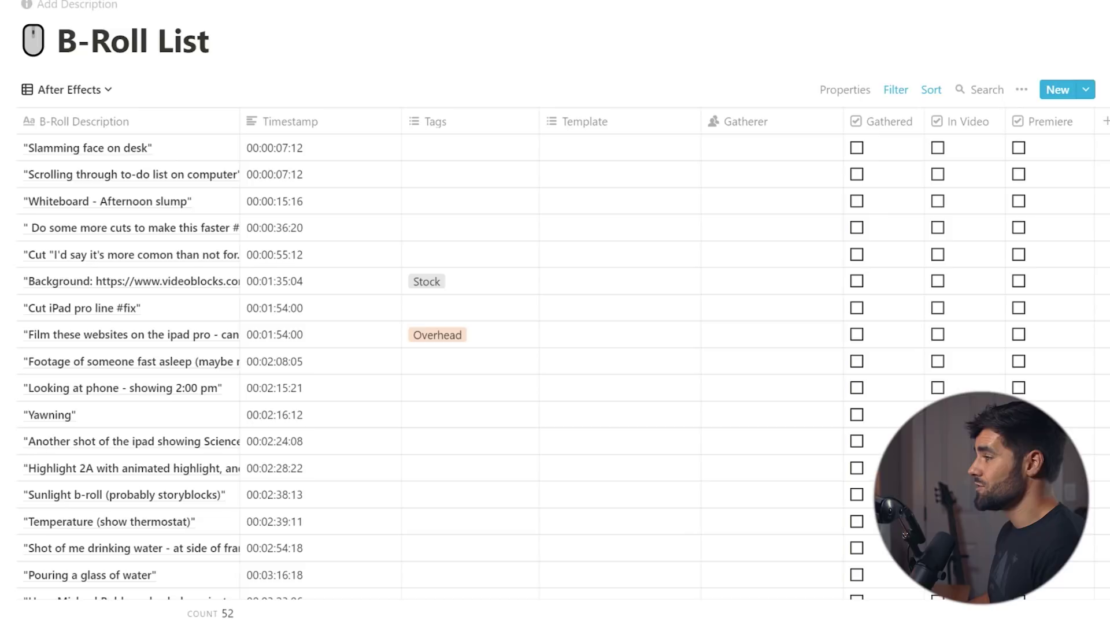
Step: Look over the After Effects view's entries and return to the How to Tame Llamas project page
scroll(578, 370, down, 2)
scroll(628, 389, up, 2)
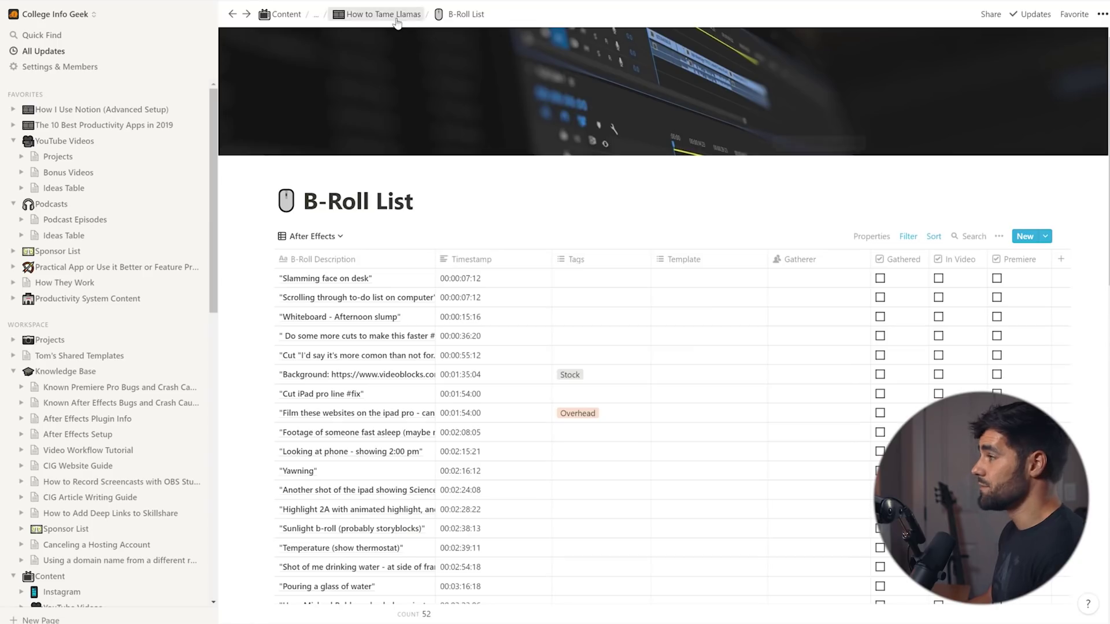
click(376, 16)
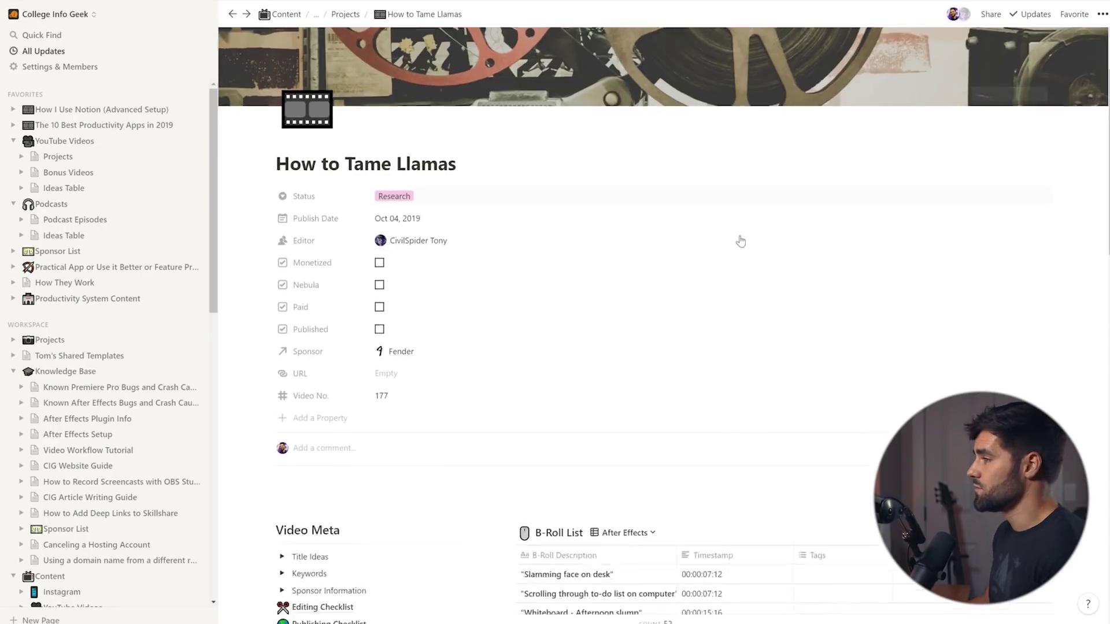
Step: Look over the How to Tame Llamas page and its B-Roll List, and return to the Projects database
scroll(740, 242, down, 15)
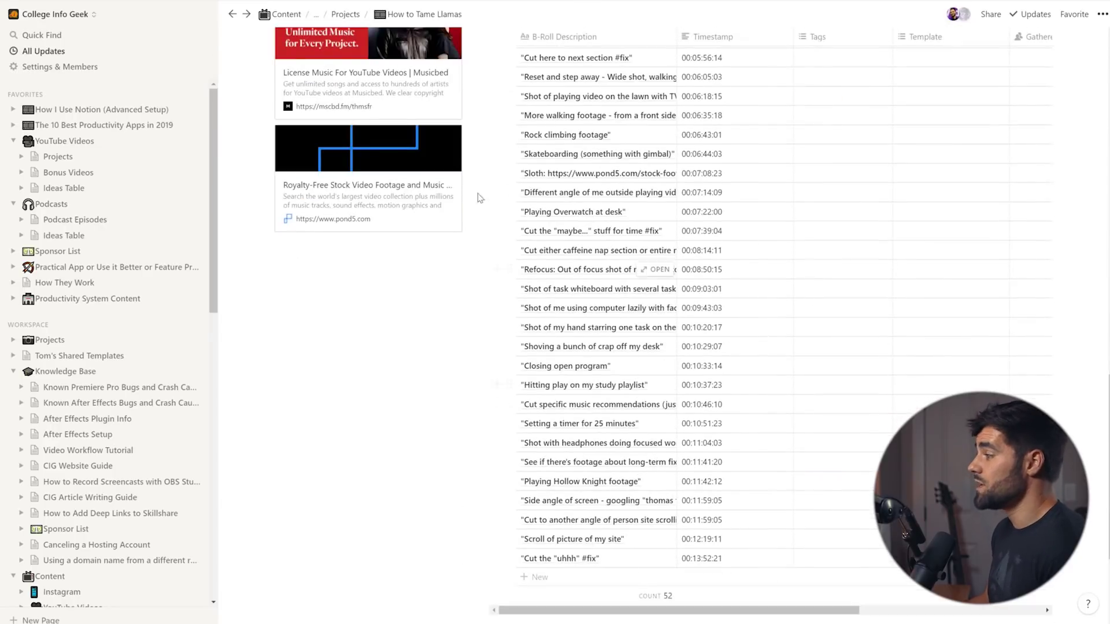
scroll(478, 198, up, 15)
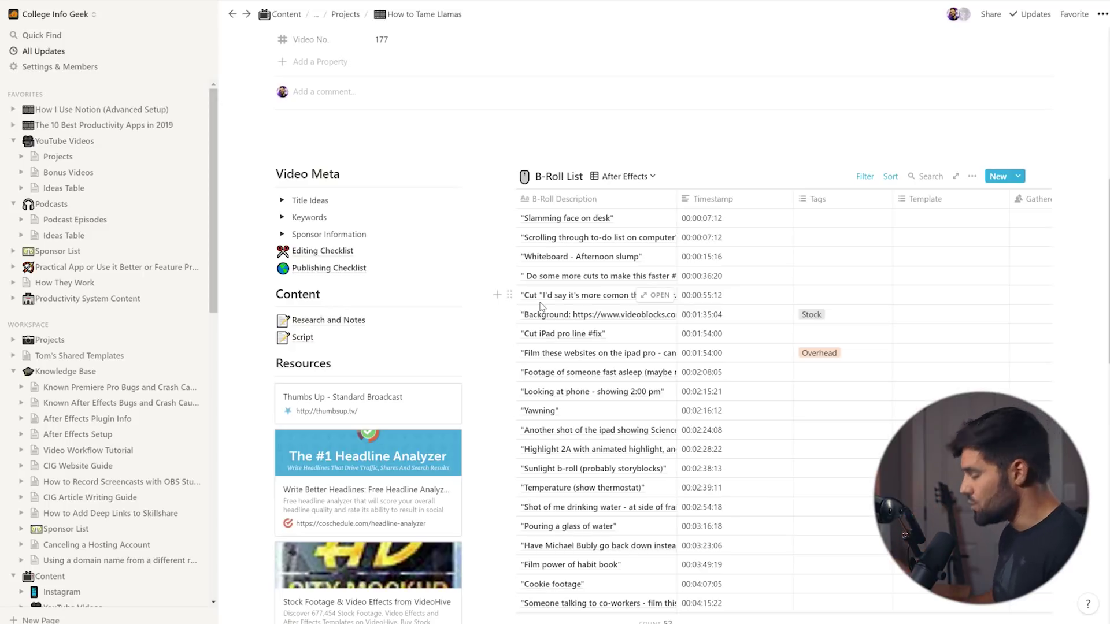
scroll(534, 306, up, 8)
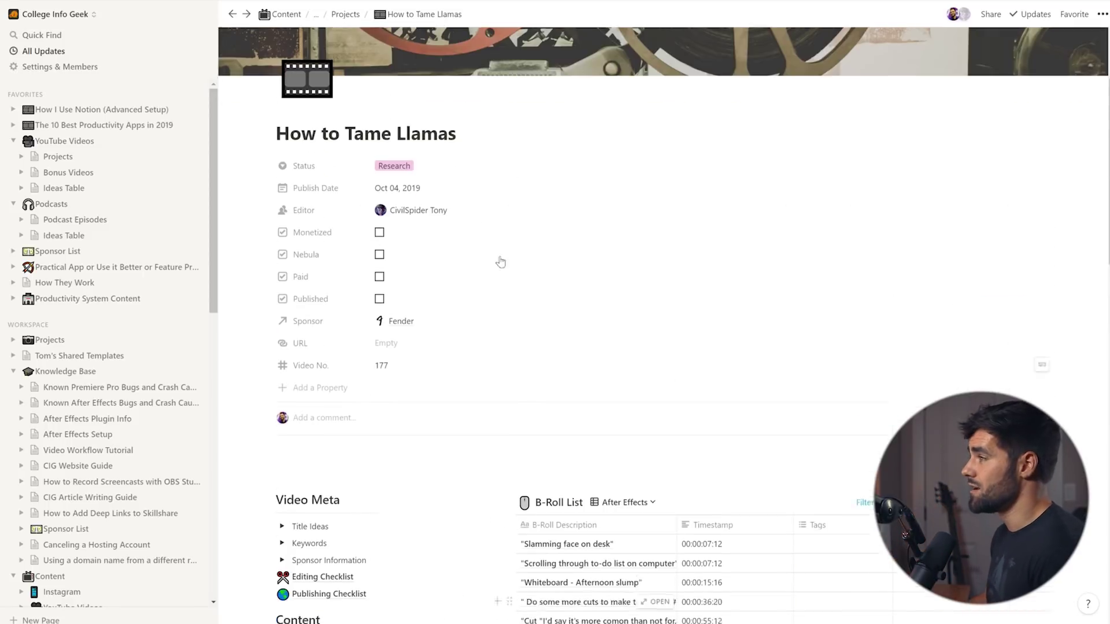
click(345, 14)
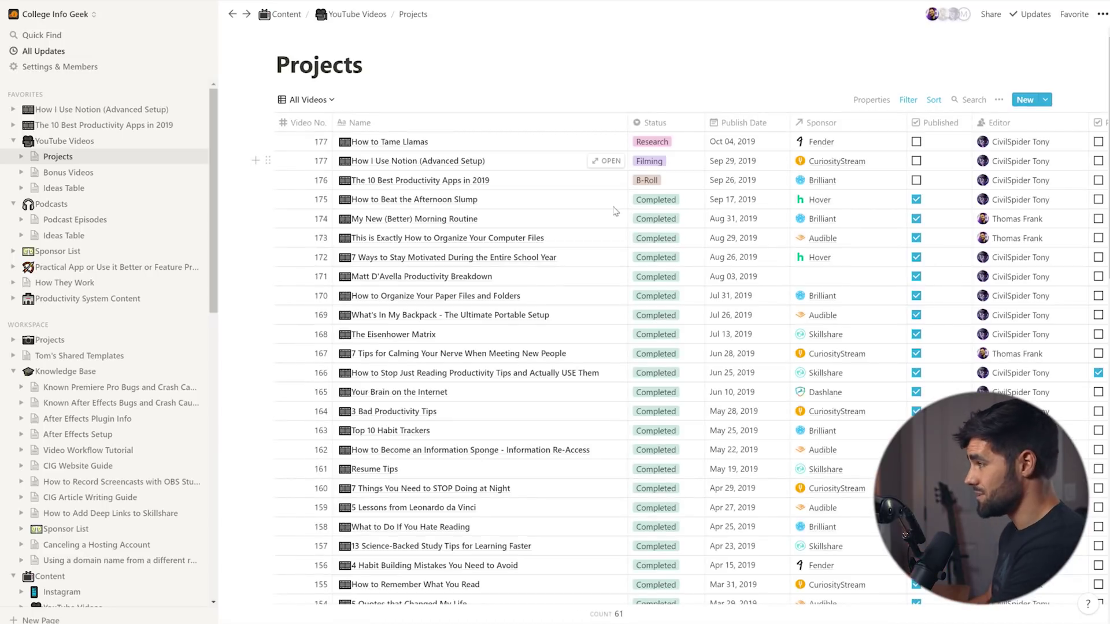
Step: Check which templates are available for new entries in the Projects database
click(998, 99)
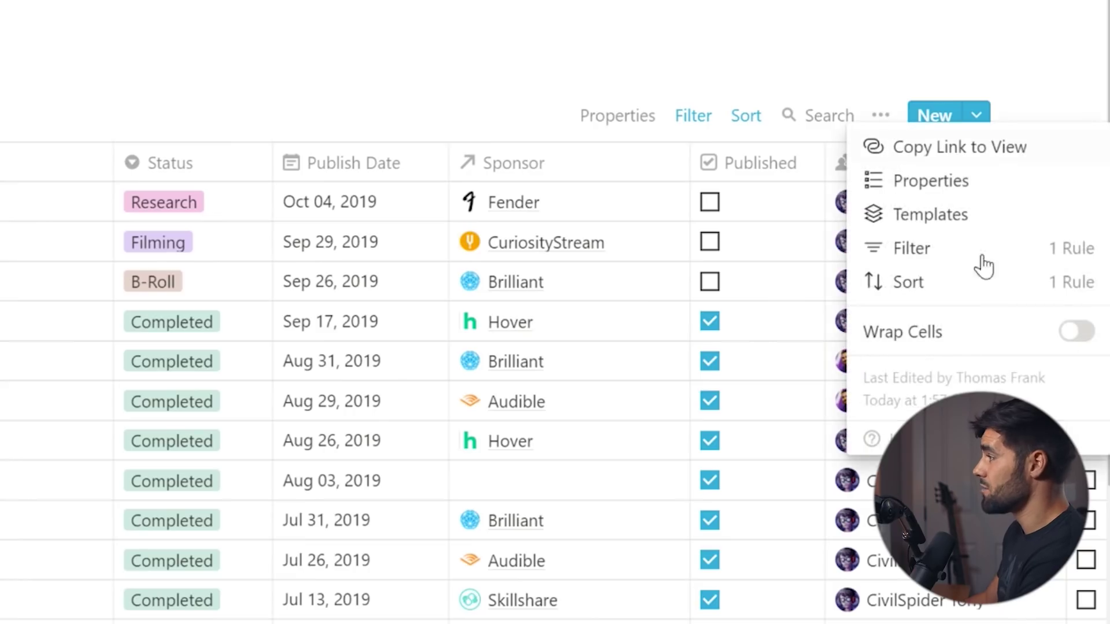
click(1033, 151)
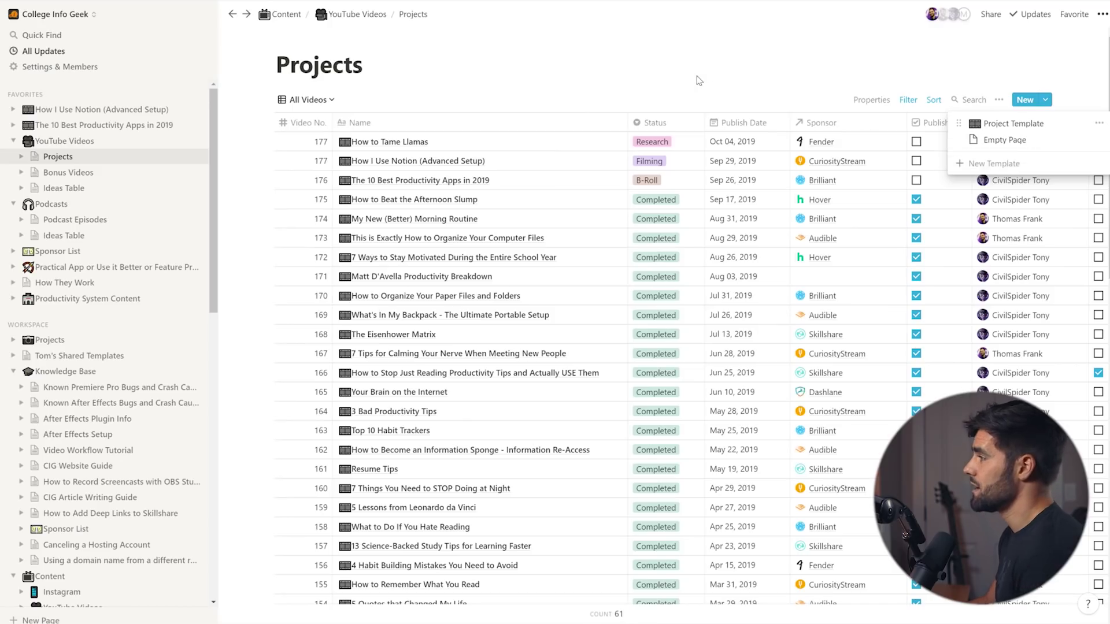
key(Escape)
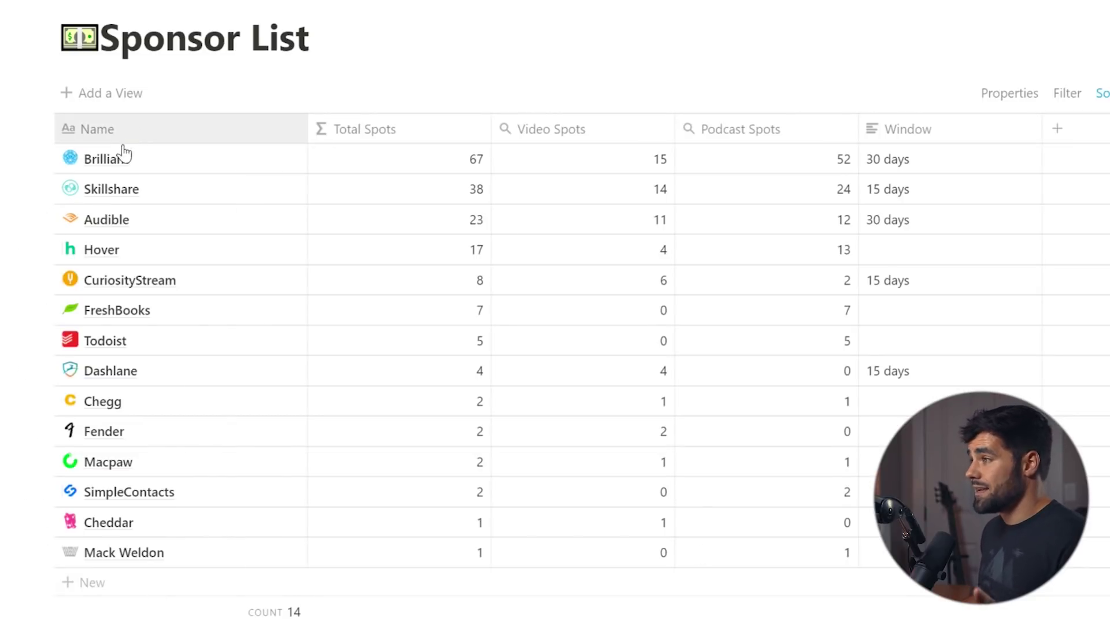
Step: Open the Brilliant entry in the Sponsor List and review its podcast copy, from the YouTube description to the Notion prep doc URL
click(274, 161)
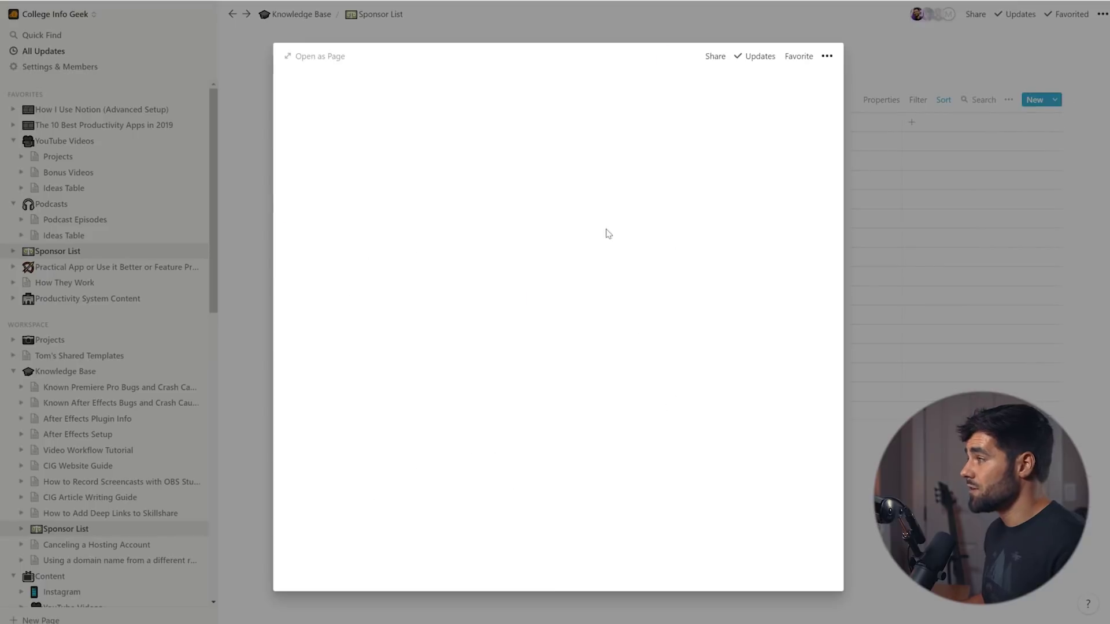
drag(842, 106, 842, 173)
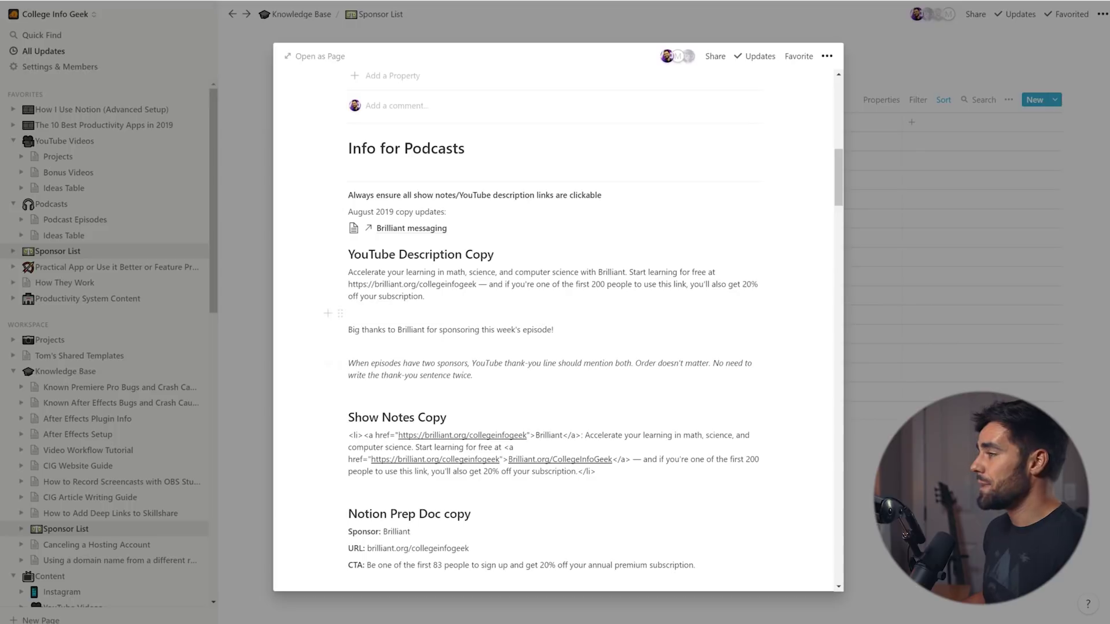
drag(339, 379, 340, 273)
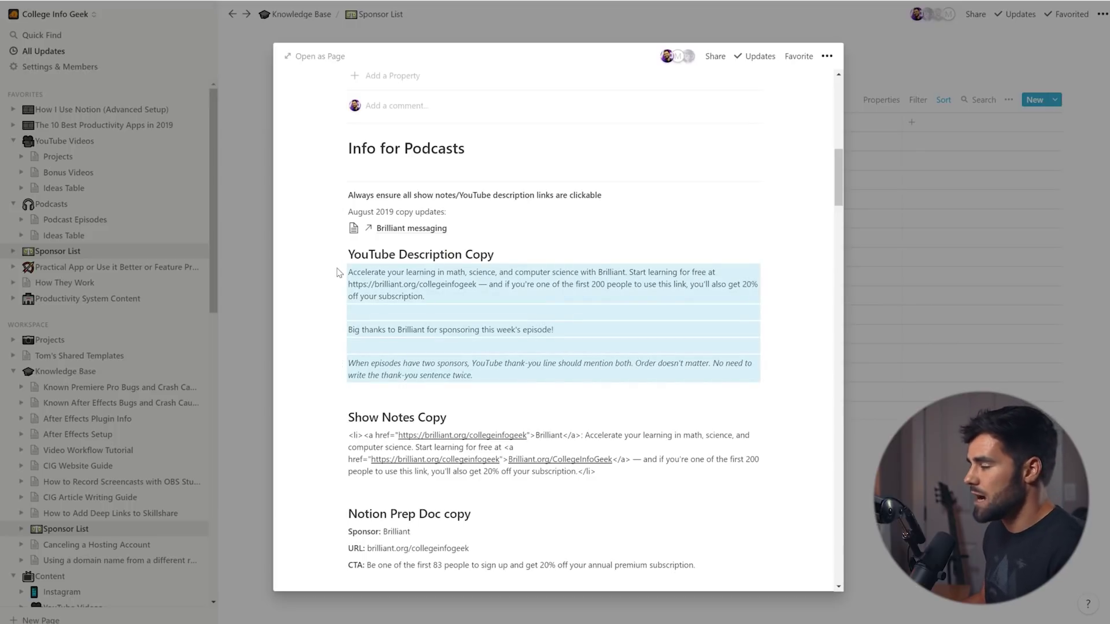
click(485, 347)
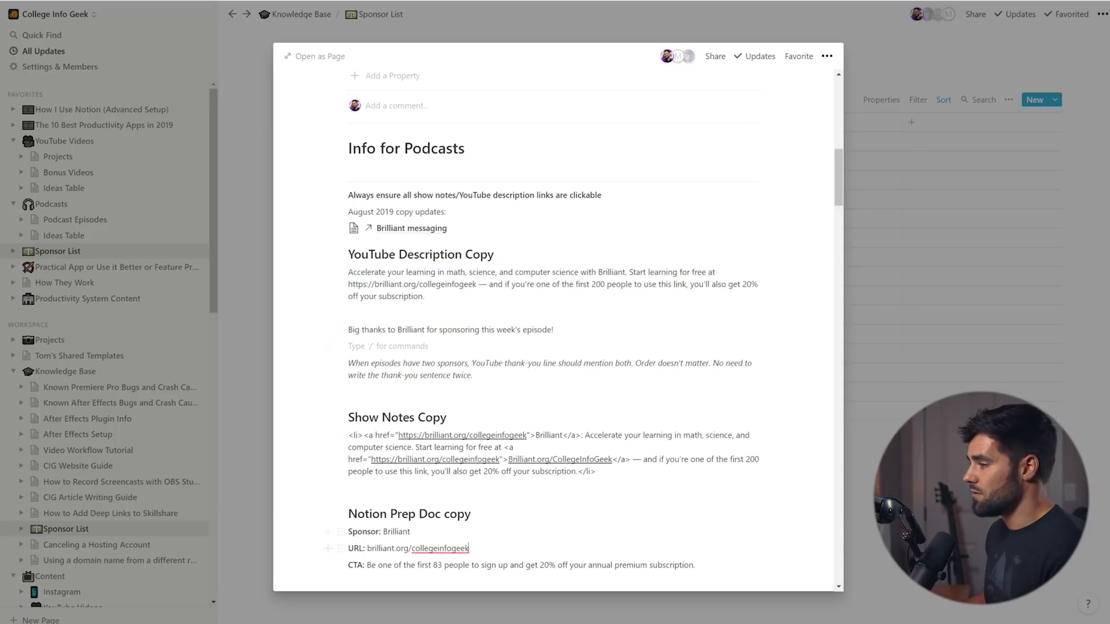
scroll(541, 321, down, 1)
drag(387, 515, 469, 514)
click(469, 515)
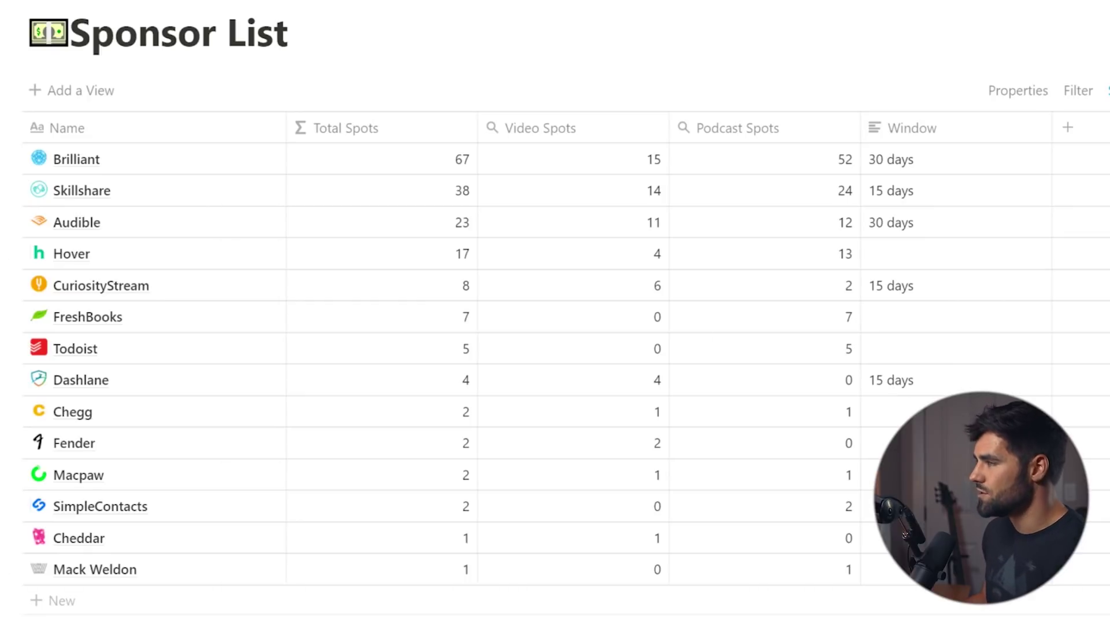
Step: Add a new column to the Sponsor List and choose Relation as its property type
click(58, 157)
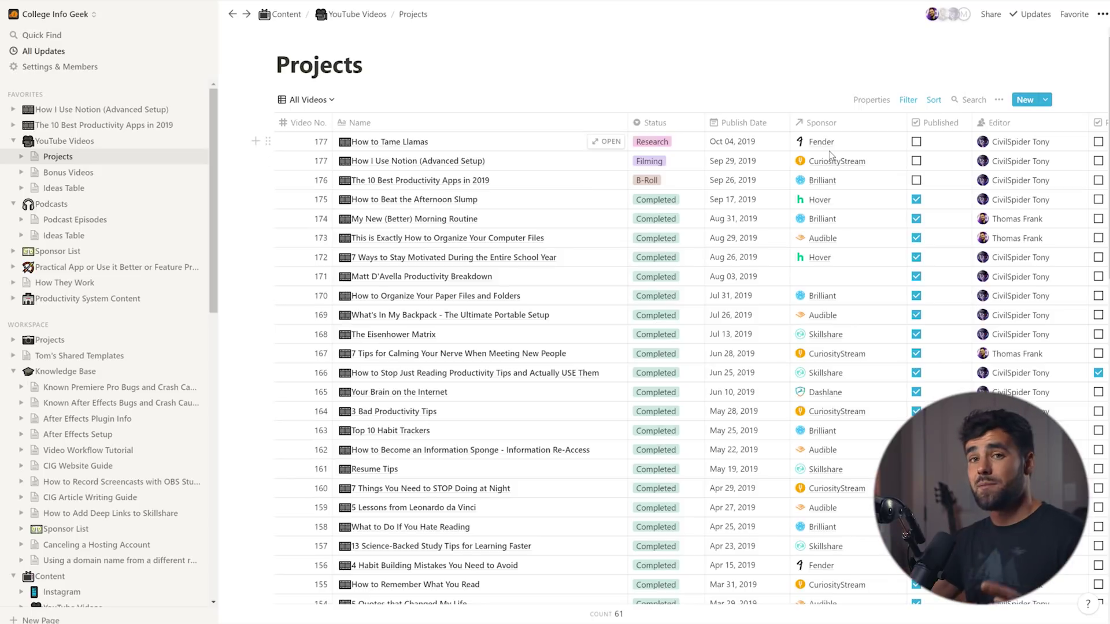
click(58, 251)
click(701, 159)
mouse_move(768, 292)
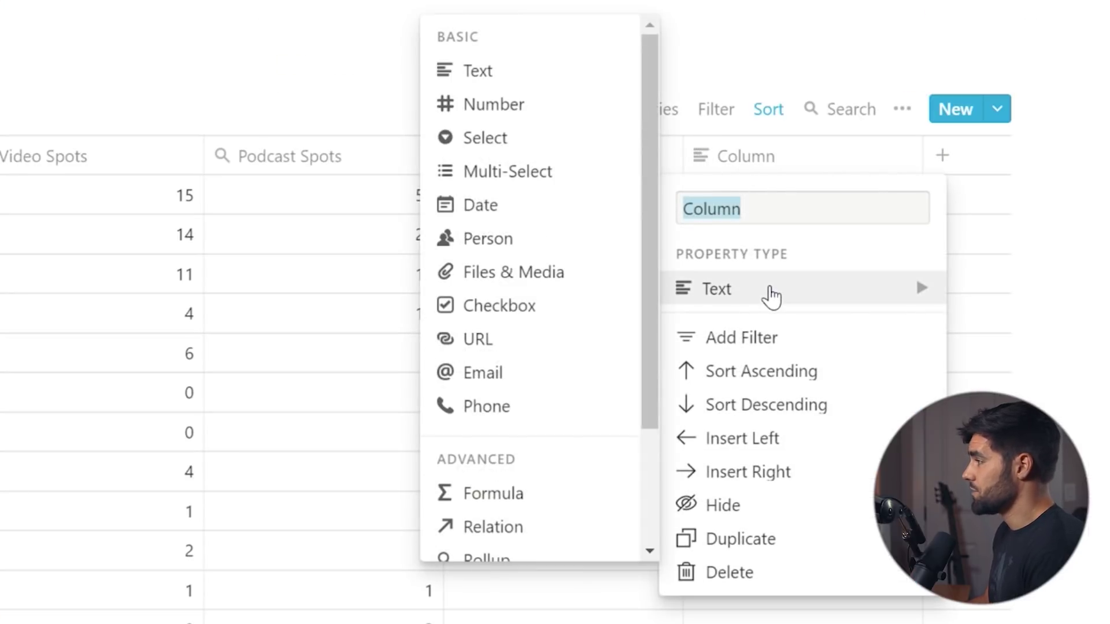
scroll(657, 272, down, 3)
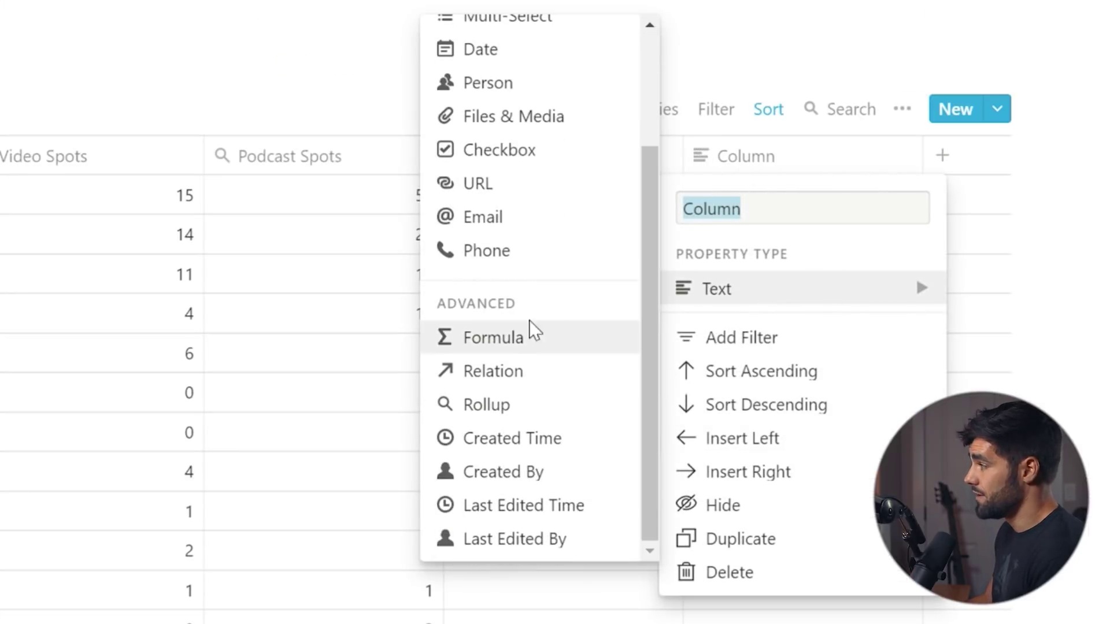
click(511, 375)
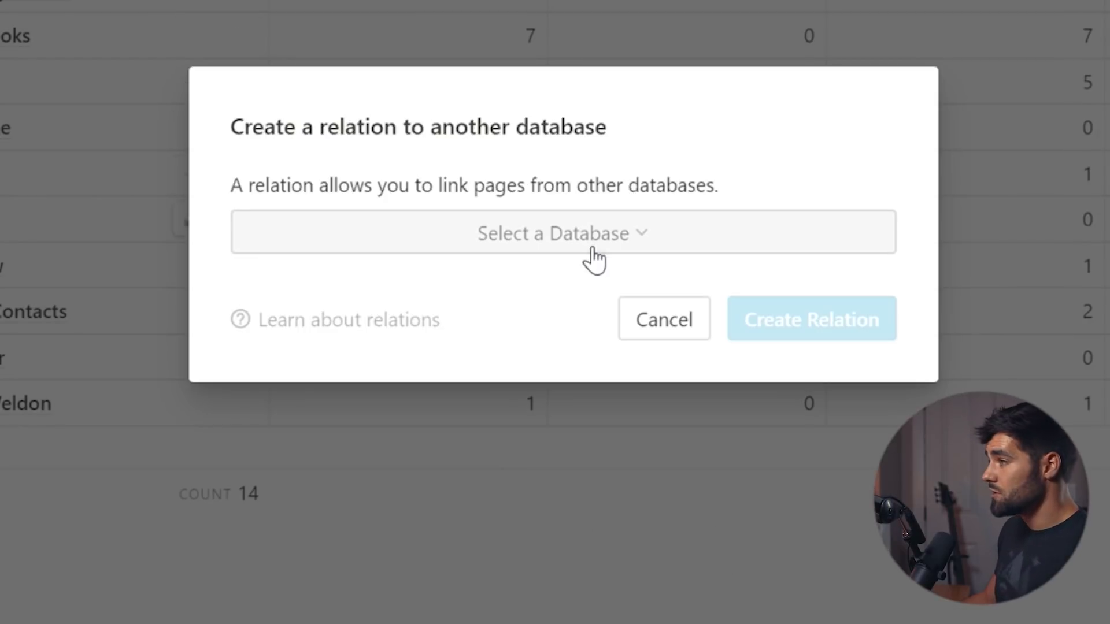
Step: Connect the new relation to the Projects database under YouTube Videos
click(596, 234)
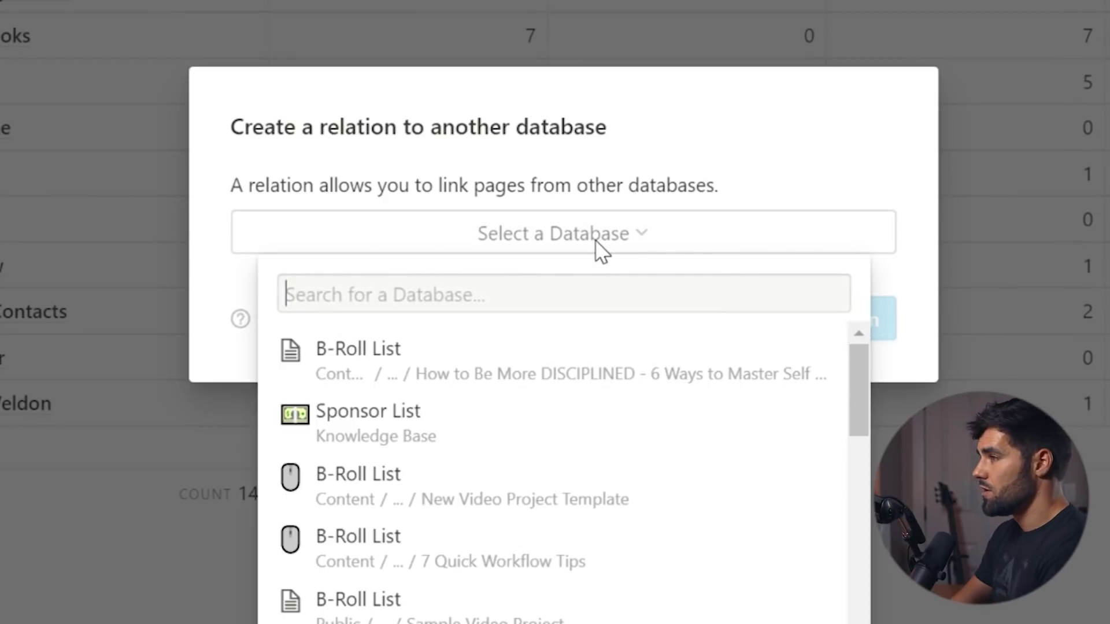
text(projects)
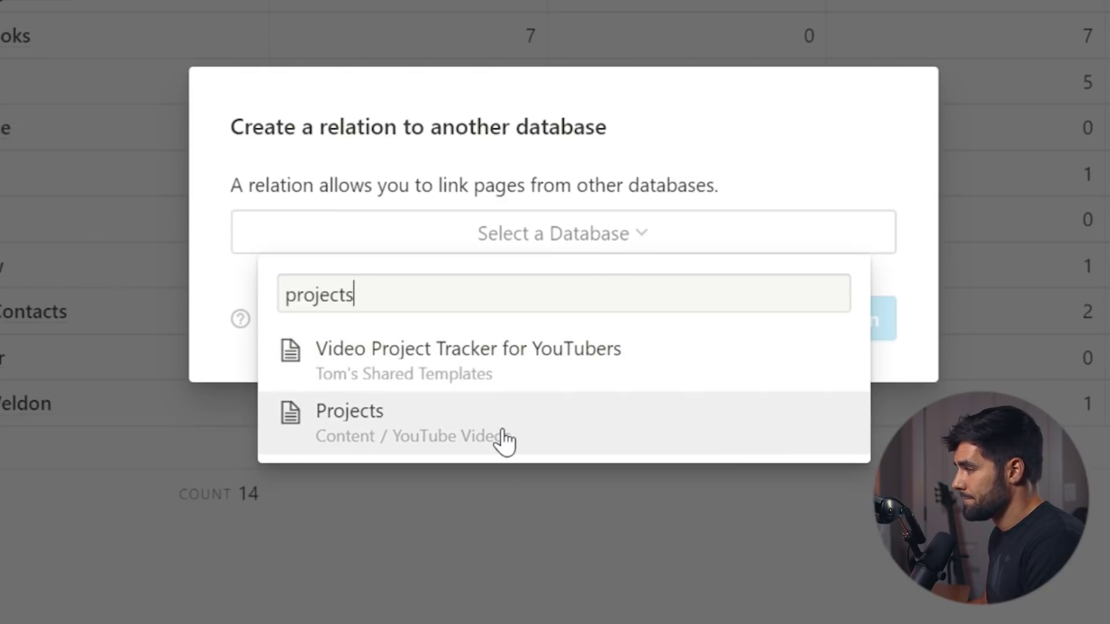
click(504, 441)
click(810, 329)
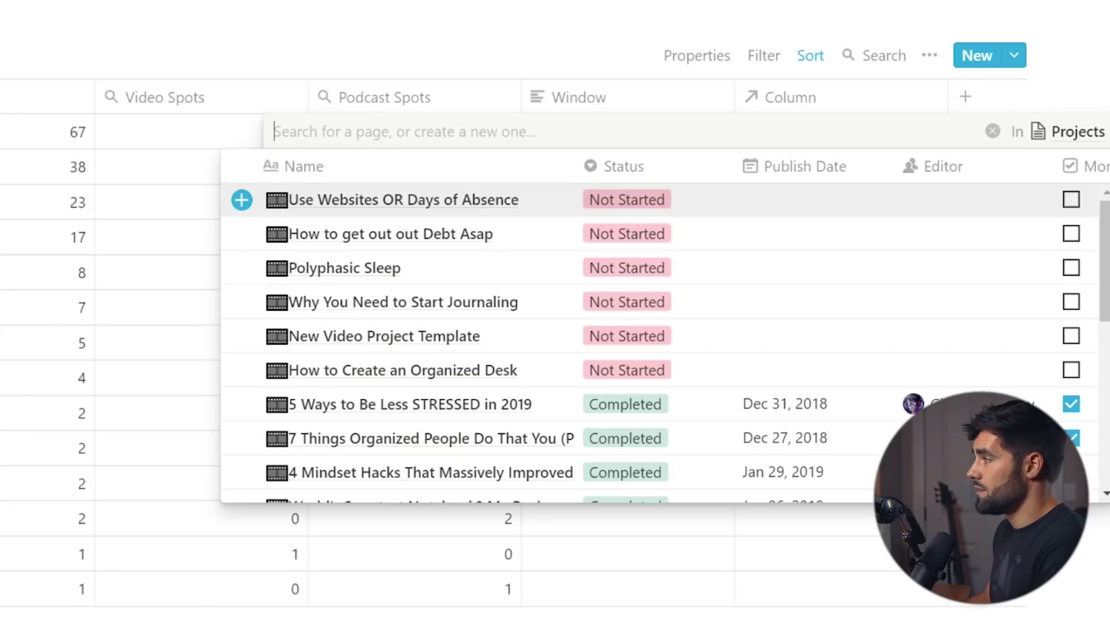
Step: Browse the projects that can be linked in Brilliant's new relation cell, without selecting one
click(753, 587)
click(819, 137)
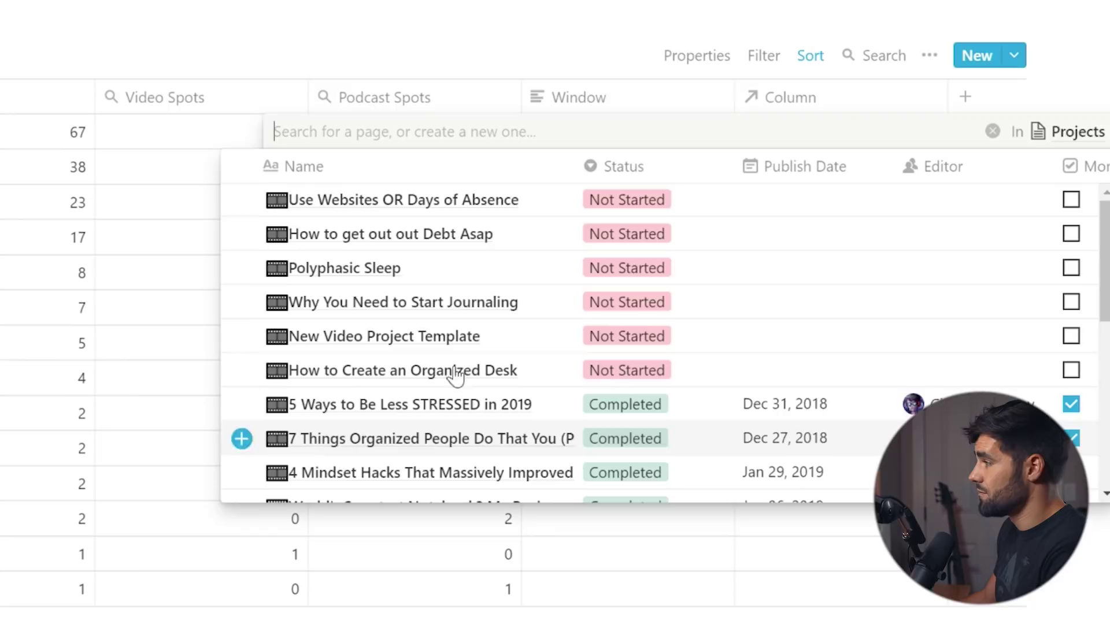
scroll(465, 306, down, 2)
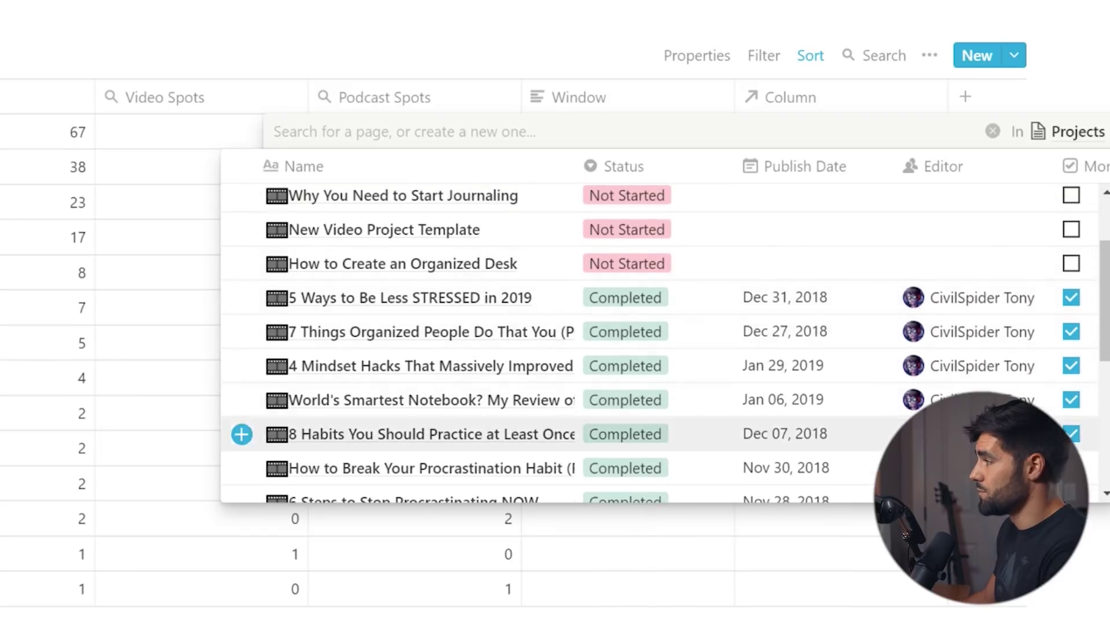
click(902, 549)
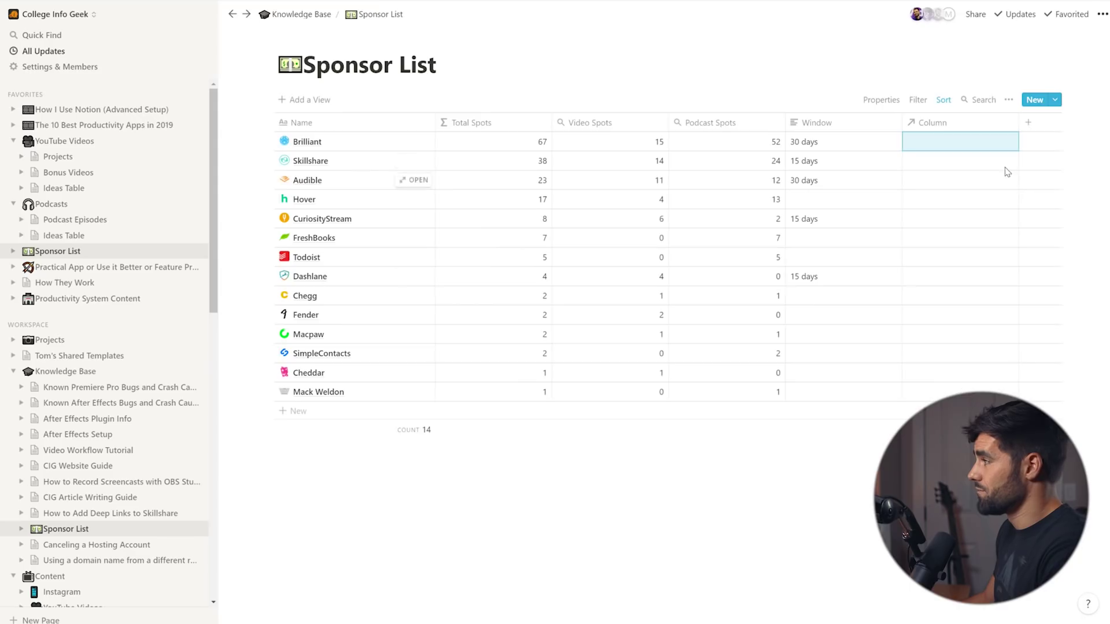
Step: In the Projects database, link SimpleContacts to How to Tame Llamas in the Related to Sponsor List column
click(53, 157)
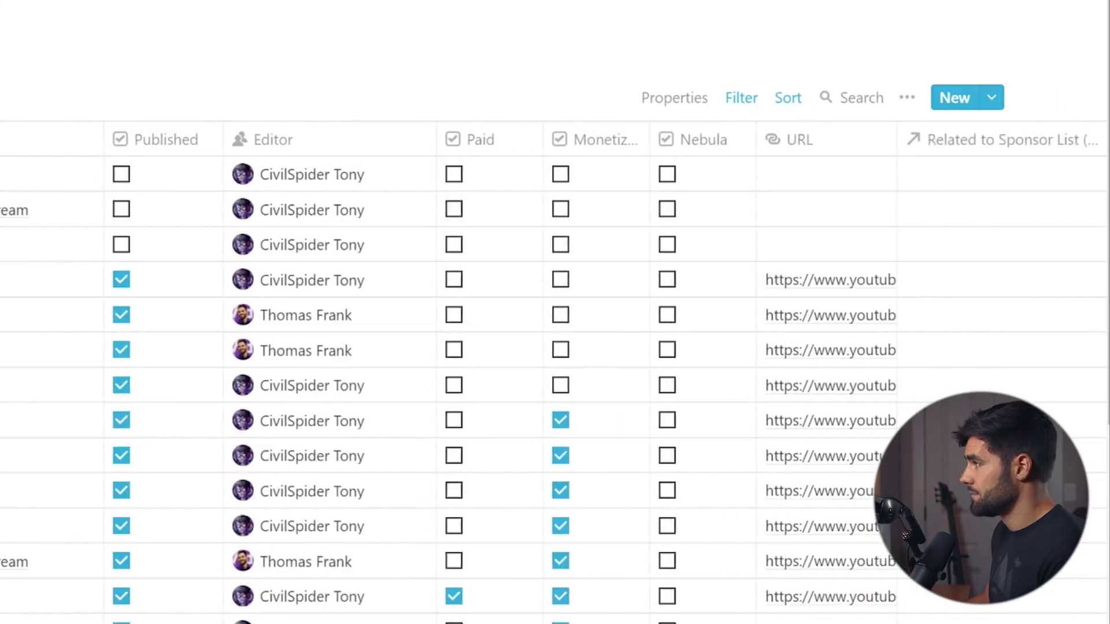
scroll(555, 375, right, 5)
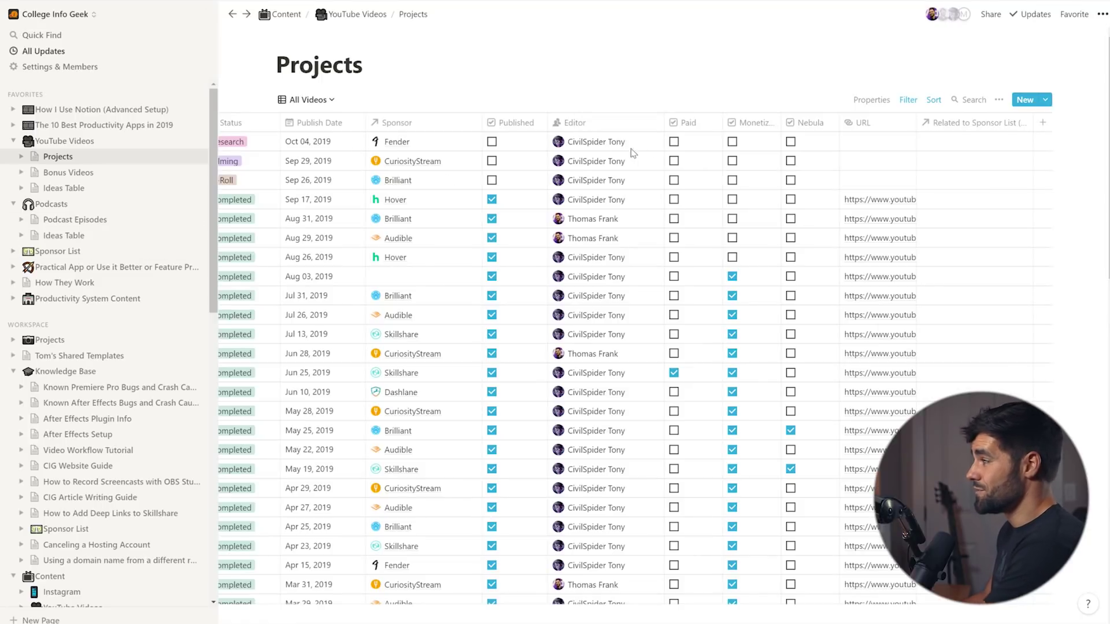
click(971, 137)
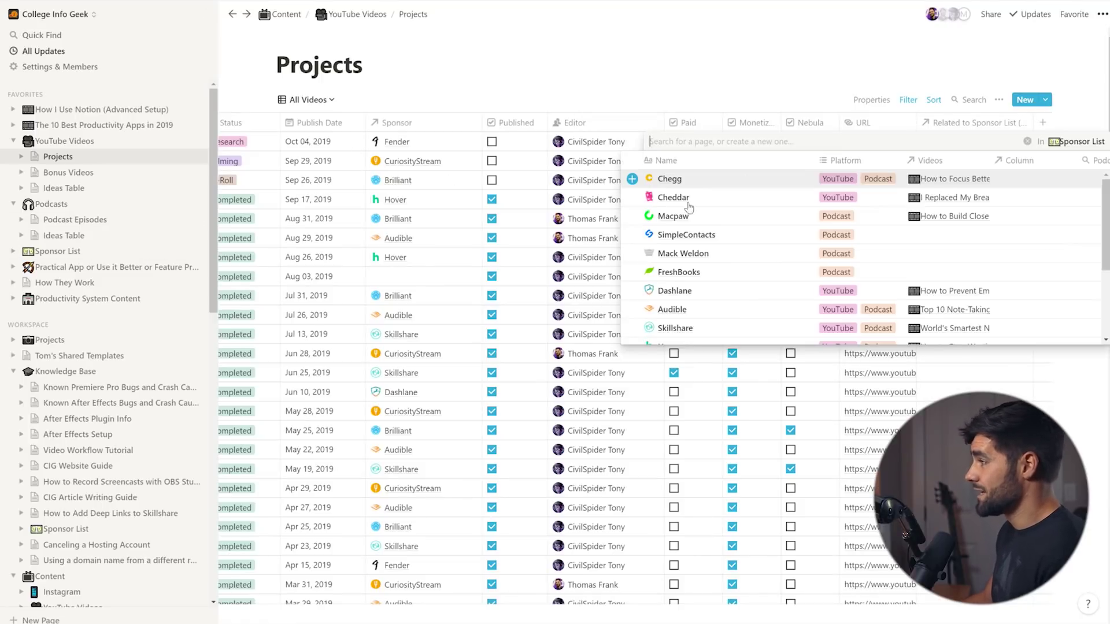
scroll(695, 288, down, 2)
scroll(695, 288, down, 2)
scroll(705, 289, up, 4)
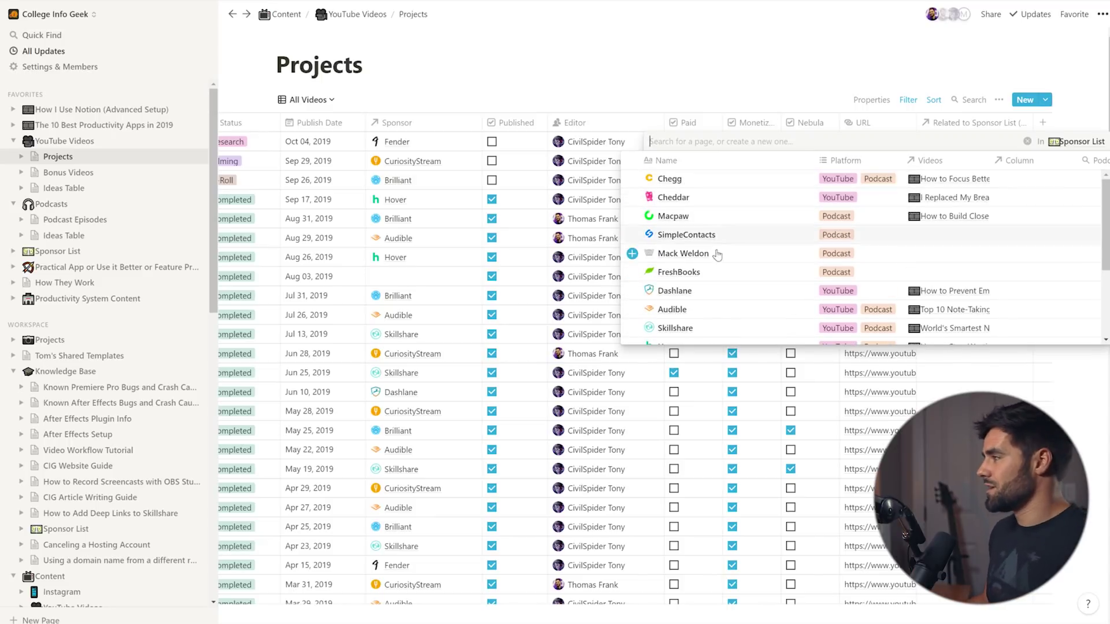
click(686, 235)
click(727, 75)
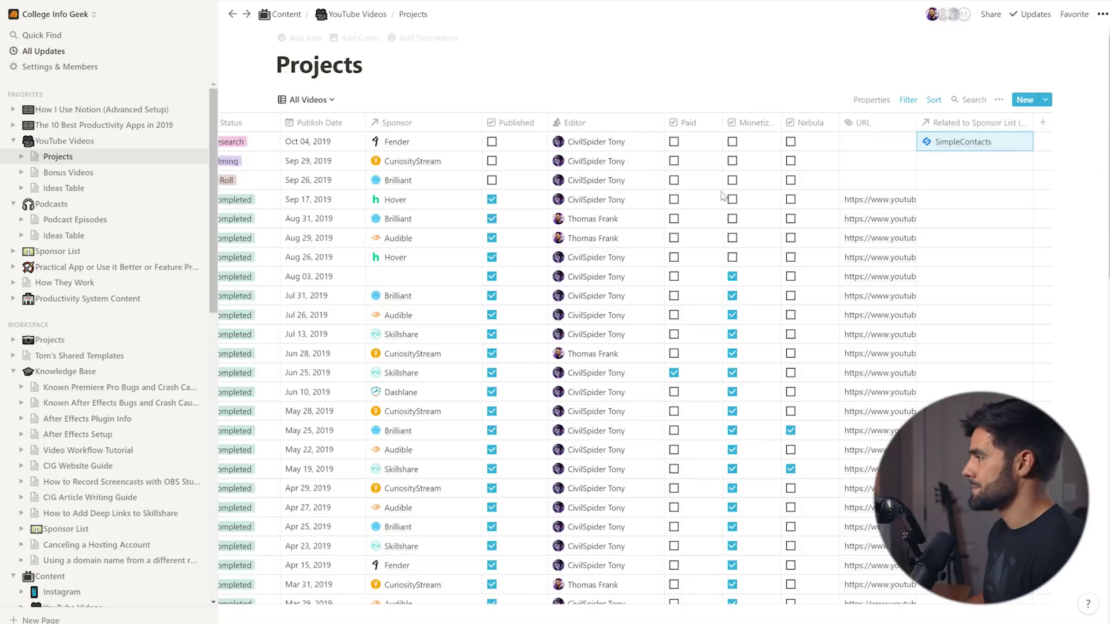
Step: Hide the new relation property named Column in the Sponsor List
click(58, 251)
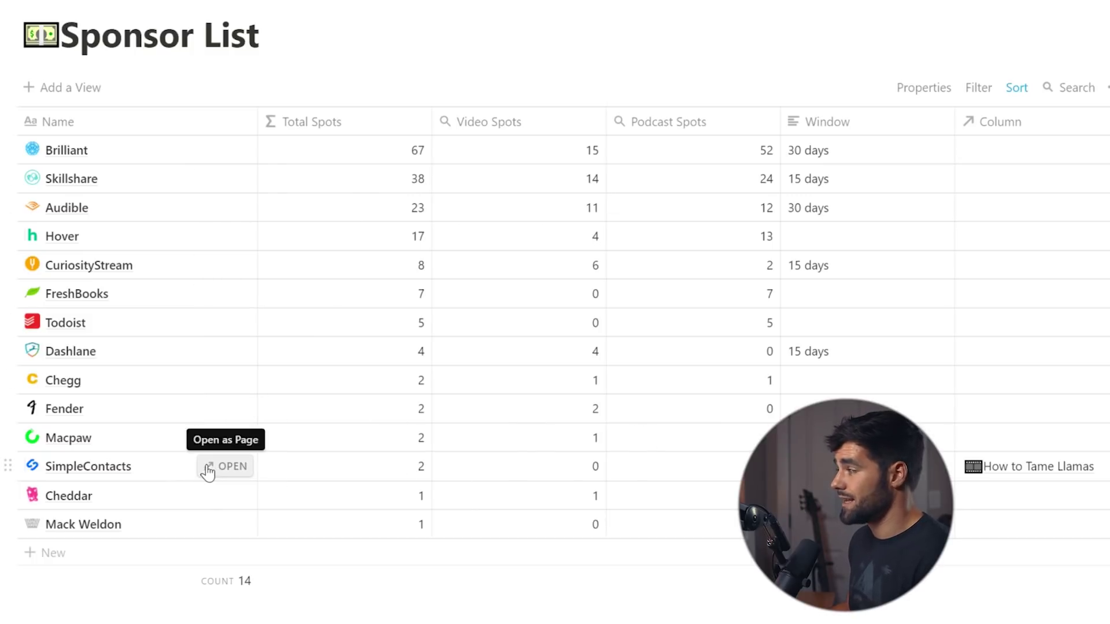
click(939, 97)
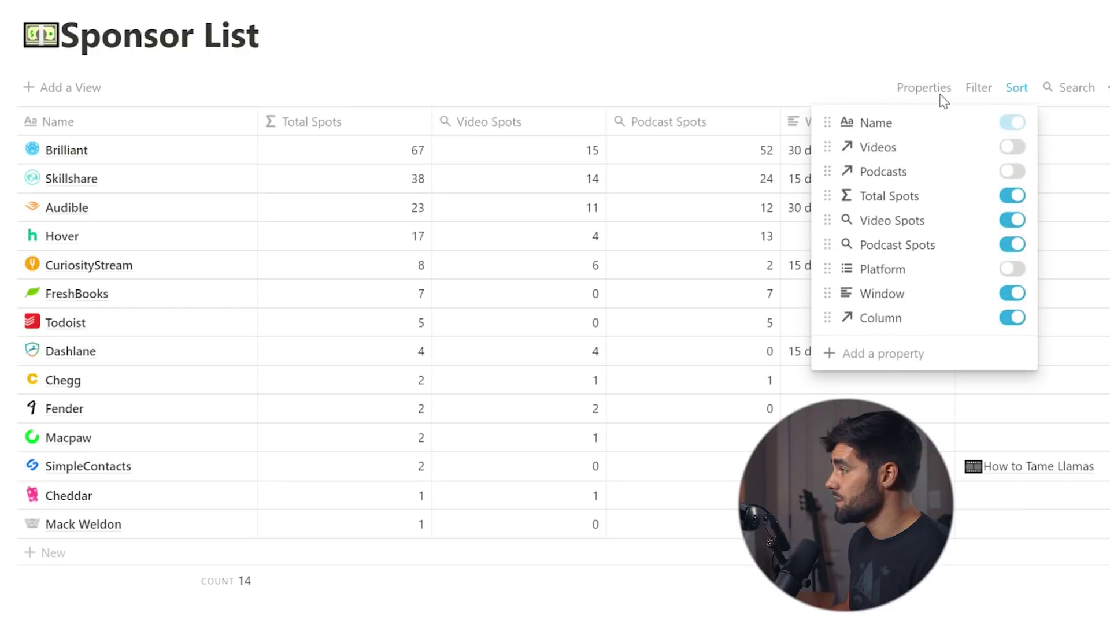
click(1013, 321)
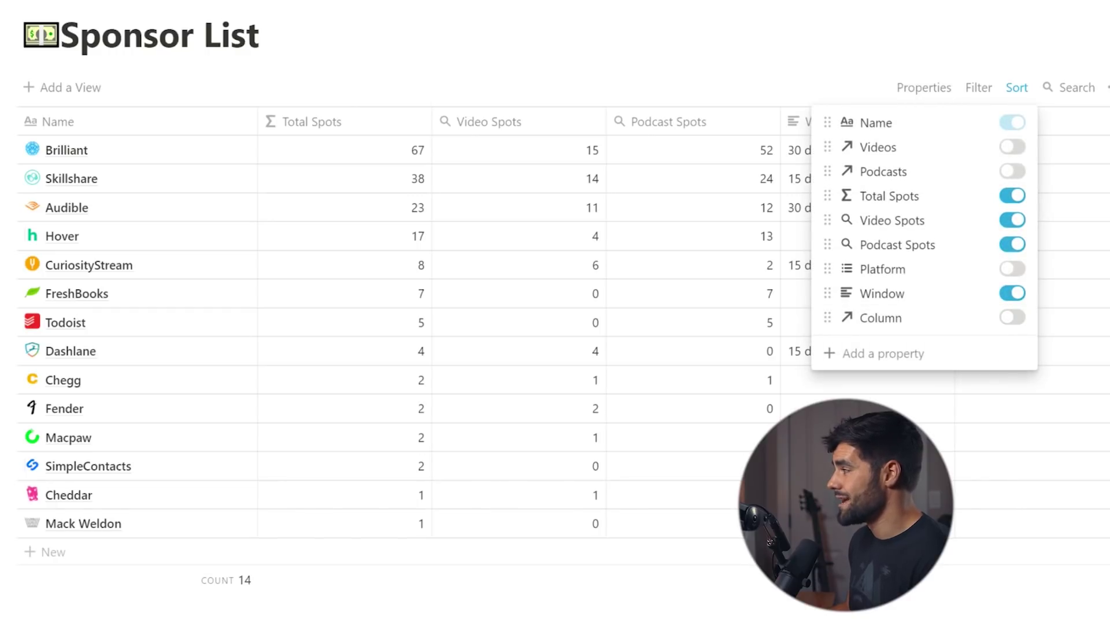
click(659, 316)
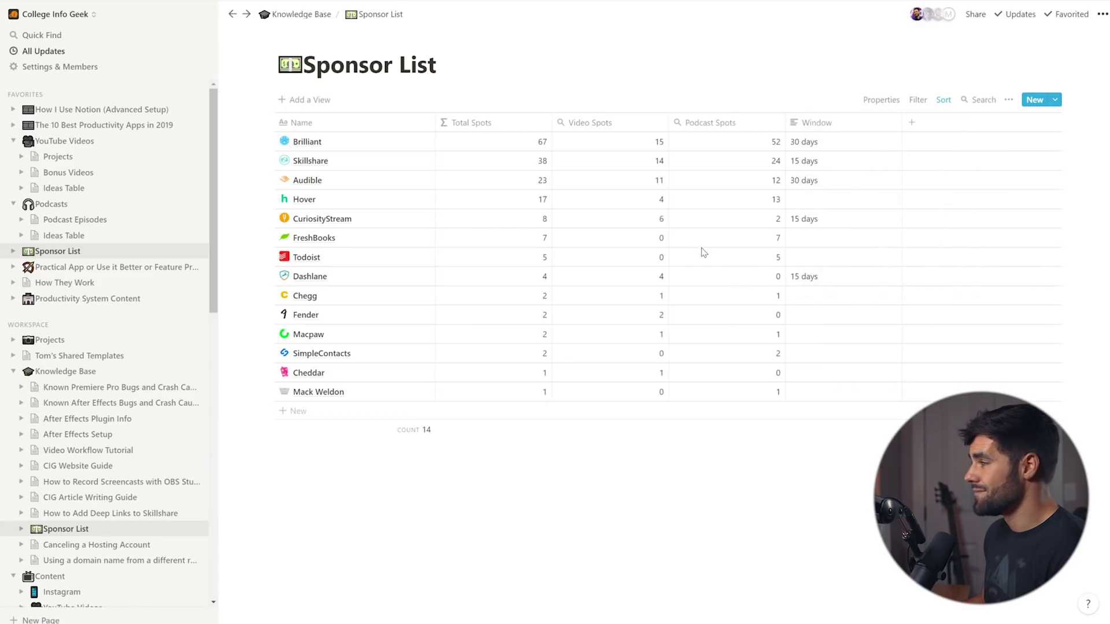
Step: Check the property visibility list of the Projects database's All Videos view
click(58, 157)
click(880, 99)
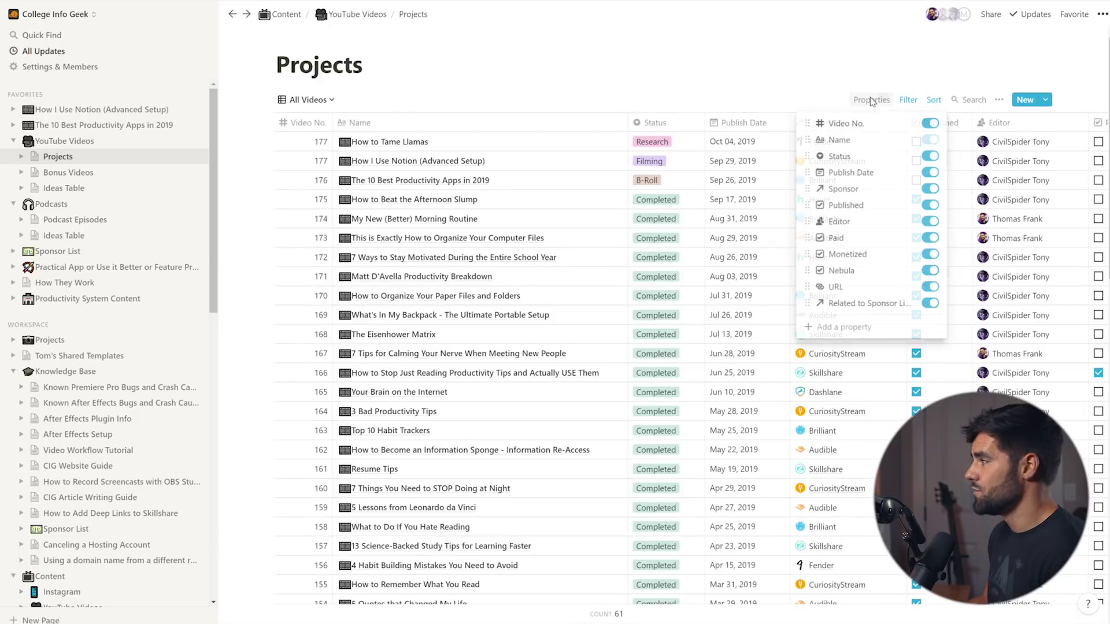
click(778, 69)
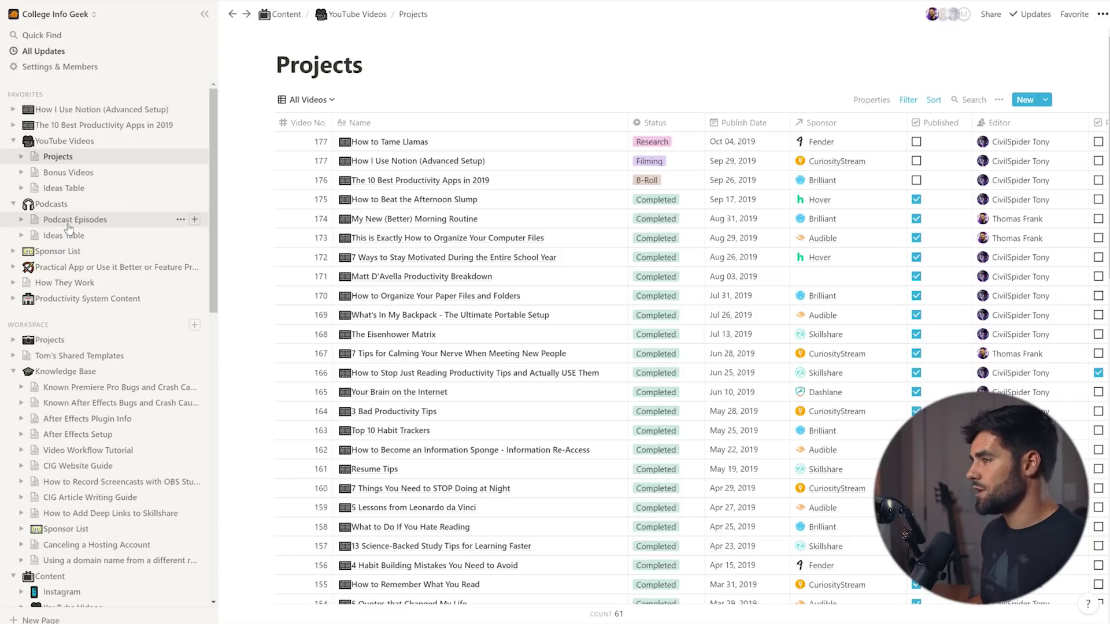
Step: Inspect the rollup configuration of the Video Spots column in the Sponsor List
click(66, 257)
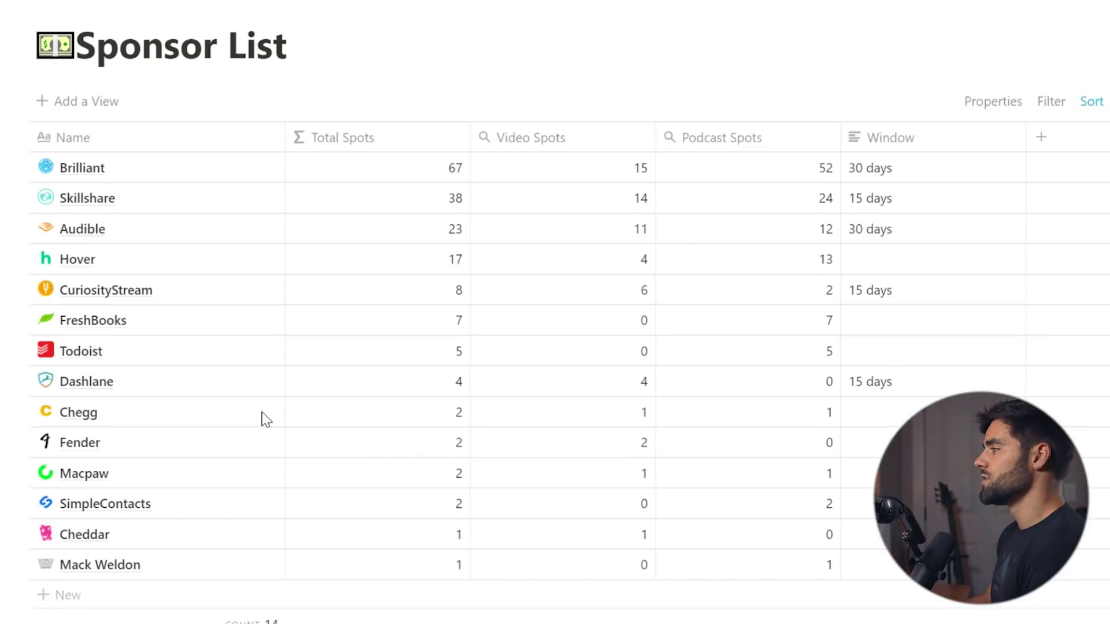
click(587, 139)
click(555, 240)
click(554, 276)
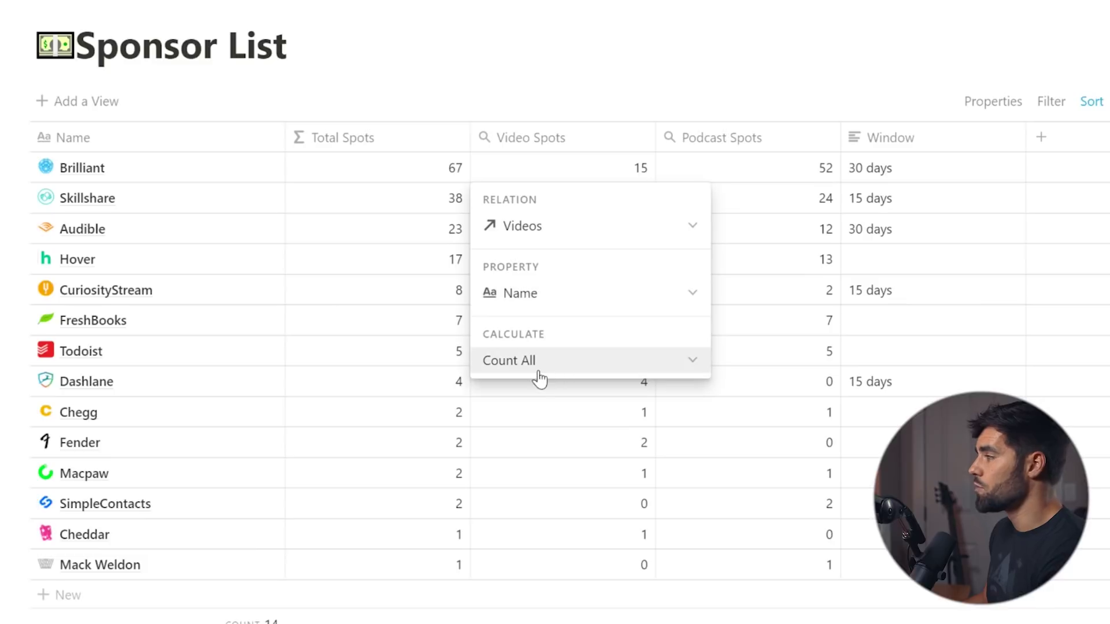
Step: Check the available calculation options for the Video Spots rollup in the Sponsor List, leaving the configuration as it is
click(575, 371)
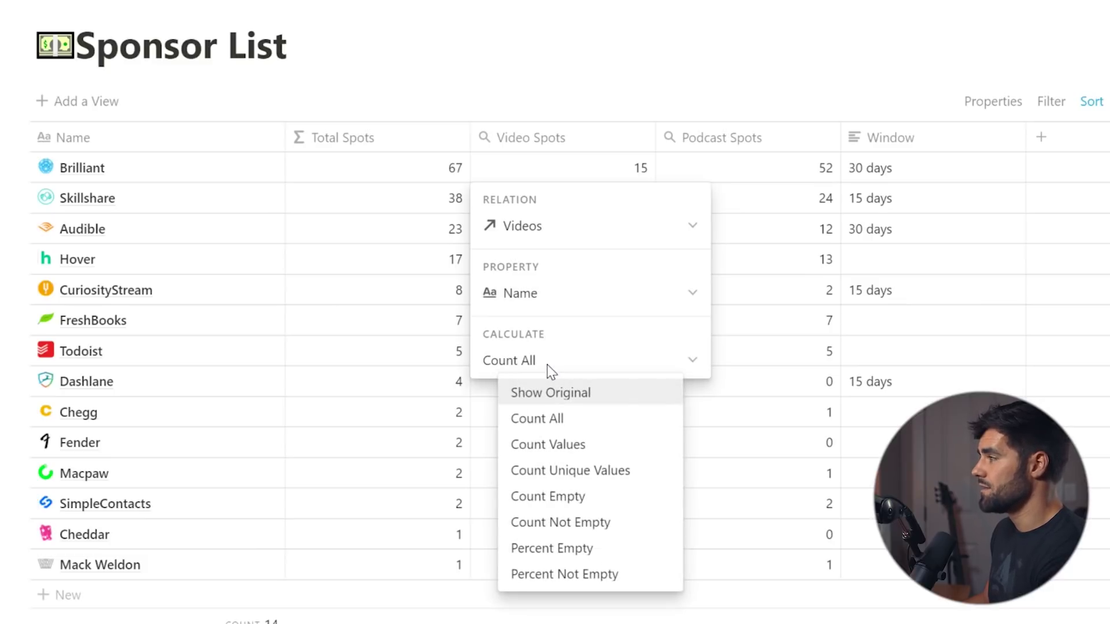
key(Escape)
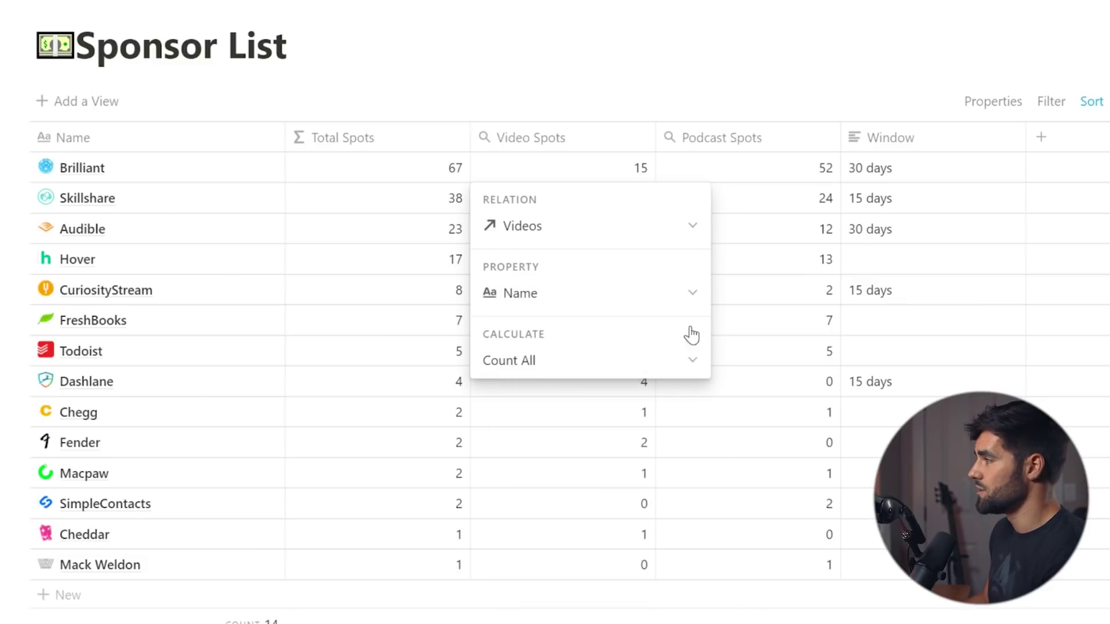
key(Escape)
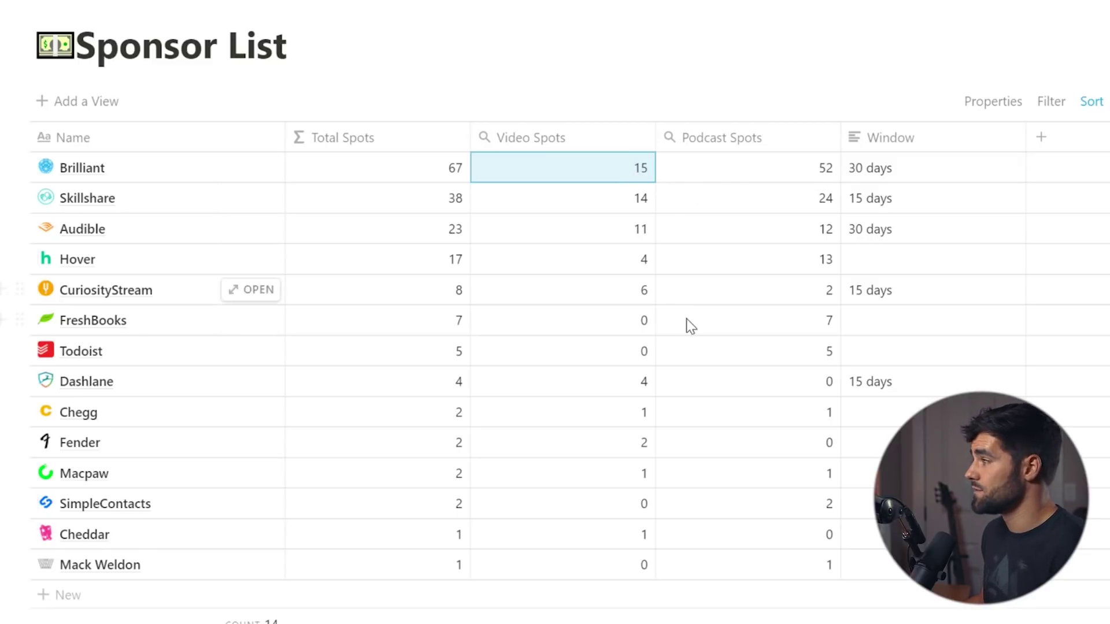
Step: Inspect the property type and options of the Total Spots column in the Sponsor List
click(363, 140)
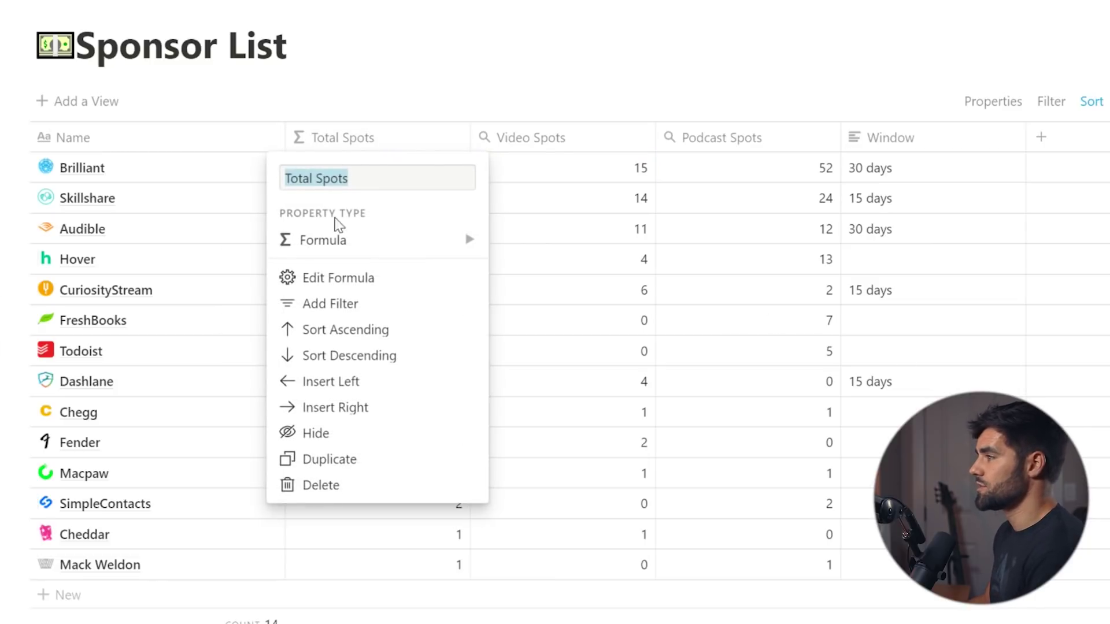
mouse_move(350, 255)
key(Escape)
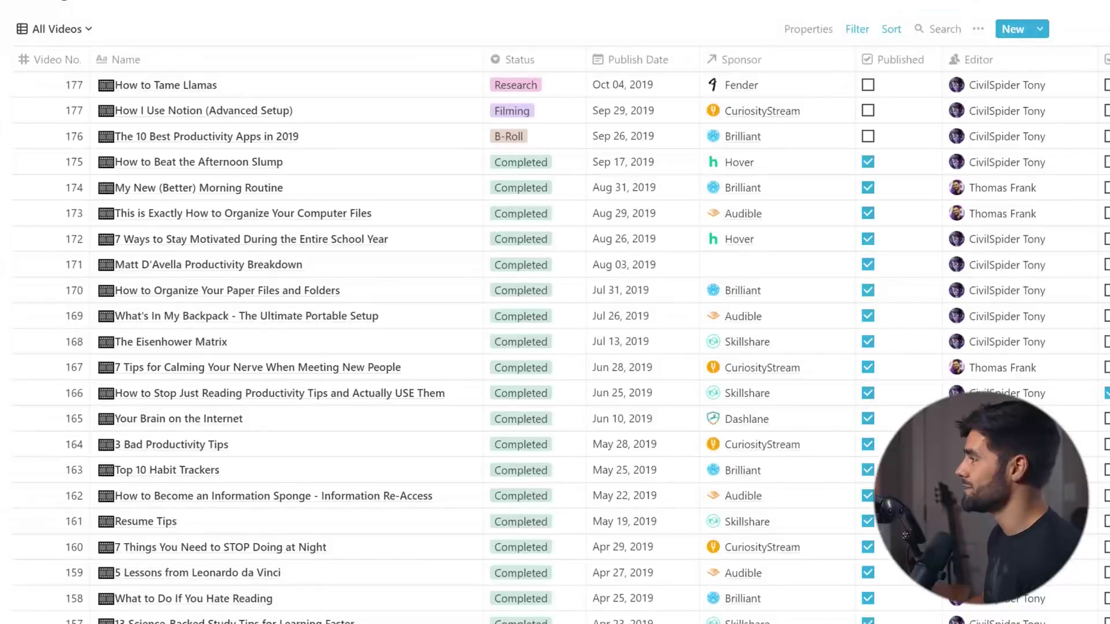
Step: Open the Project Template of the Projects database for editing and show it as a full page
click(978, 29)
click(1008, 88)
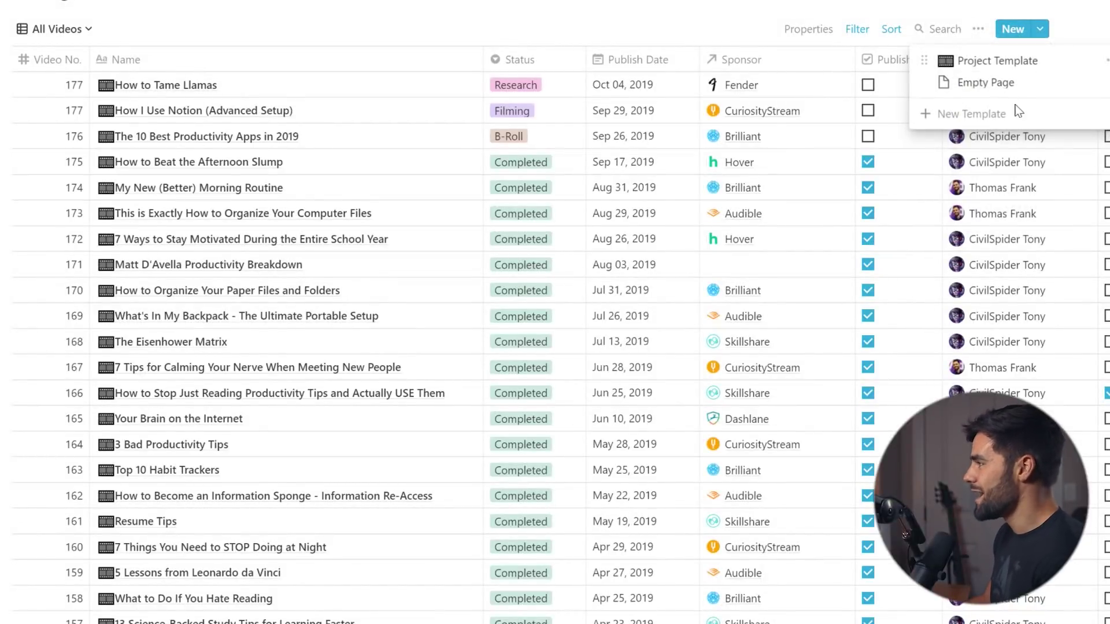
click(1087, 60)
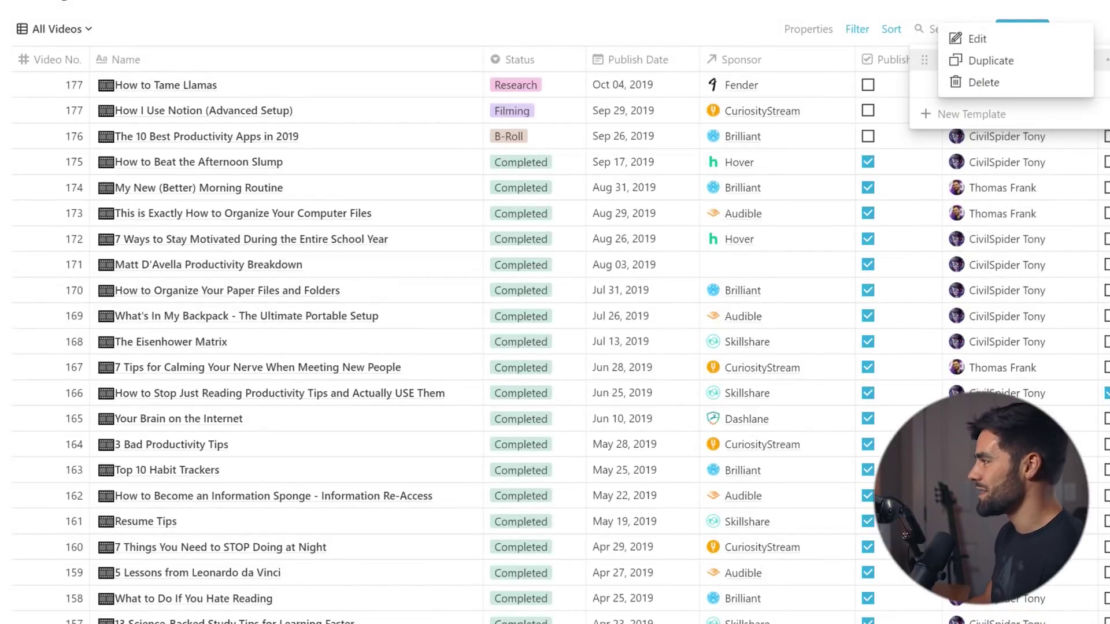
click(983, 41)
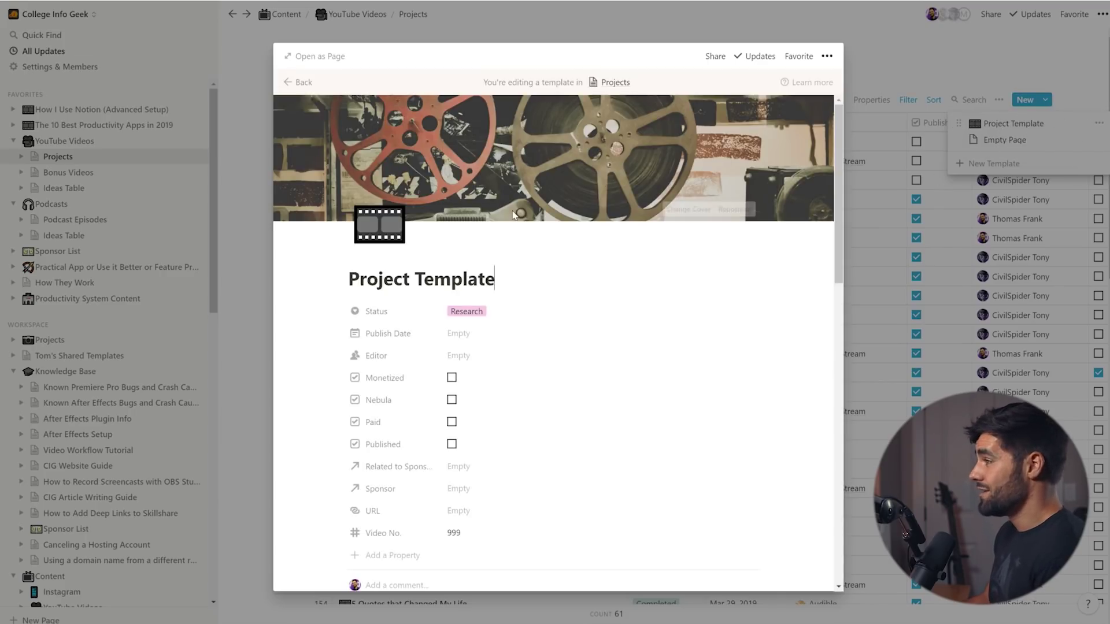
click(302, 57)
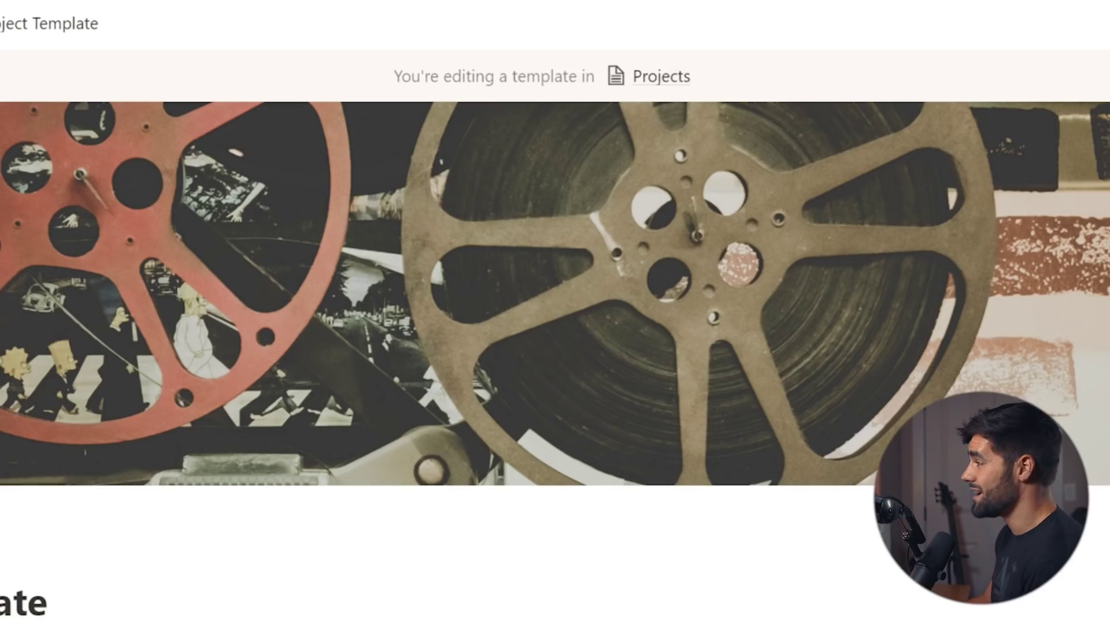
Step: In the template's Publishing Checklist, delete the "Mark video as complete in Asana" item under Post-Publishing
scroll(555, 347, down, 5)
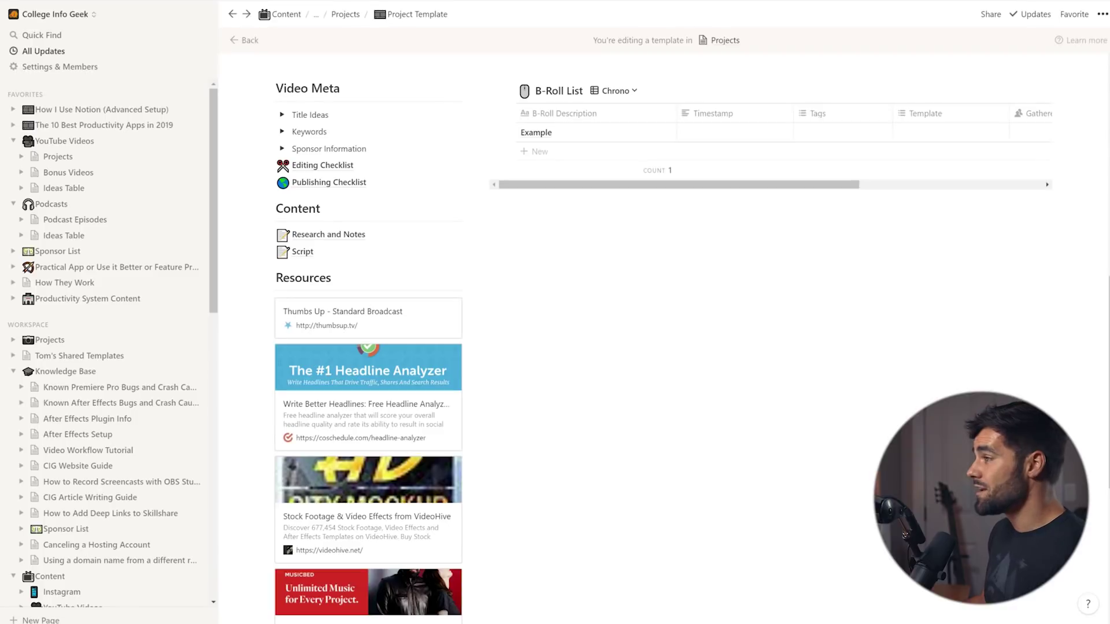
click(324, 181)
scroll(555, 312, down, 6)
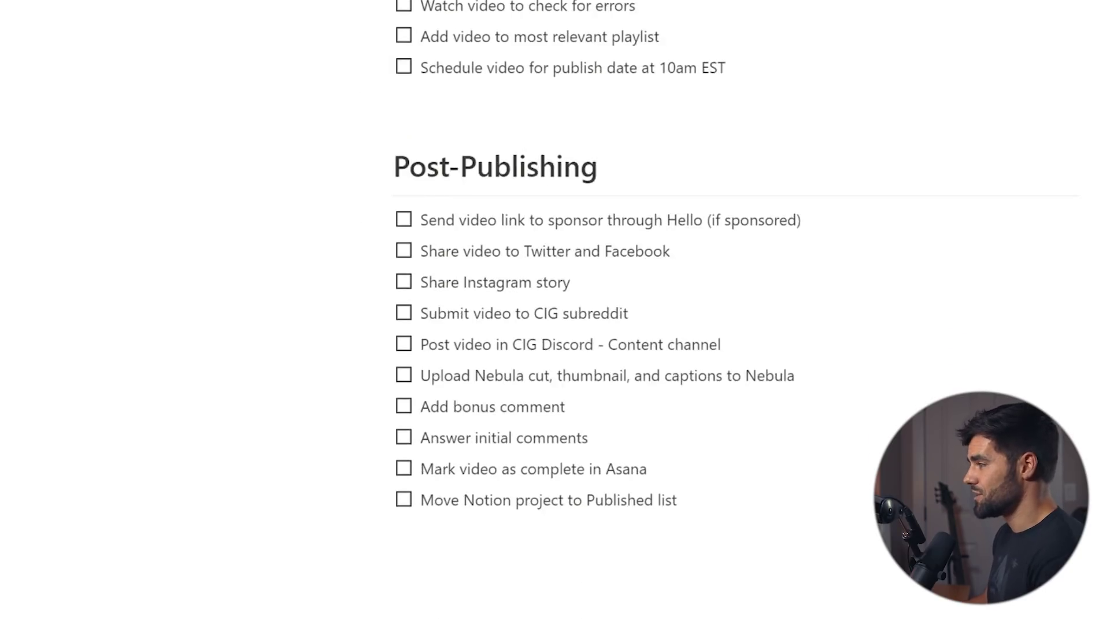
key(shift+Left)
key(shift+Left)
key(shift+Left)
key(shift+Left)
key(shift+Left)
key(shift+Left)
key(shift+Left)
key(shift+Left)
key(shift+Left)
key(shift+Left)
key(shift+Left)
key(shift+Left)
key(shift+Left)
key(shift+Left)
key(shift+Left)
key(shift+Left)
key(shift+Left)
key(shift+Left)
key(shift+Left)
key(shift+Left)
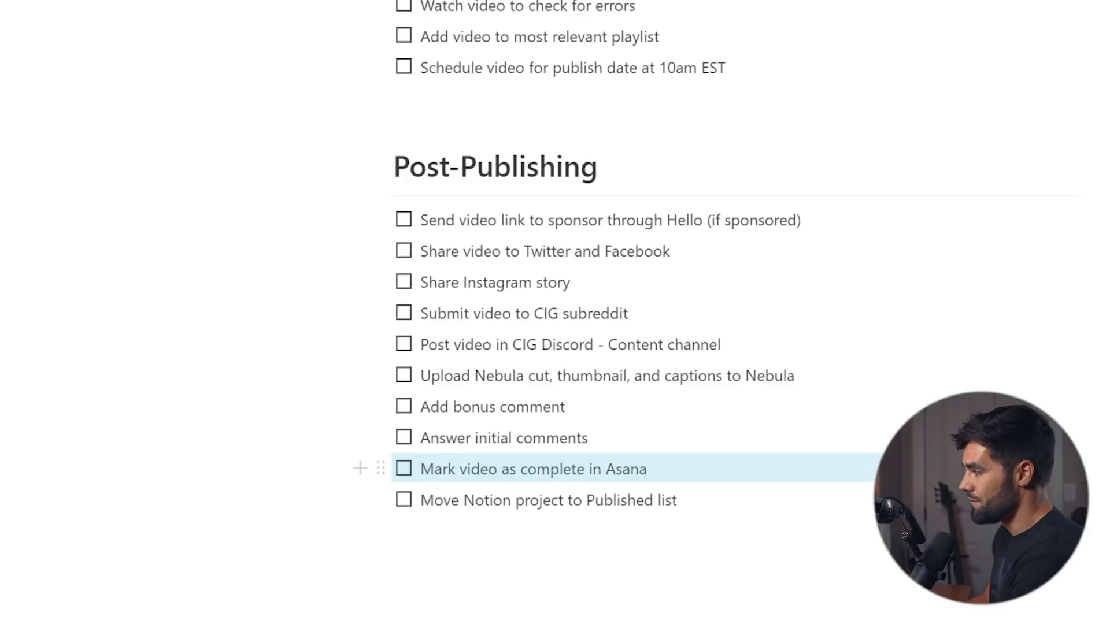
key(BackSpace)
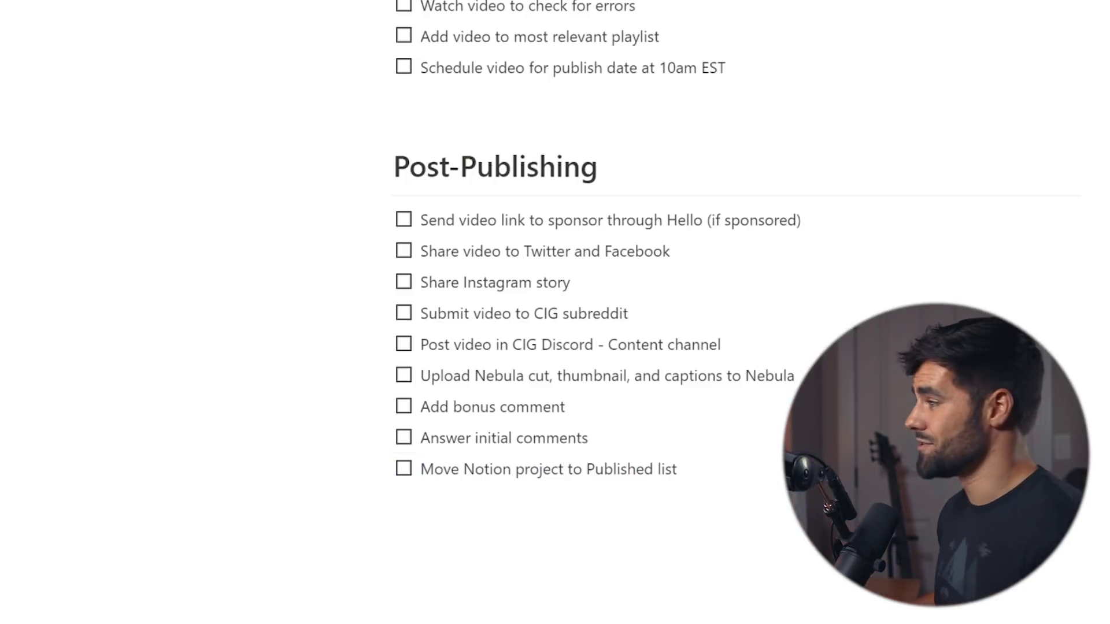
scroll(555, 312, up, 10)
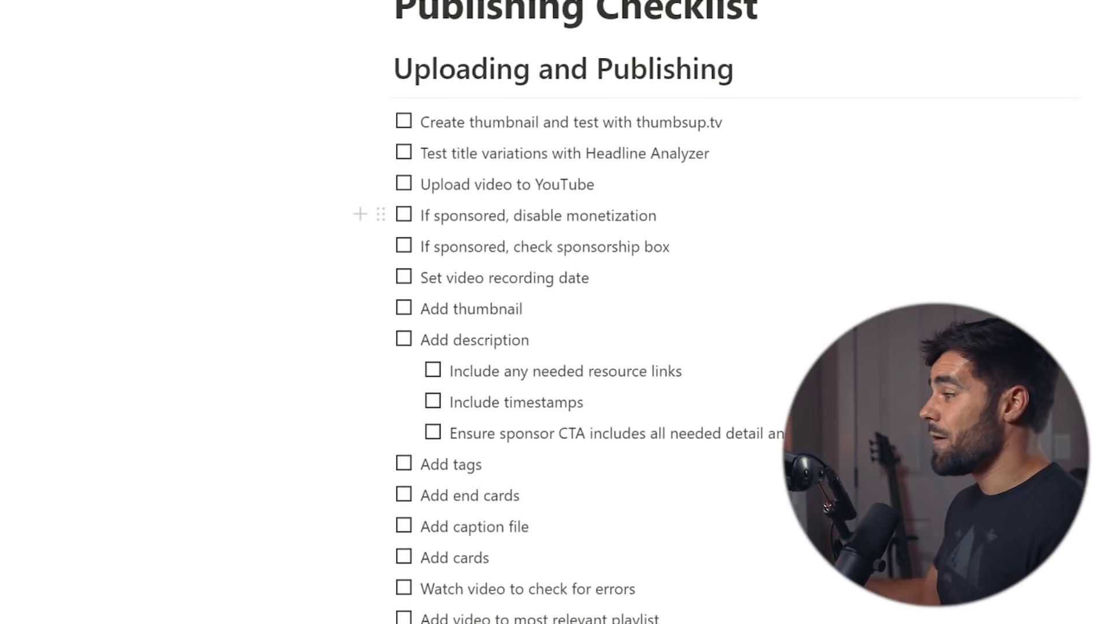